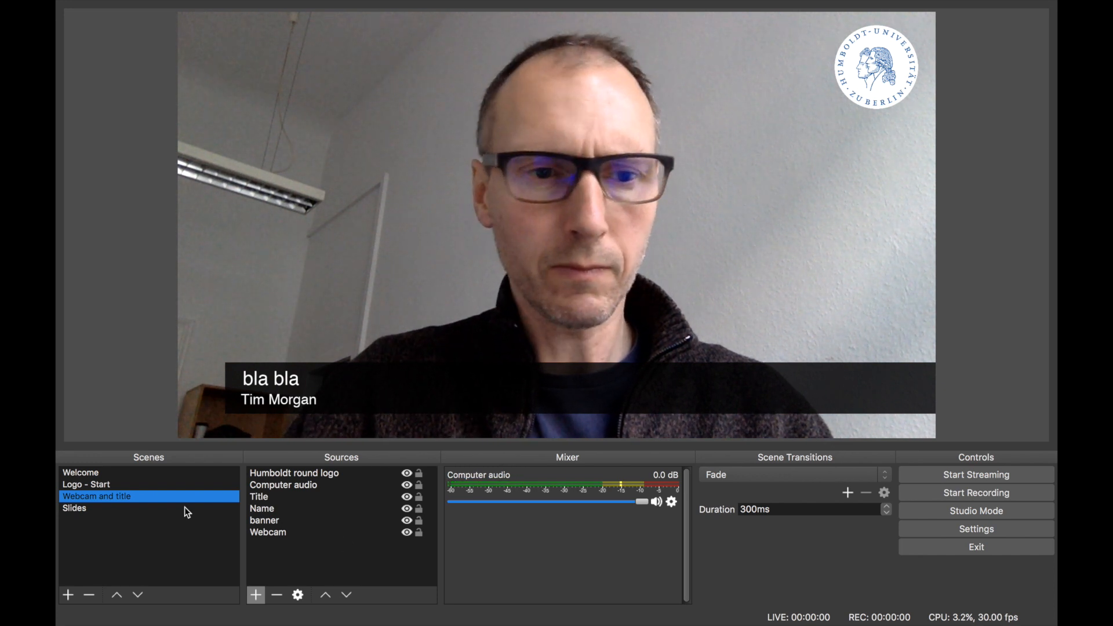
Preview the Welcome, Logo - Start, Webcam and title, and Slides scenes, returning to Welcome.
left_click(154, 474)
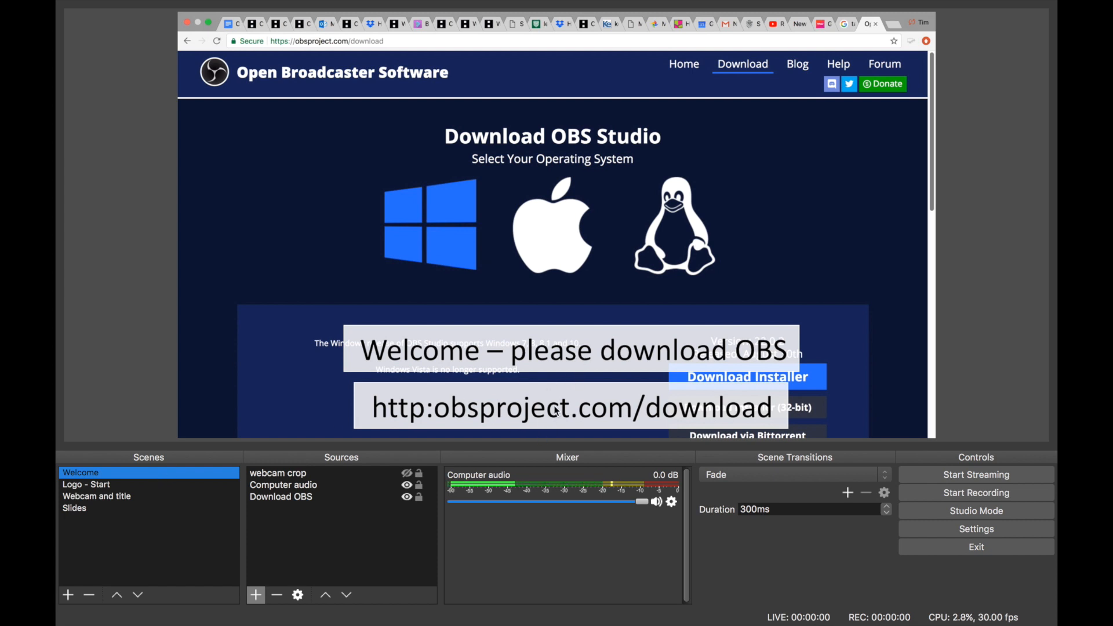
left_click(99, 487)
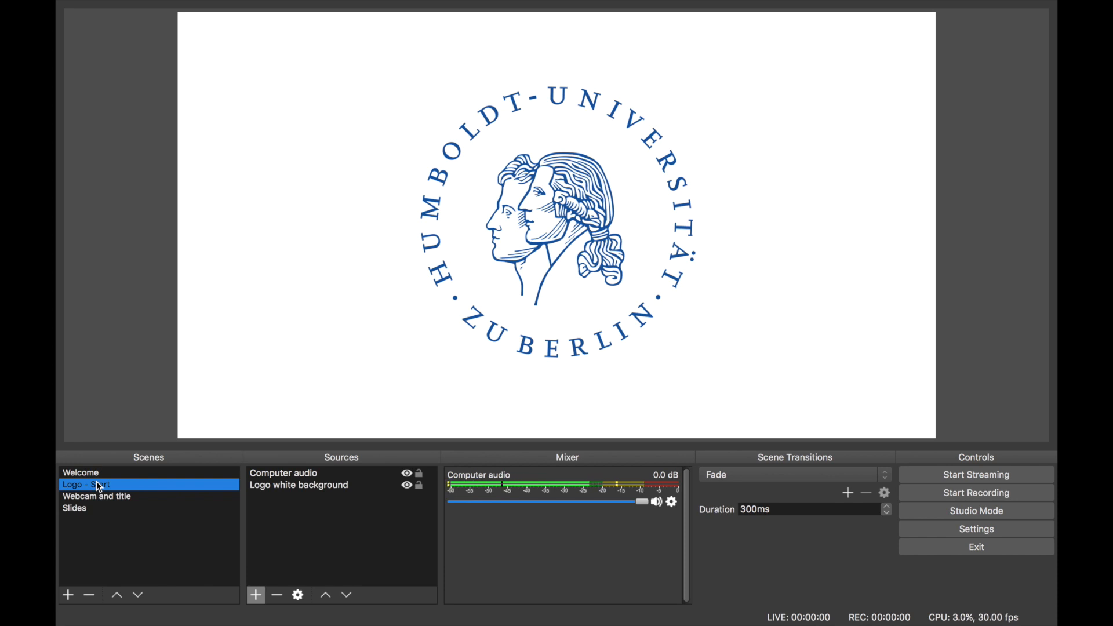
key("Down")
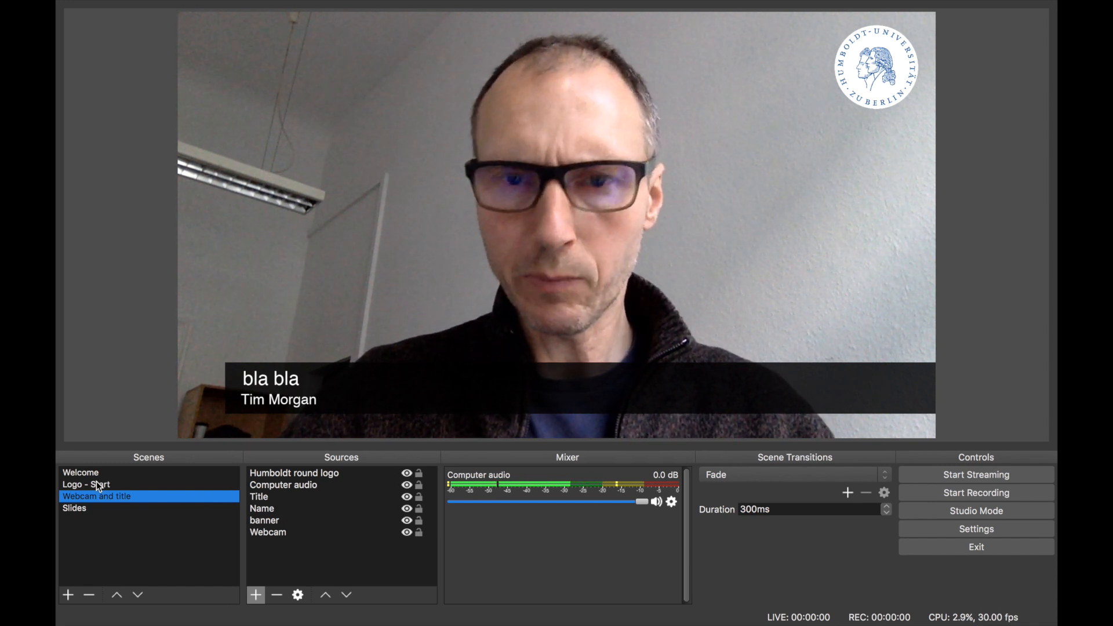
key("Down")
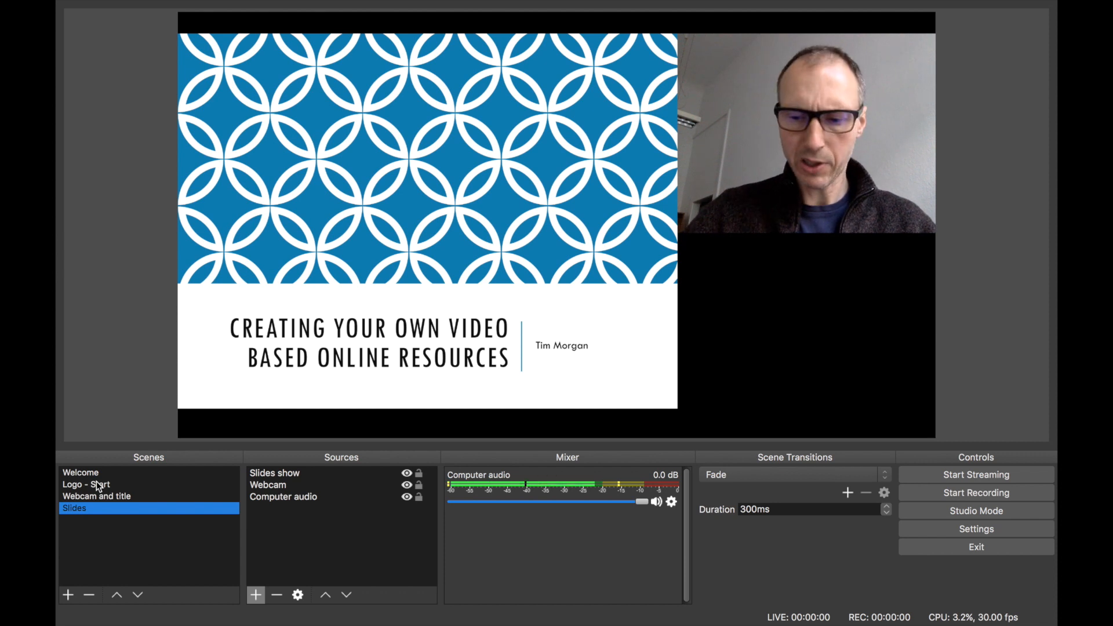
key("Up")
key("Up")
key("Up")
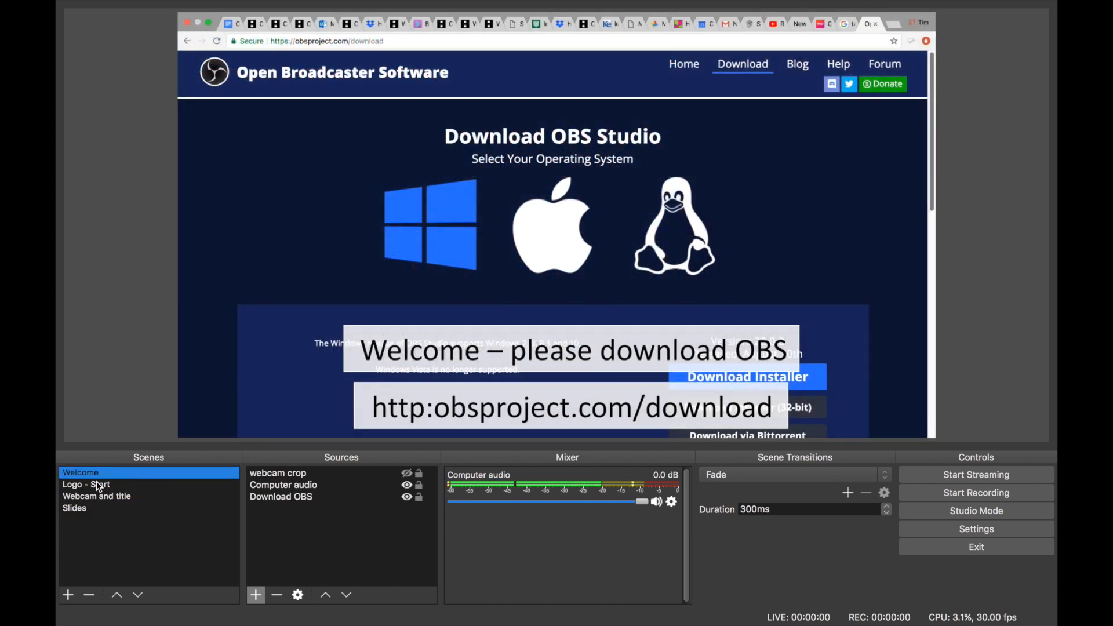
Create a new scene collection named "Video tutorial" and select its default scene.
mouse_move(329, 4)
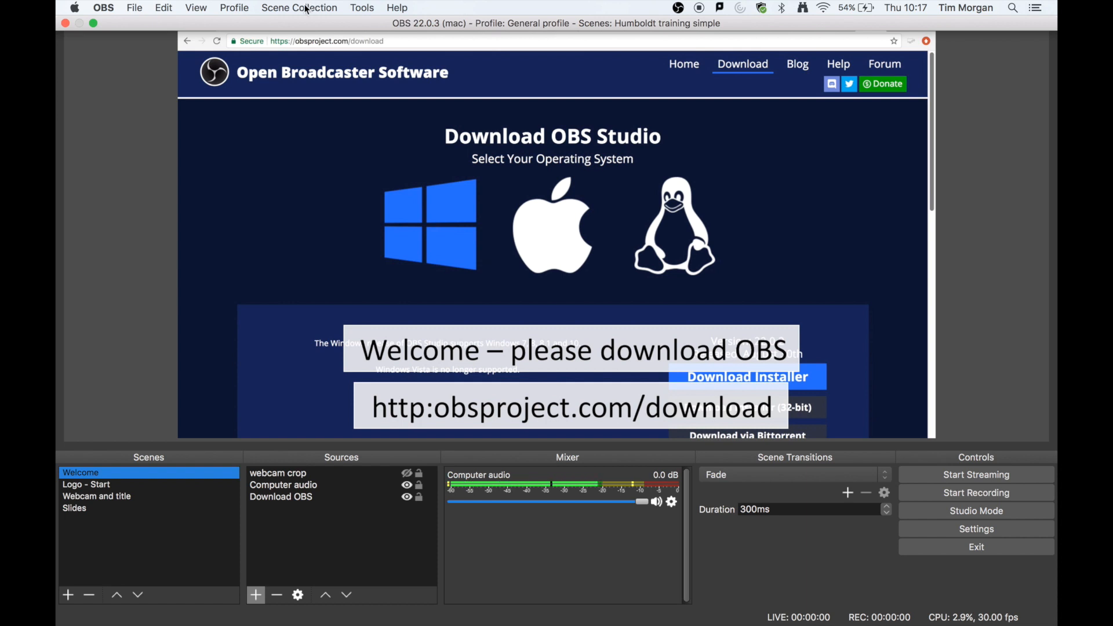
left_click(307, 9)
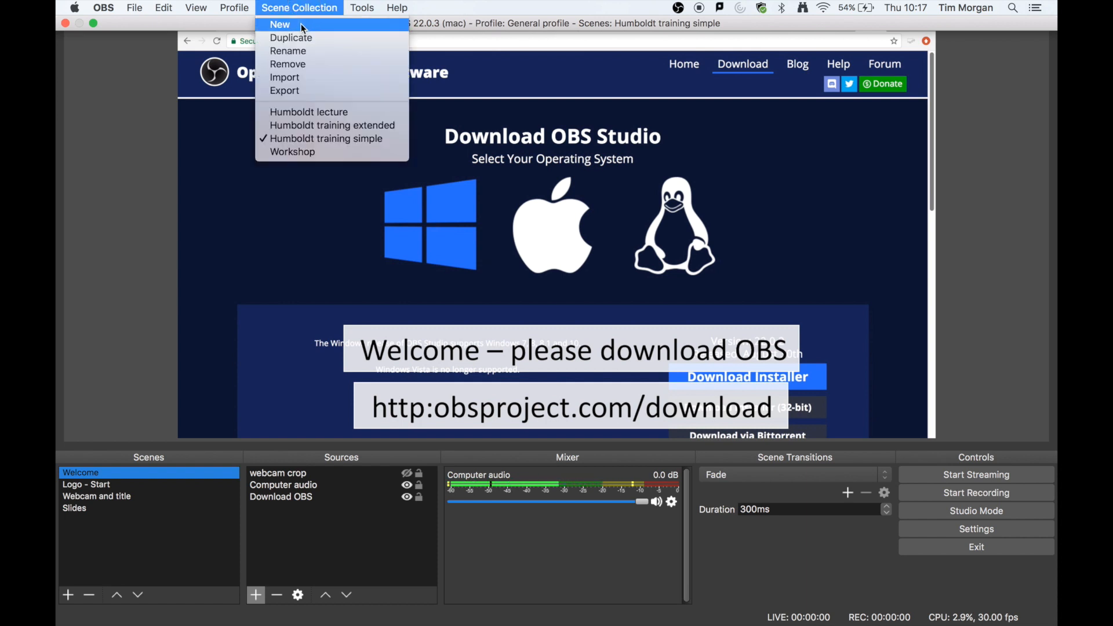
left_click(301, 23)
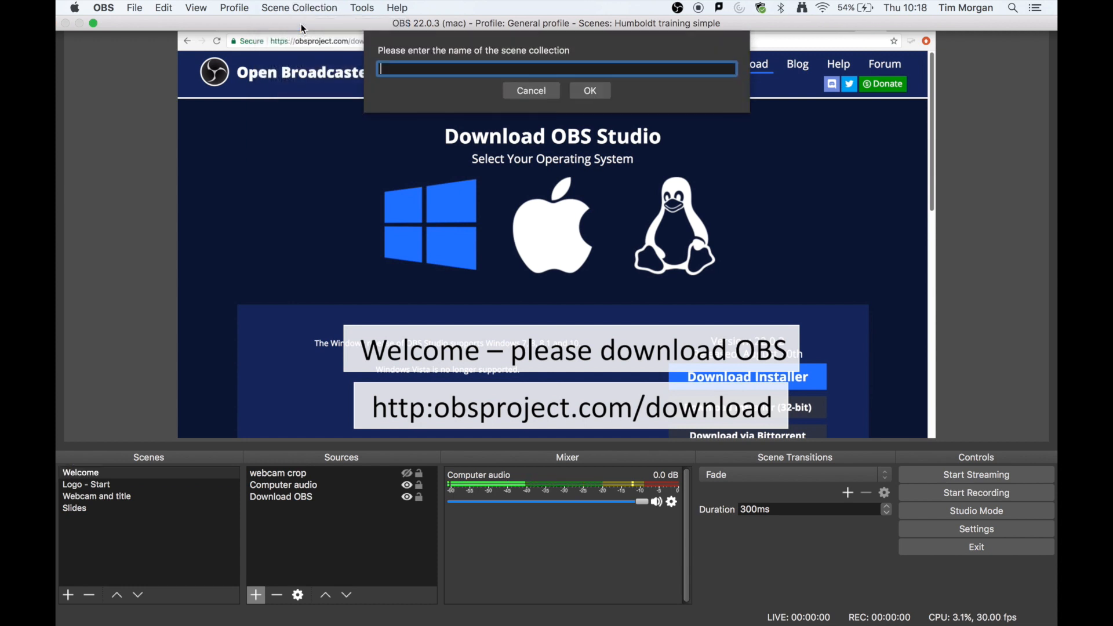
type("Video")
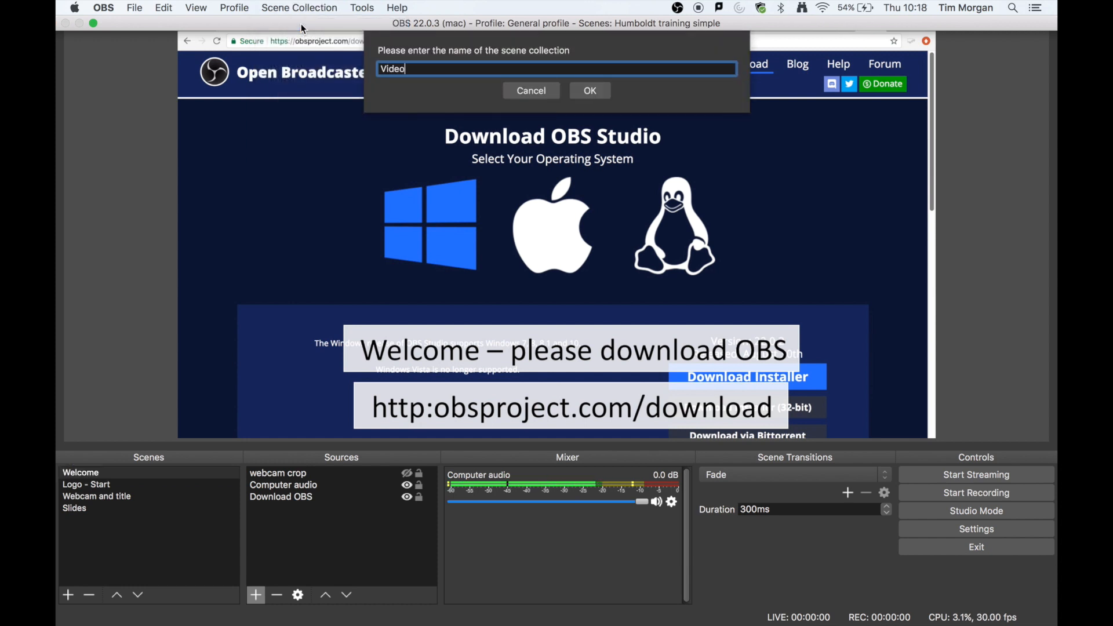
type(" tutorial")
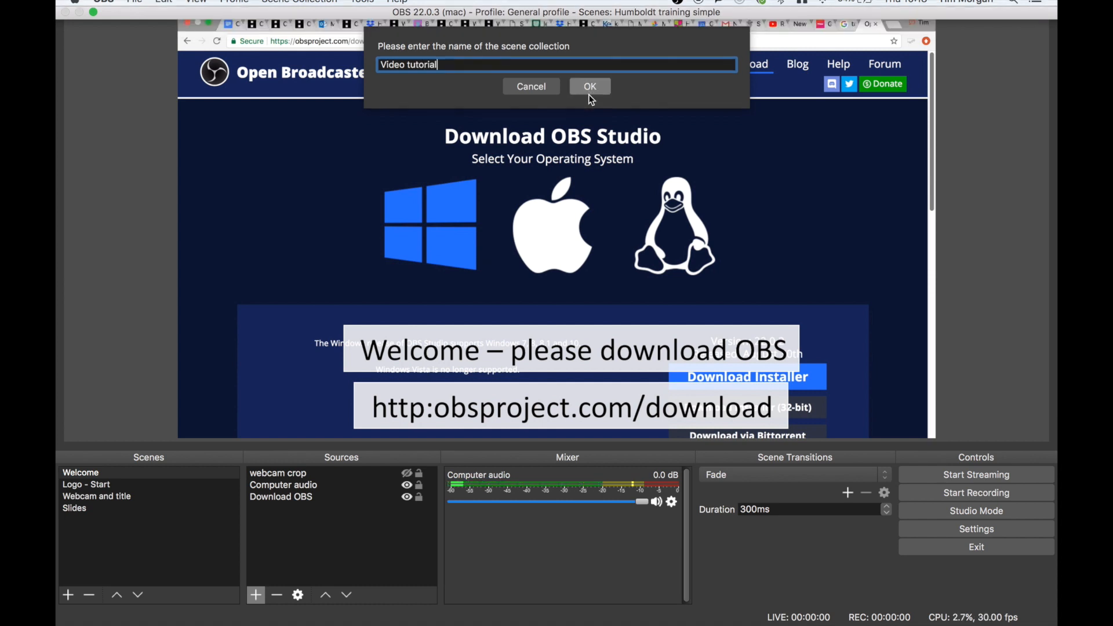
left_click(591, 60)
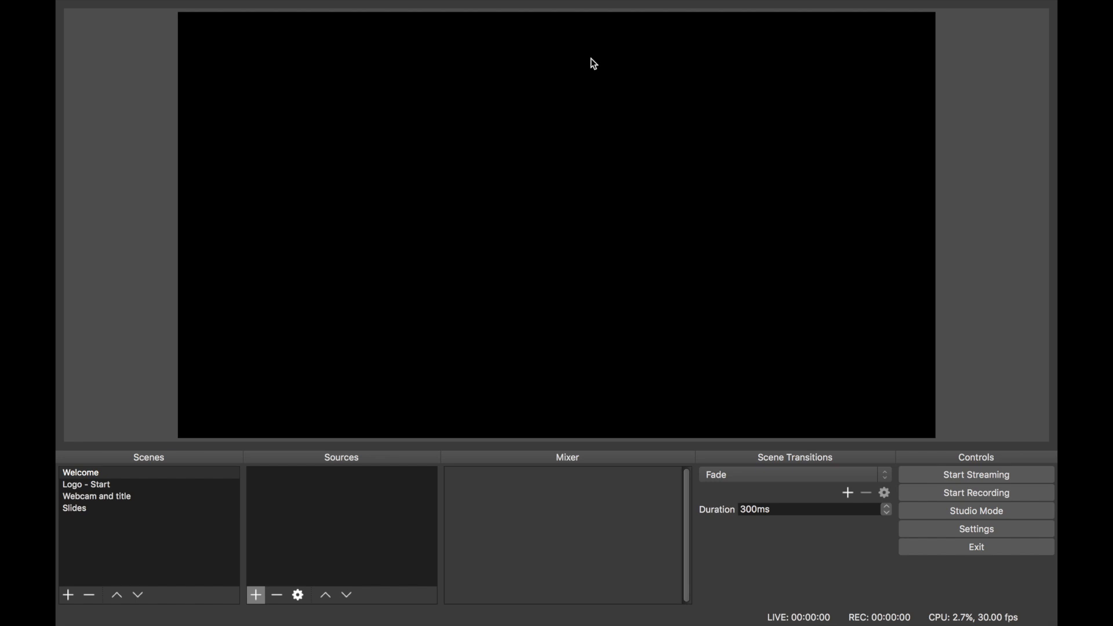
left_click(208, 475)
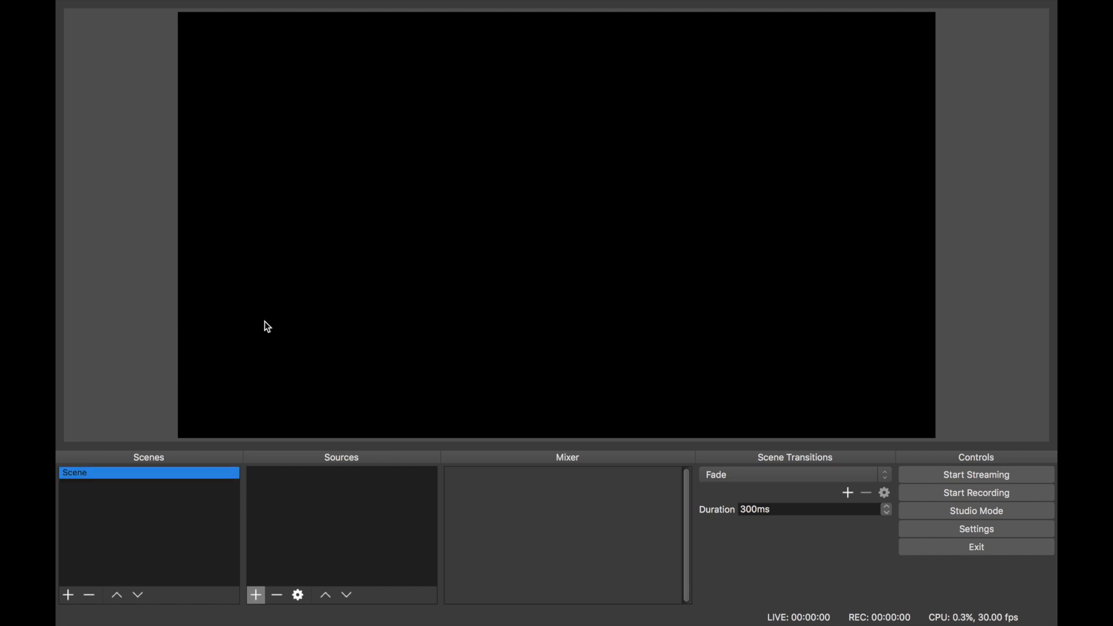
Open the application preferences and review the interface language choices, keeping English selected.
mouse_move(265, 5)
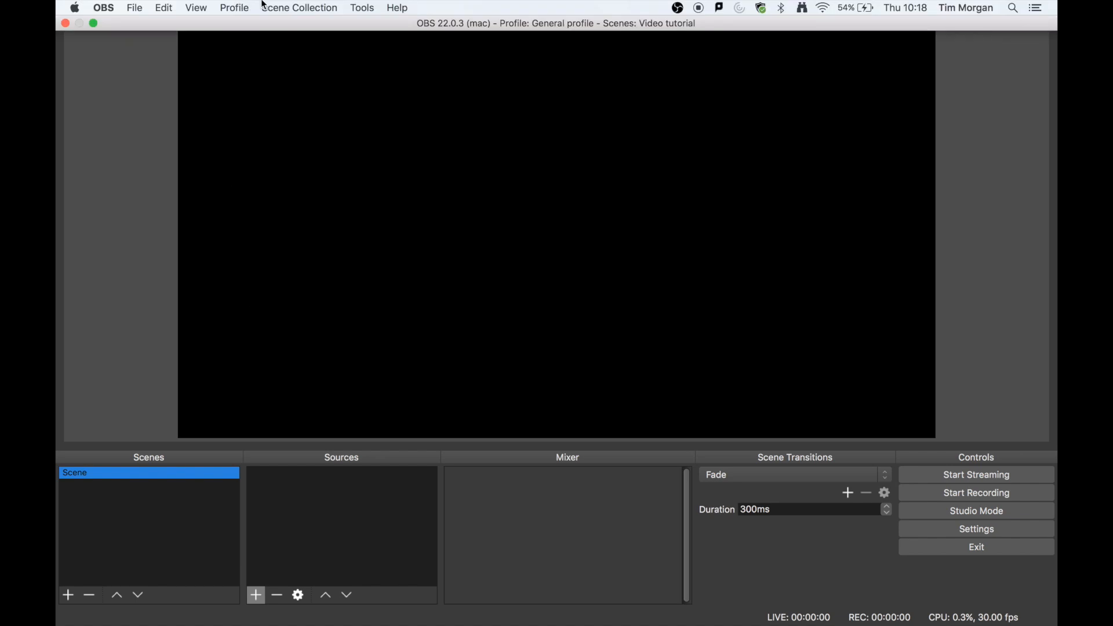
left_click(104, 9)
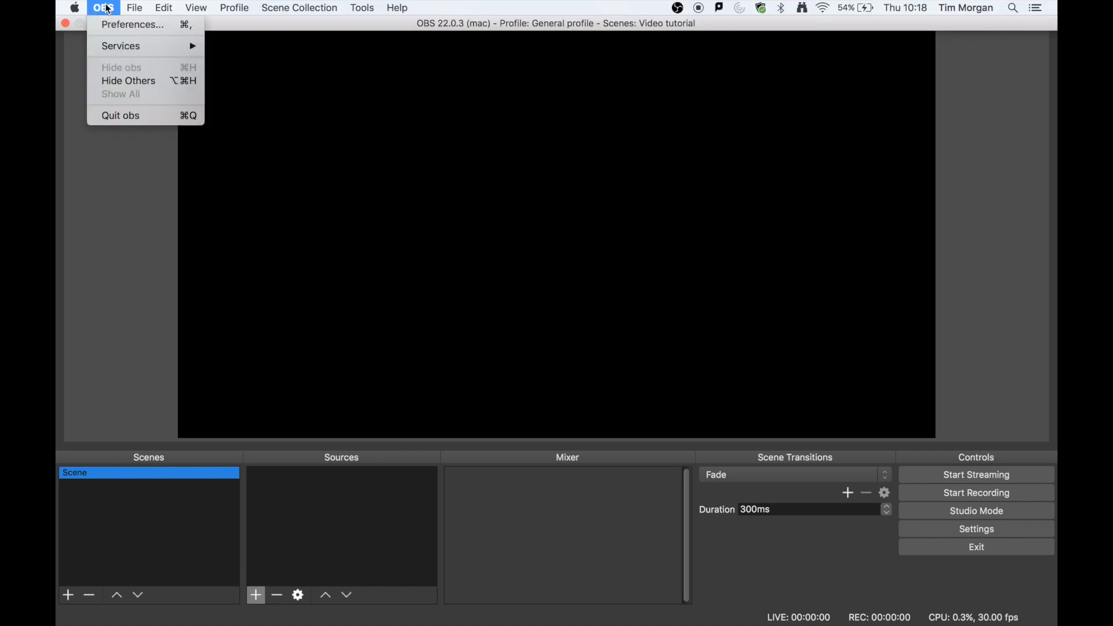
left_click(111, 25)
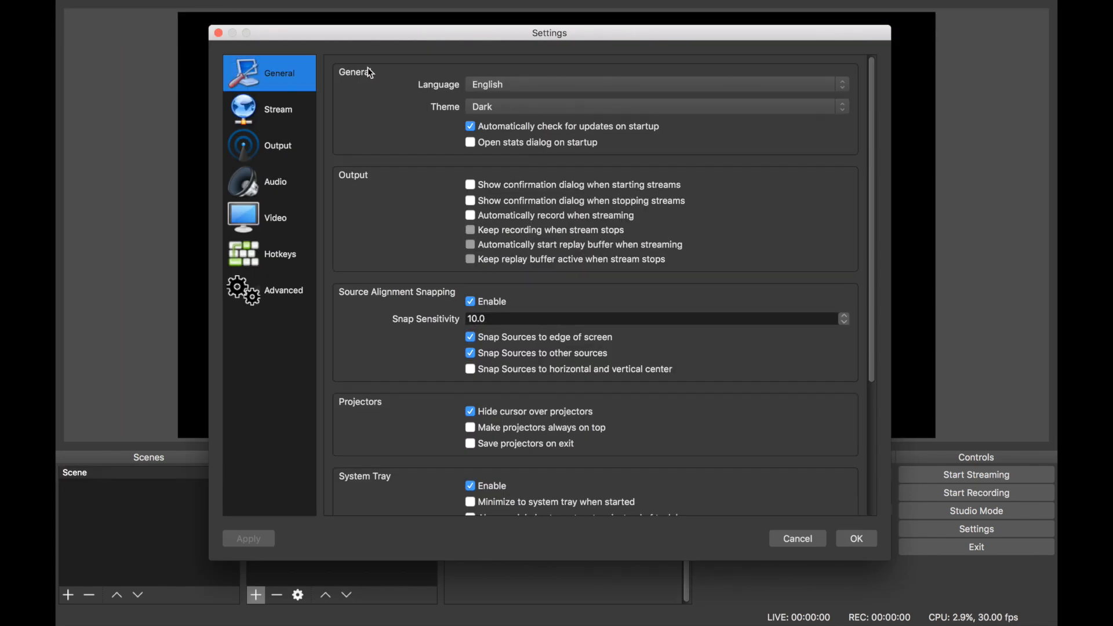
left_click(555, 88)
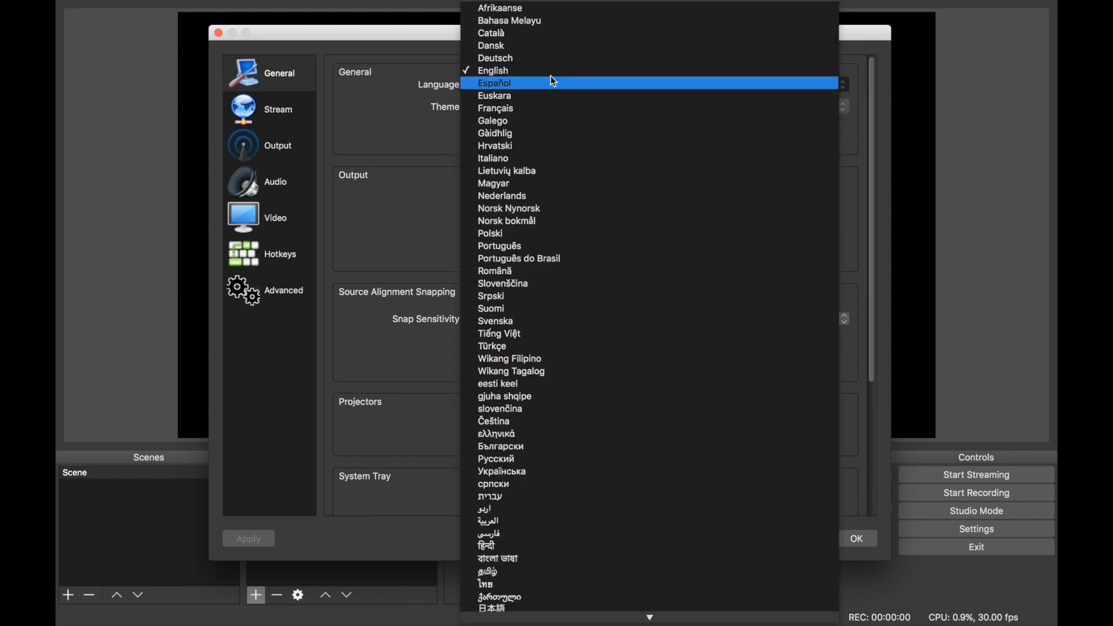
left_click(550, 71)
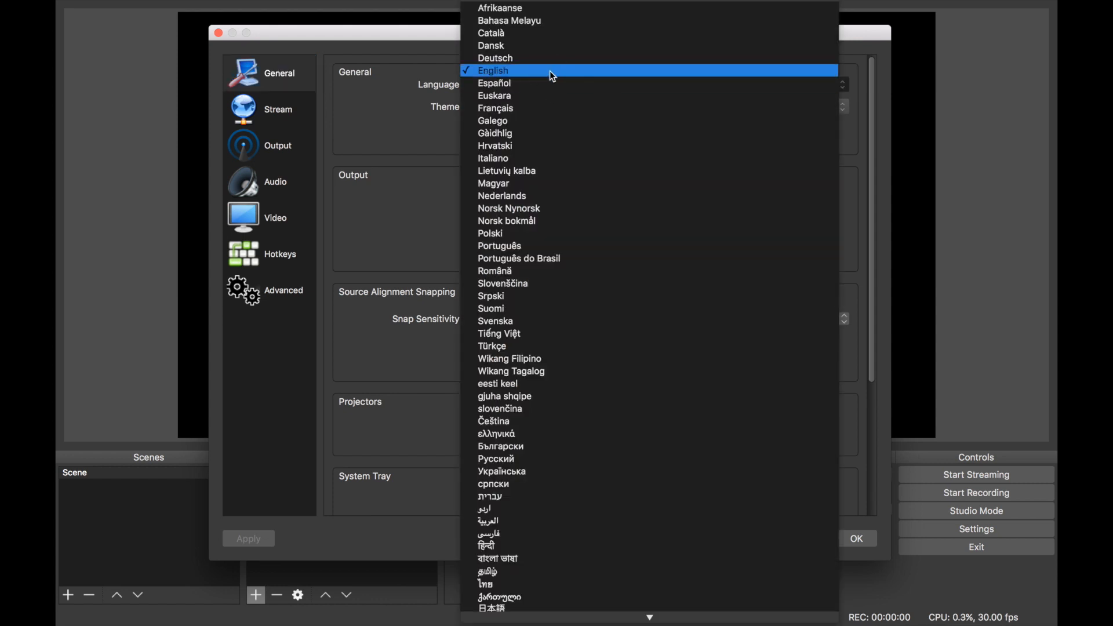
Check the base canvas resolution choices in the video settings, keep 1920x1080, and close the settings.
left_click(258, 221)
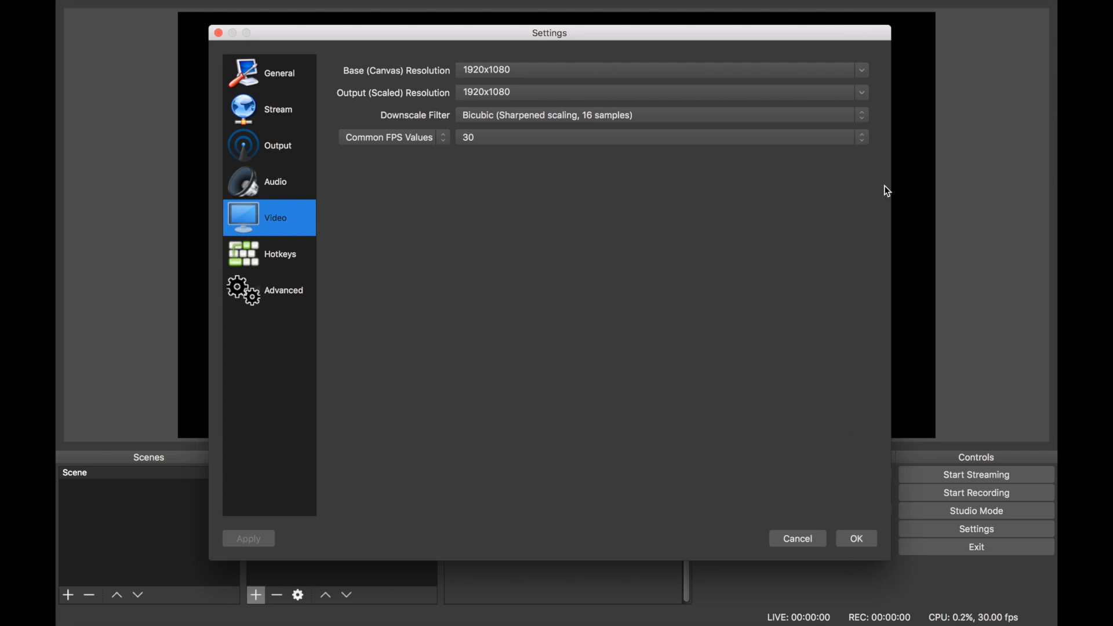
left_click(864, 71)
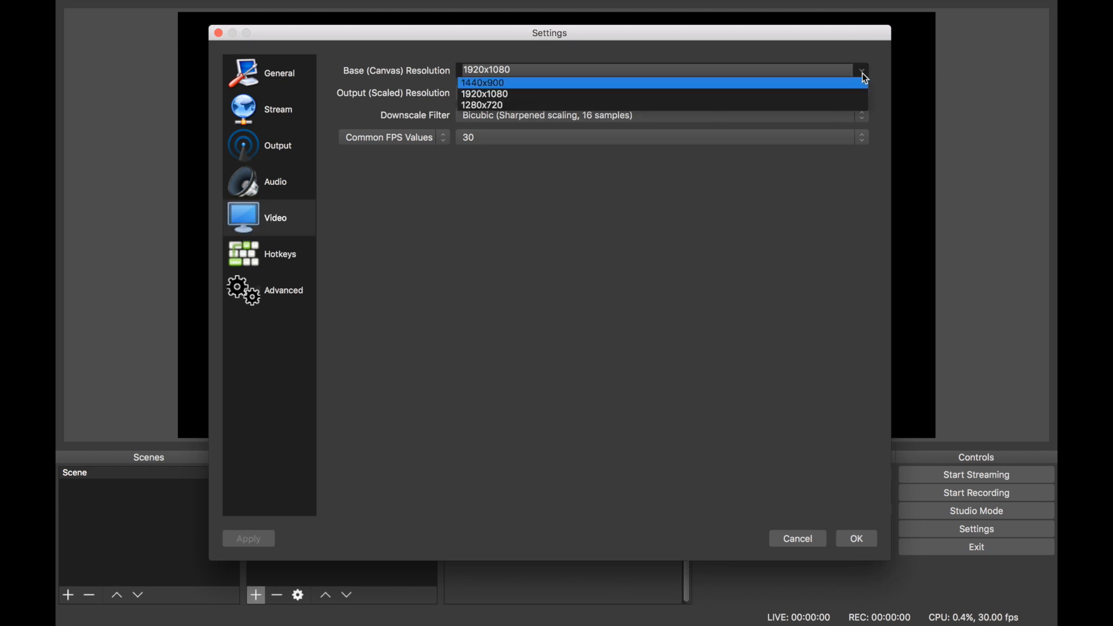
left_click(867, 71)
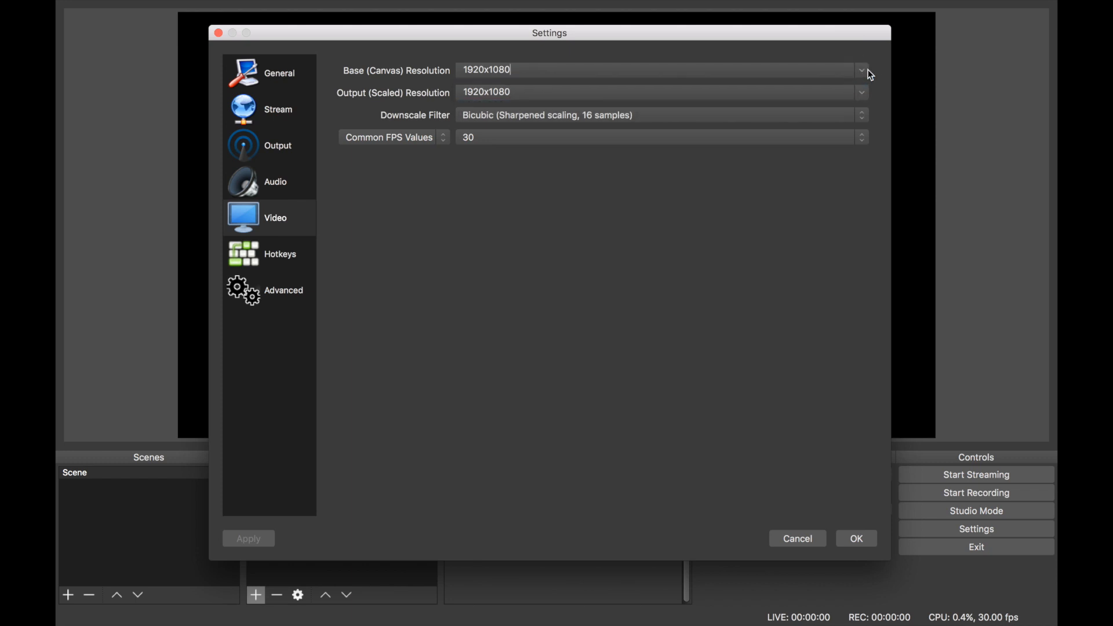
left_click(861, 538)
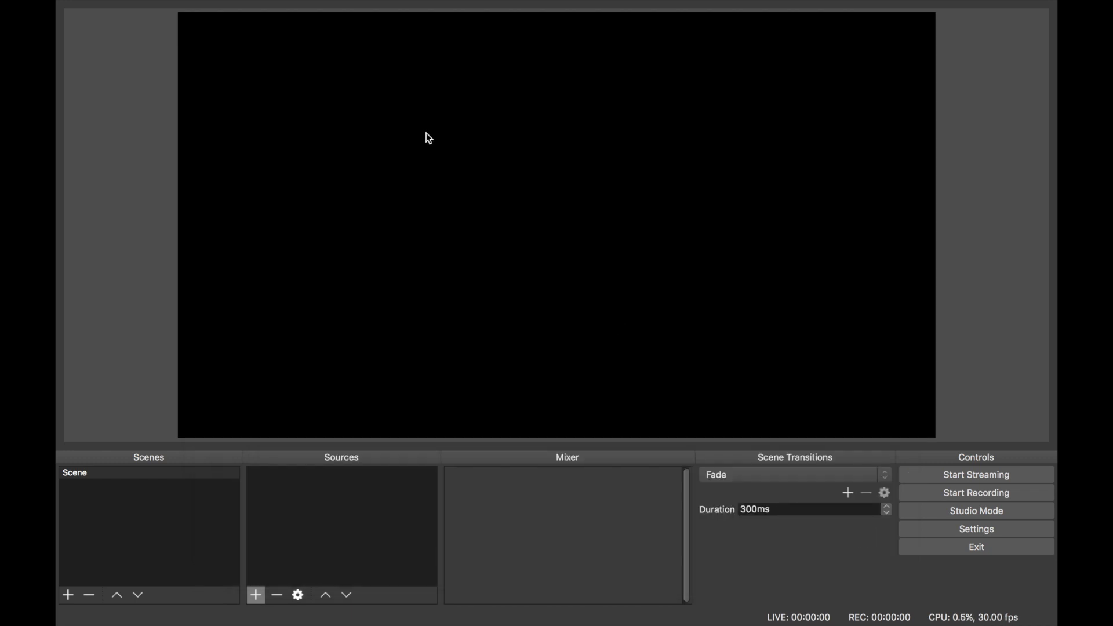
Add a new scene named "Start - Humboldt logo" to the collection.
left_click(96, 472)
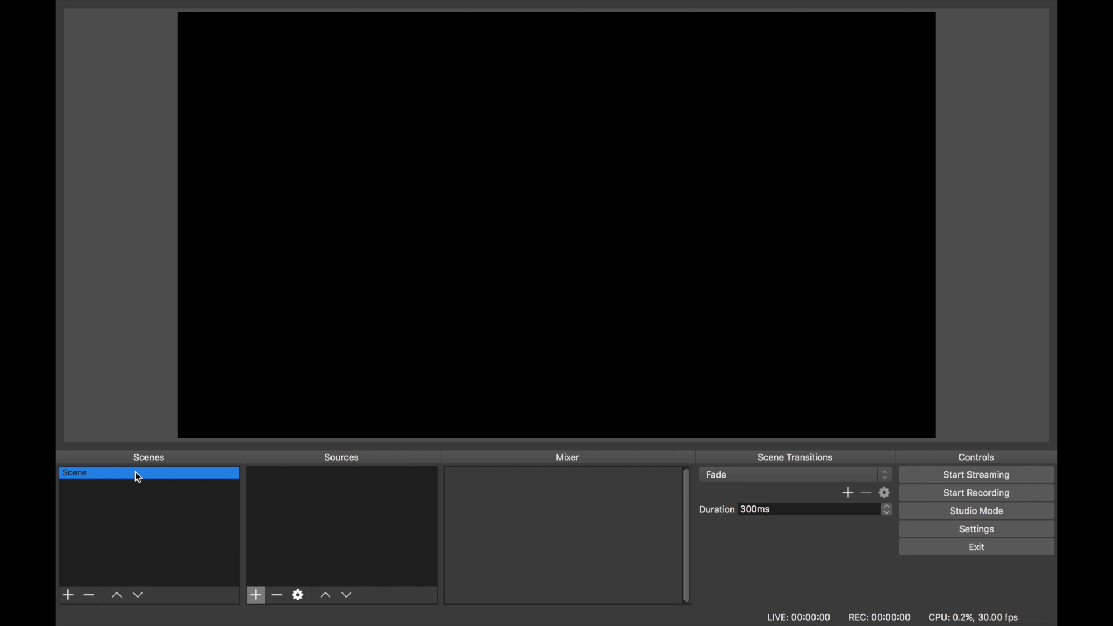
left_click(67, 597)
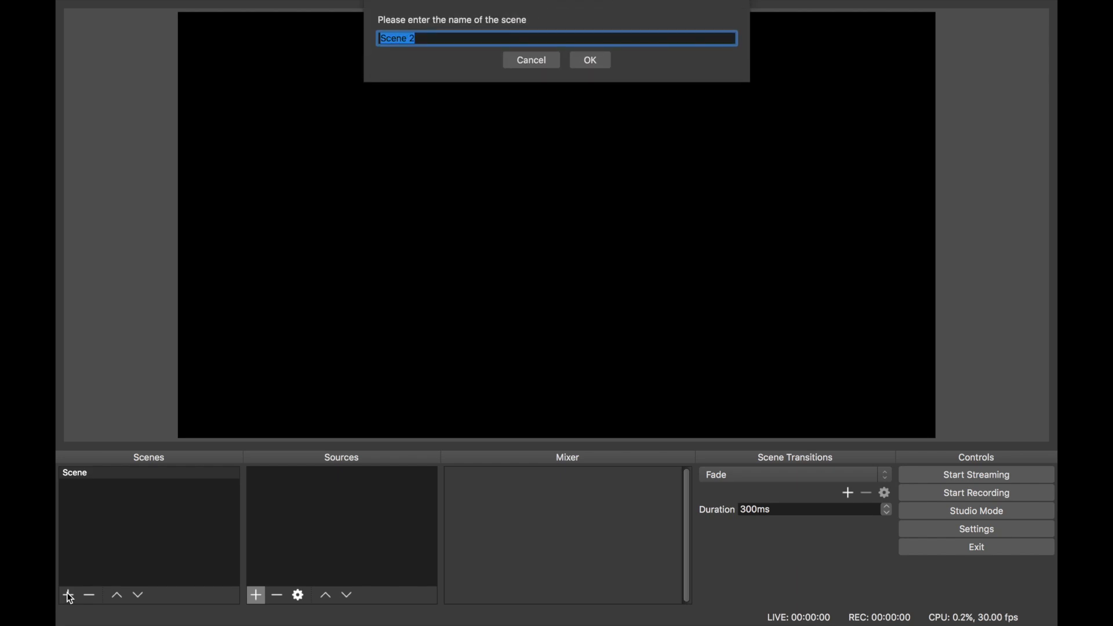
type("Start - Humboldt logo")
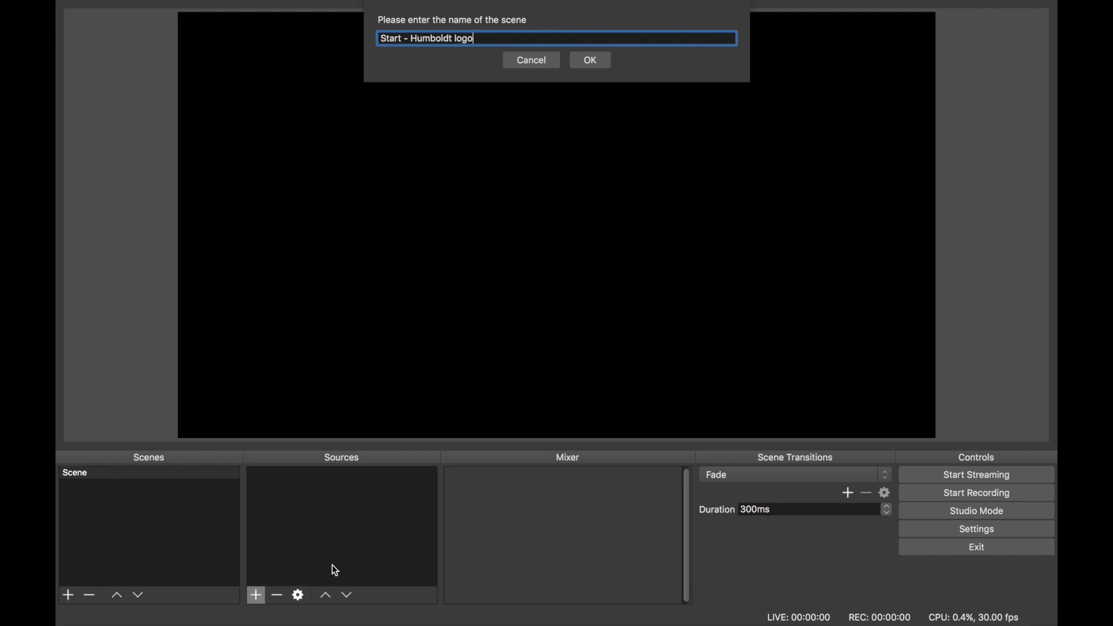
left_click(582, 61)
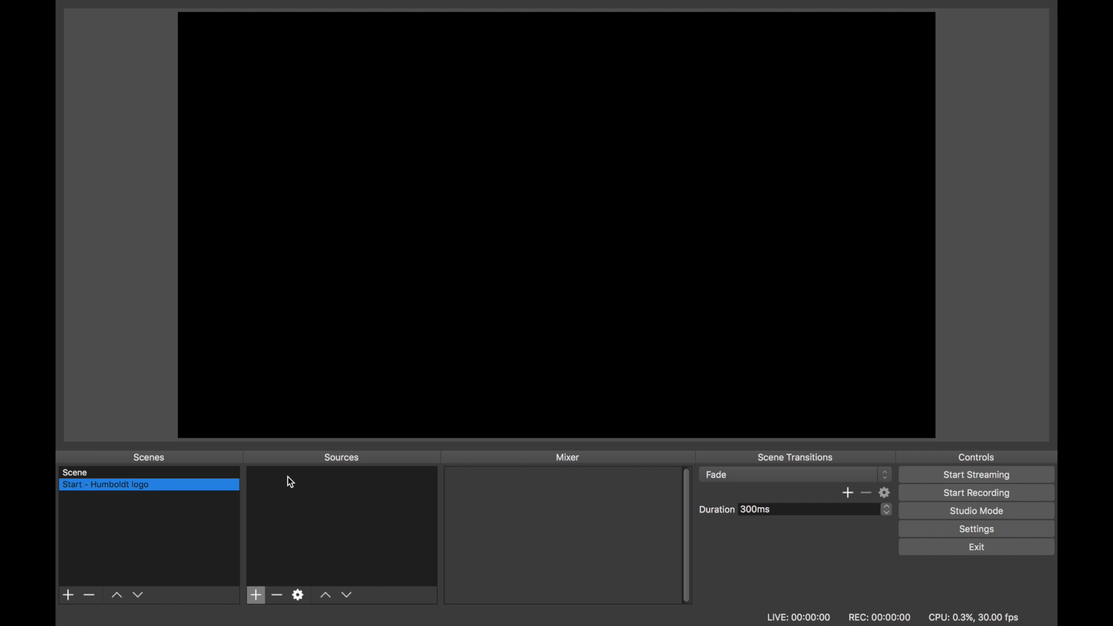
Shrink the OBS window to uncover the desktop and open the OBS tutorial folder in Finder.
mouse_move(139, 3)
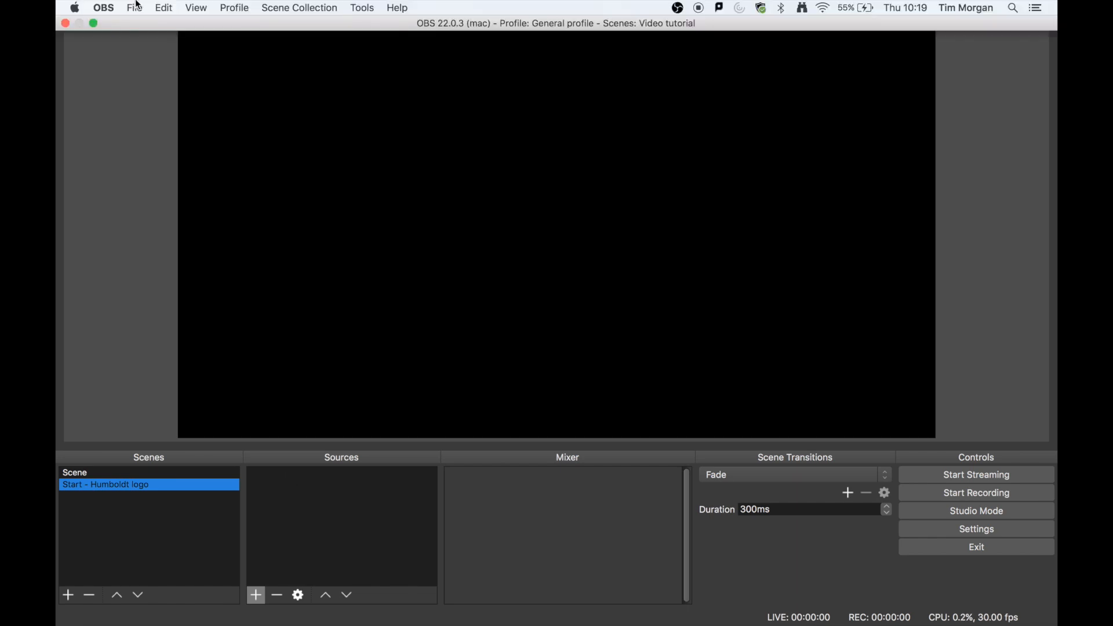
left_click(93, 24)
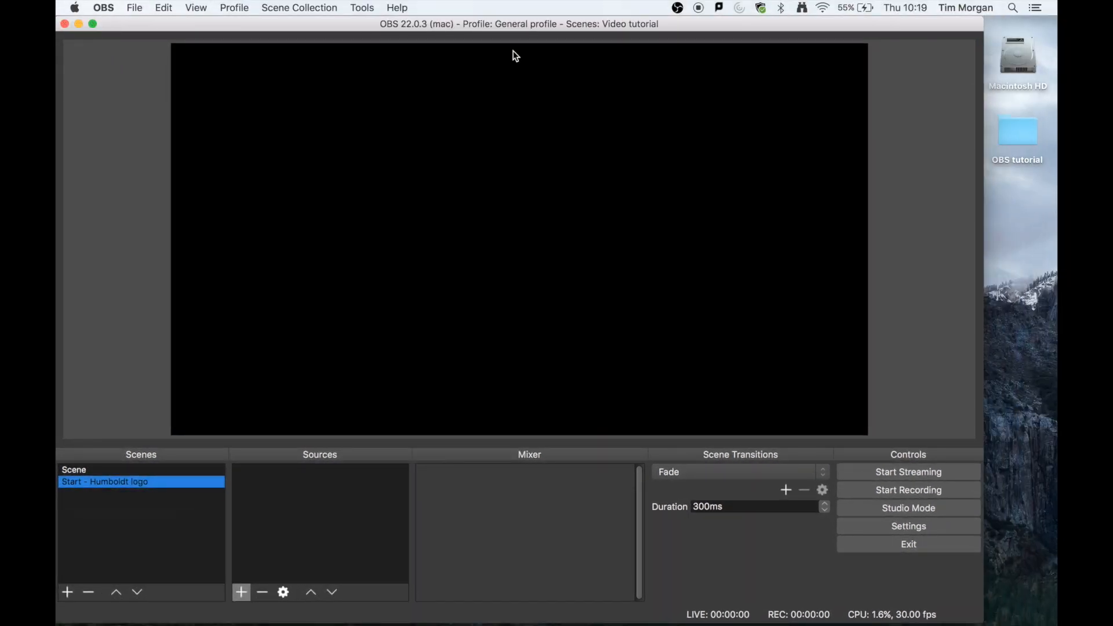
double_click(1019, 134)
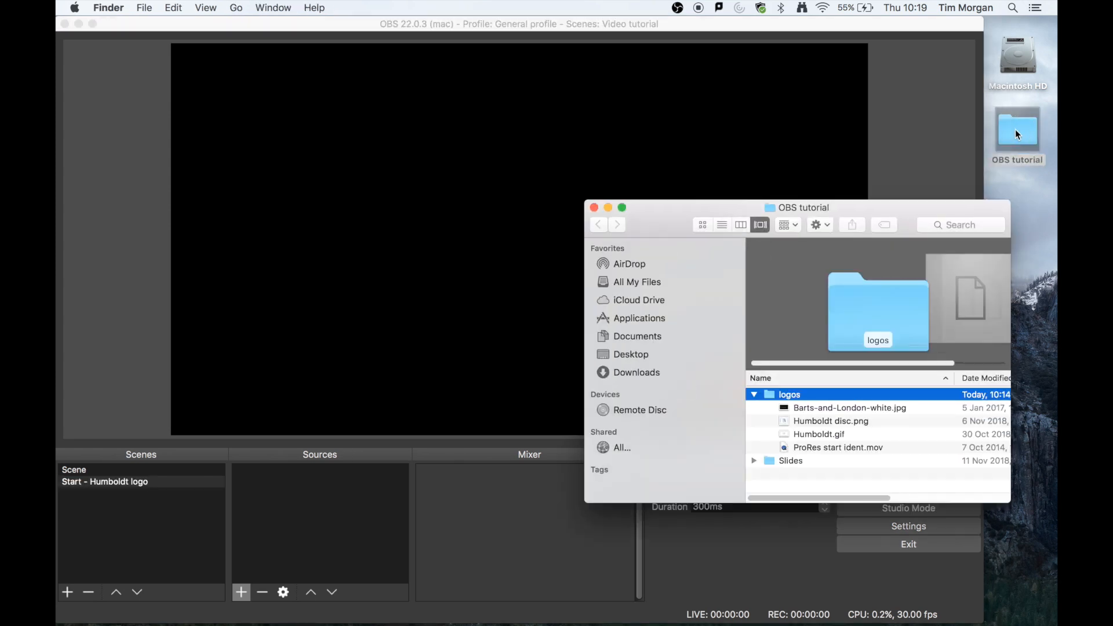
Examine the files inside the logos and Slides folders, leaving the Slides folder collapsed.
left_click(754, 396)
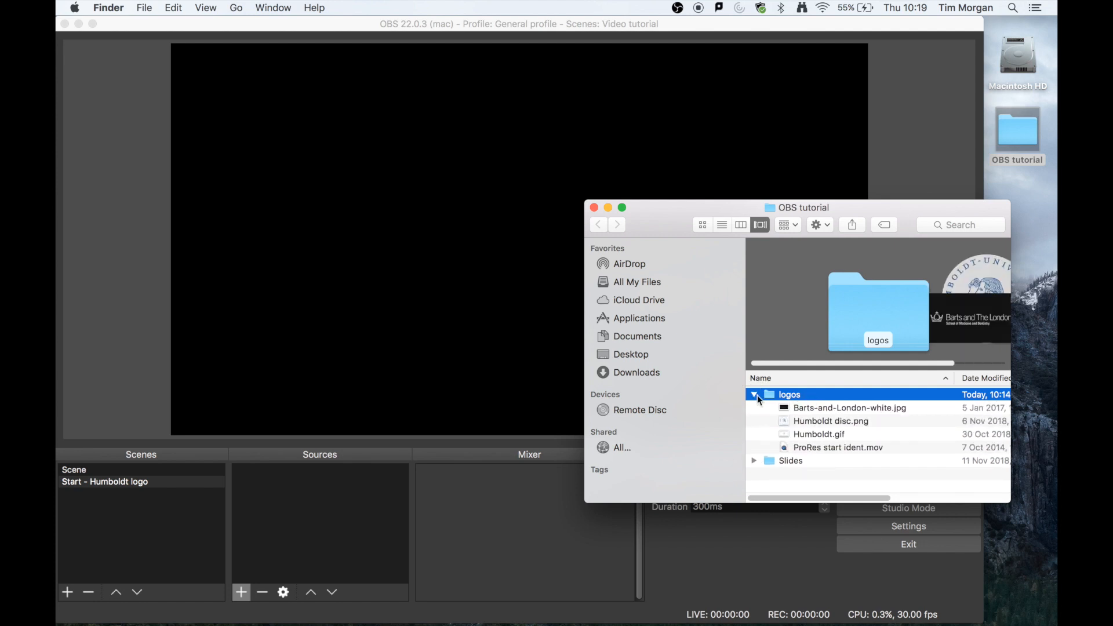
left_click(753, 460)
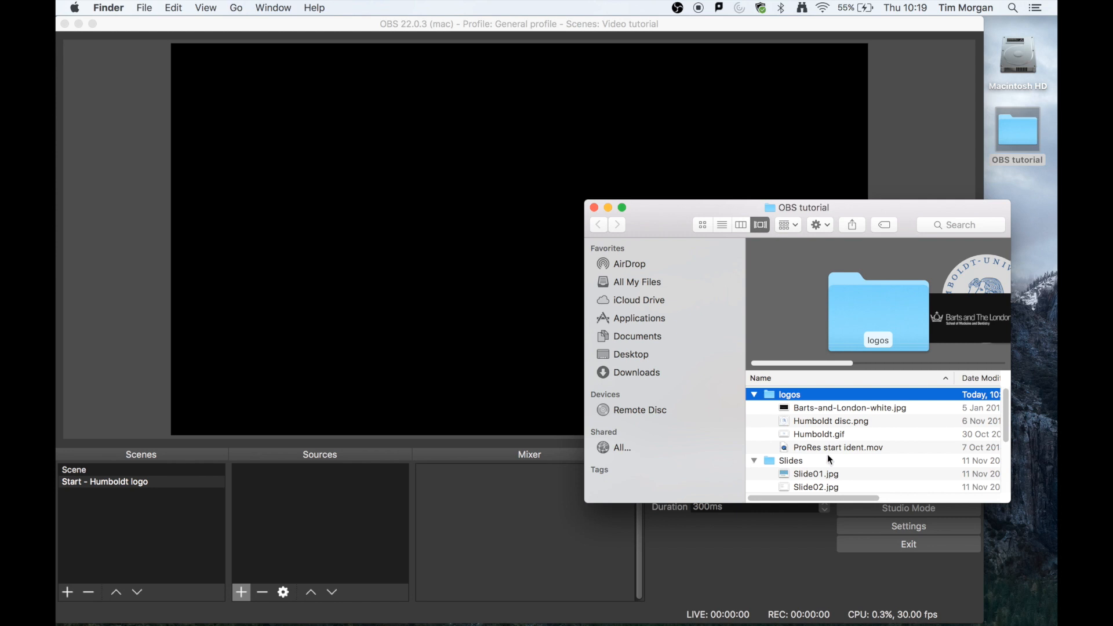
scroll(830, 460, "down", 4)
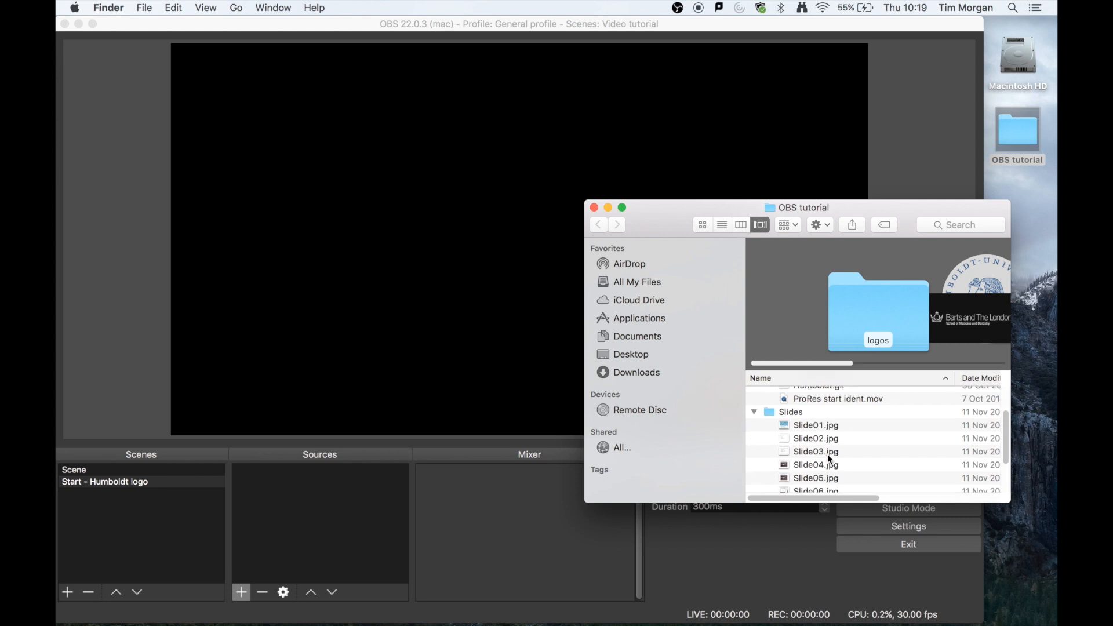
left_click(752, 404)
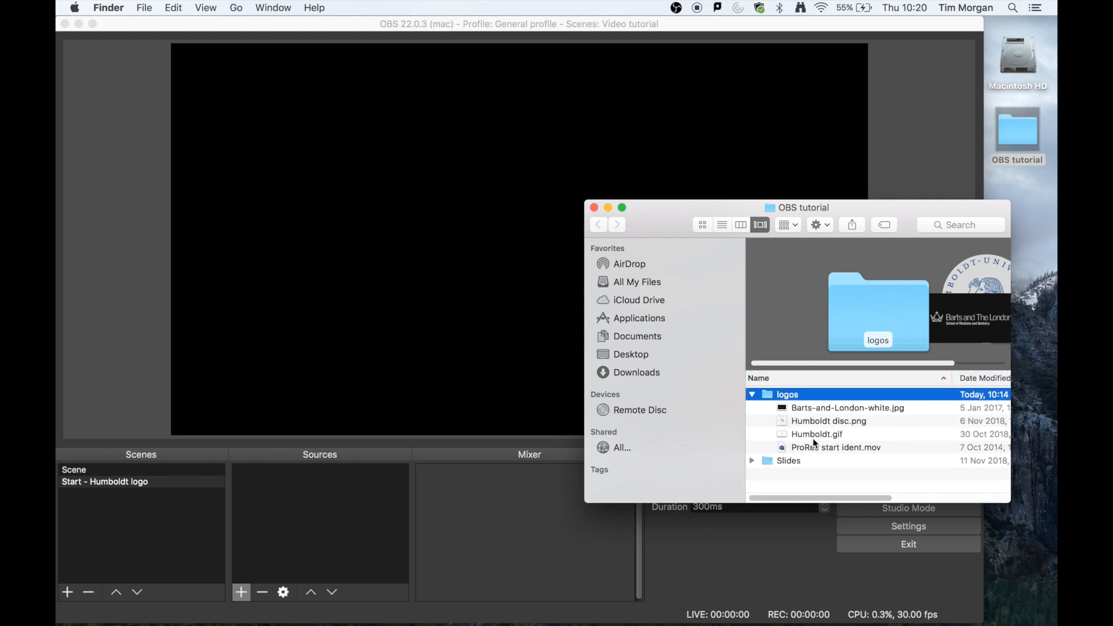
left_click(753, 461)
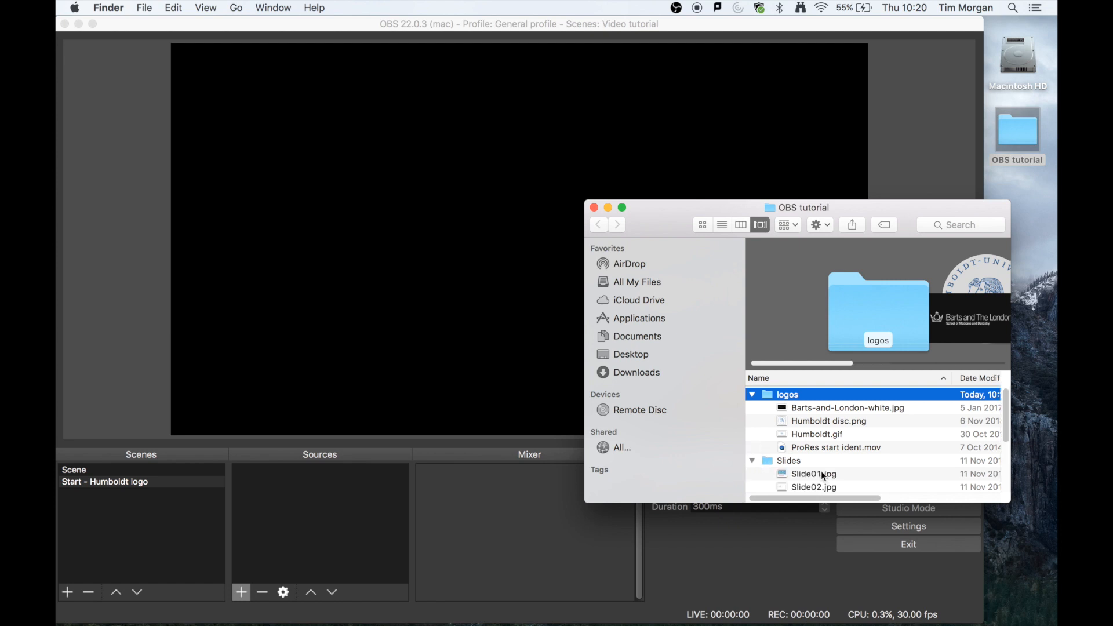
scroll(824, 472, "down", 5)
scroll(795, 456, "up", 3)
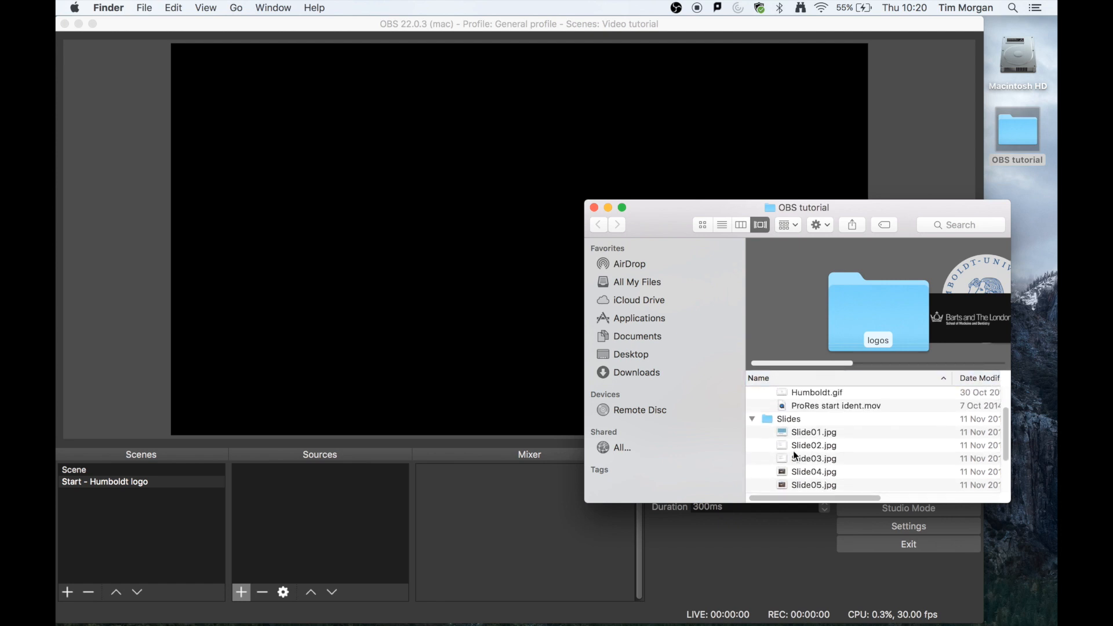
left_click(752, 428)
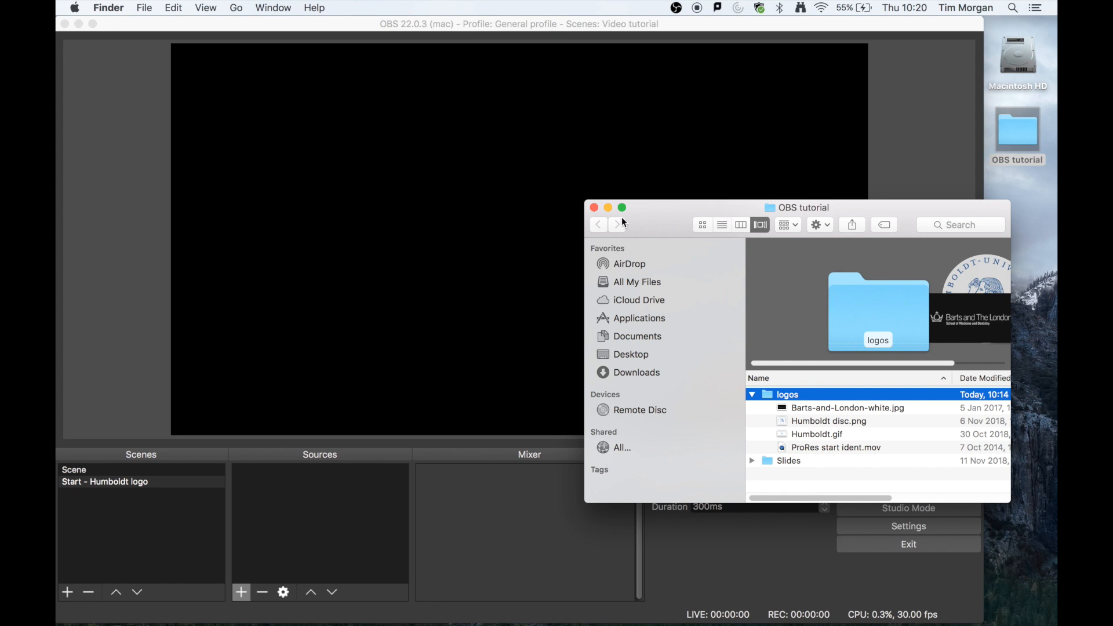
Close the OBS tutorial folder window and add a new Image source named "Humboldt logo" to the Start - Humboldt logo scene.
left_click(593, 207)
left_click(277, 514)
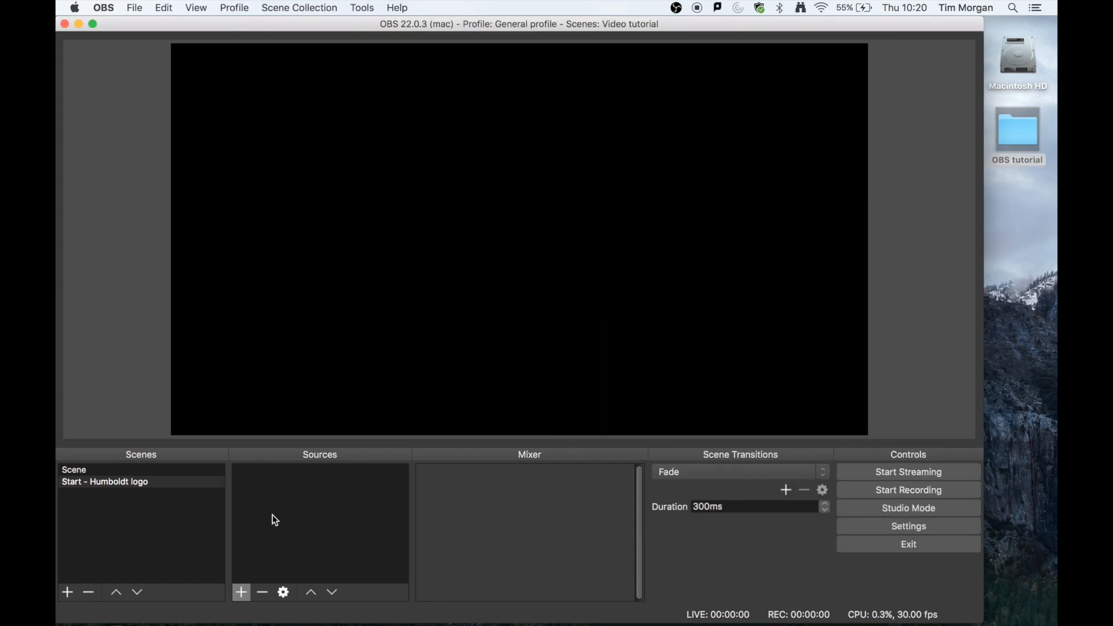
left_click(242, 592)
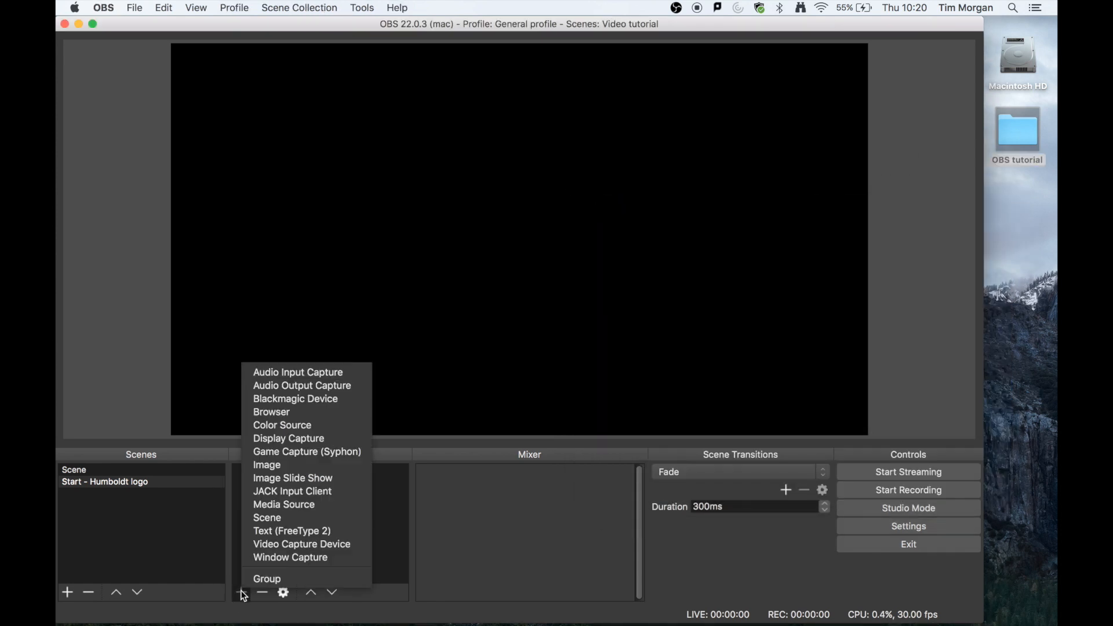
left_click(298, 464)
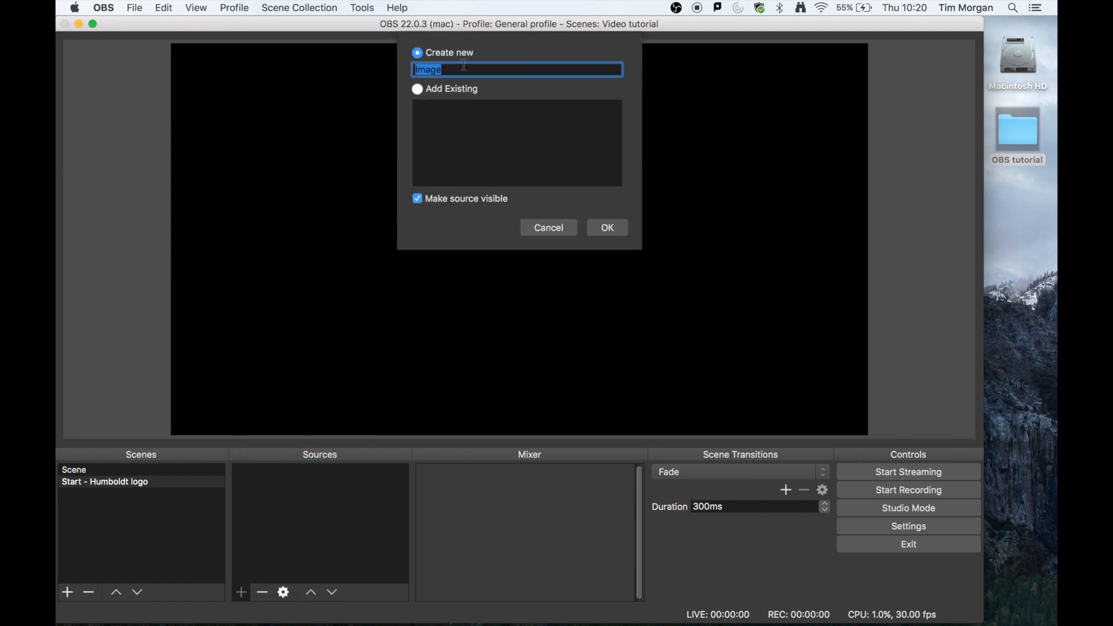
type("Humboldt logo")
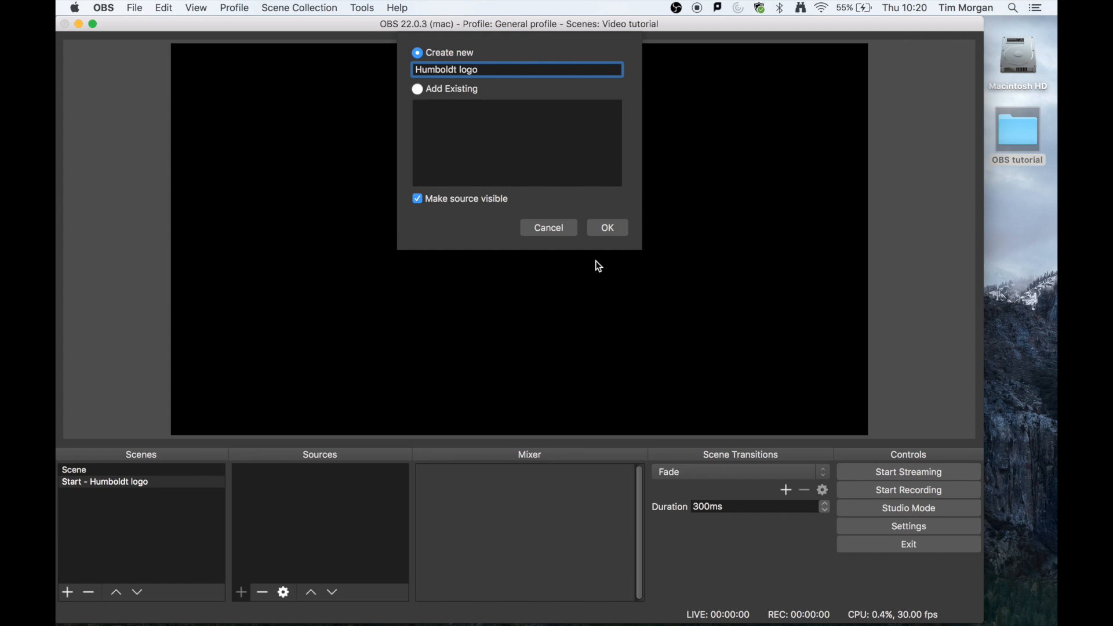
left_click(618, 231)
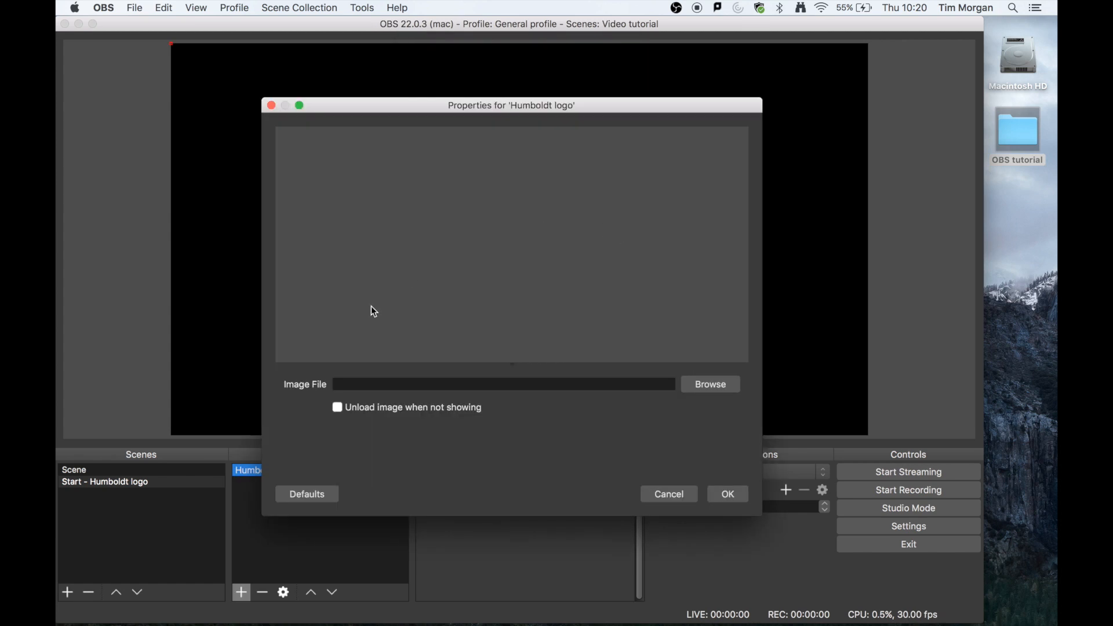
Load Humboldt.gif from the logos folder inside the desktop's OBS tutorial folder as the source's image file and confirm its properties.
left_click(693, 382)
mouse_move(800, 185)
left_mouse_down()
mouse_move(795, 203)
mouse_move(796, 170)
left_mouse_up()
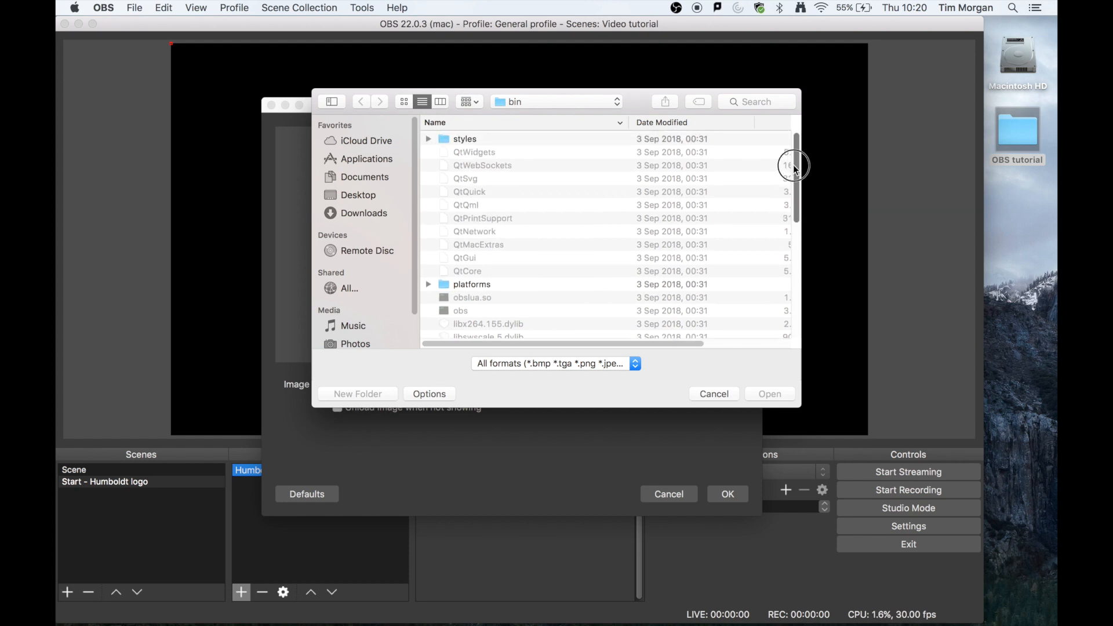
left_click(364, 193)
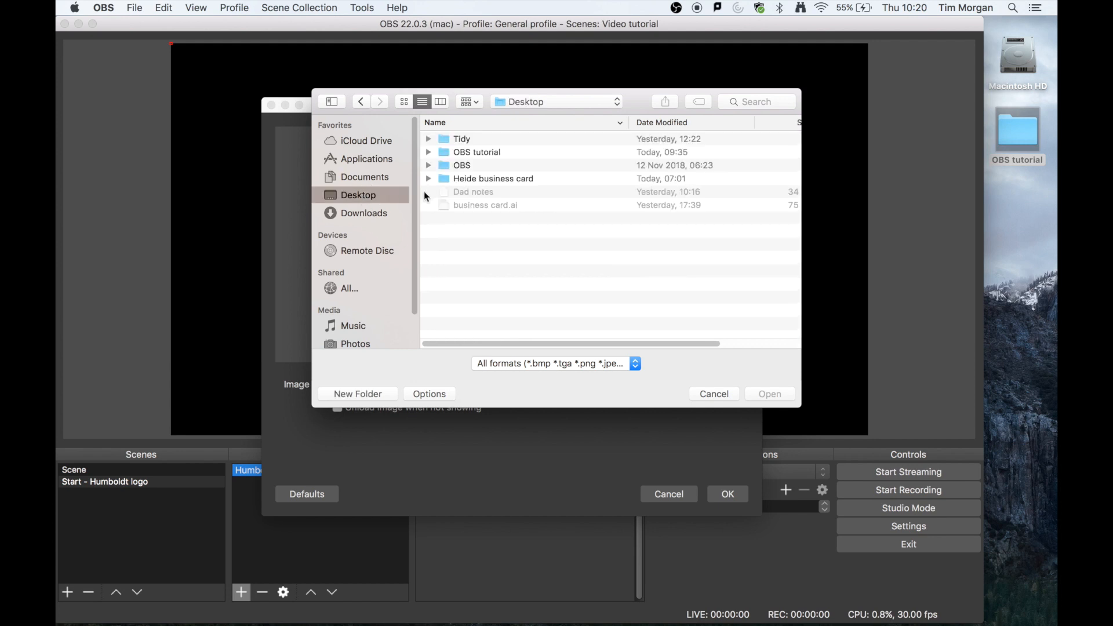
double_click(466, 153)
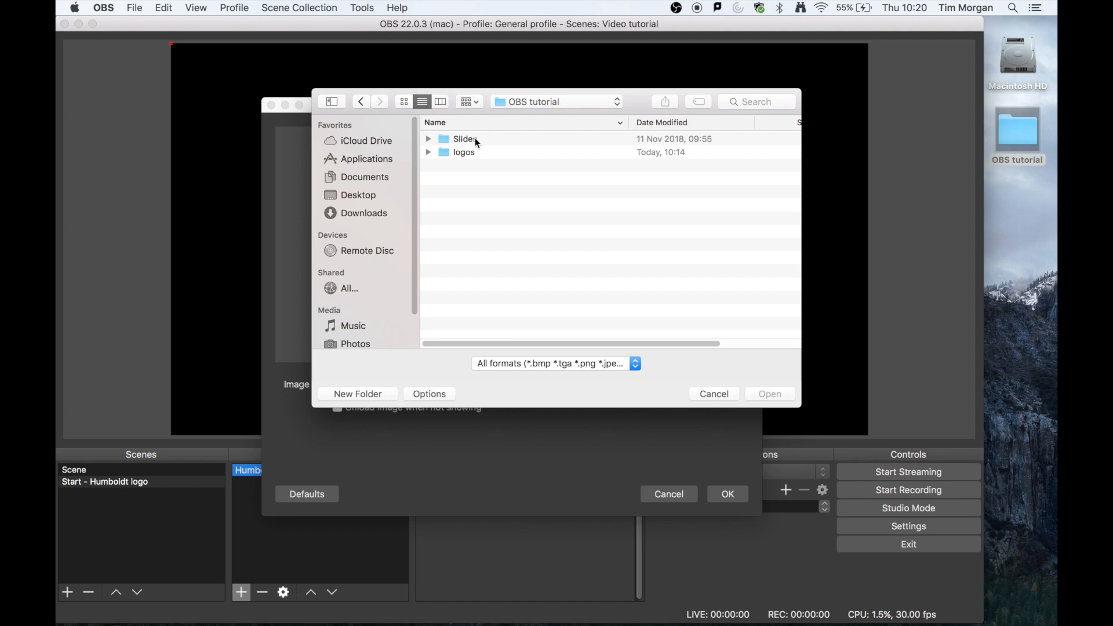
double_click(470, 154)
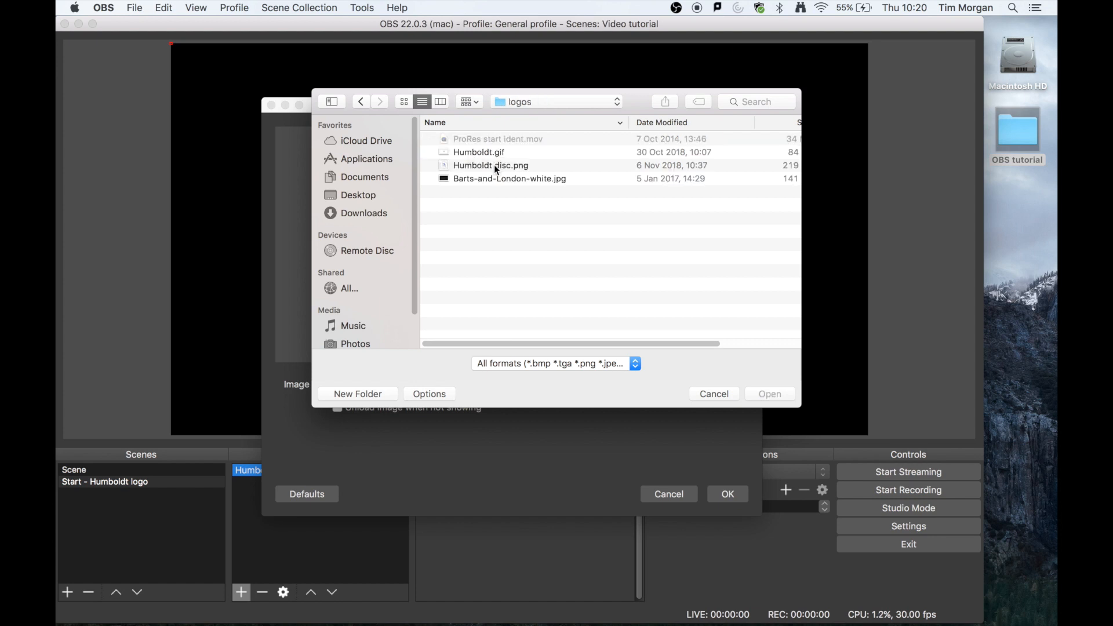
double_click(489, 152)
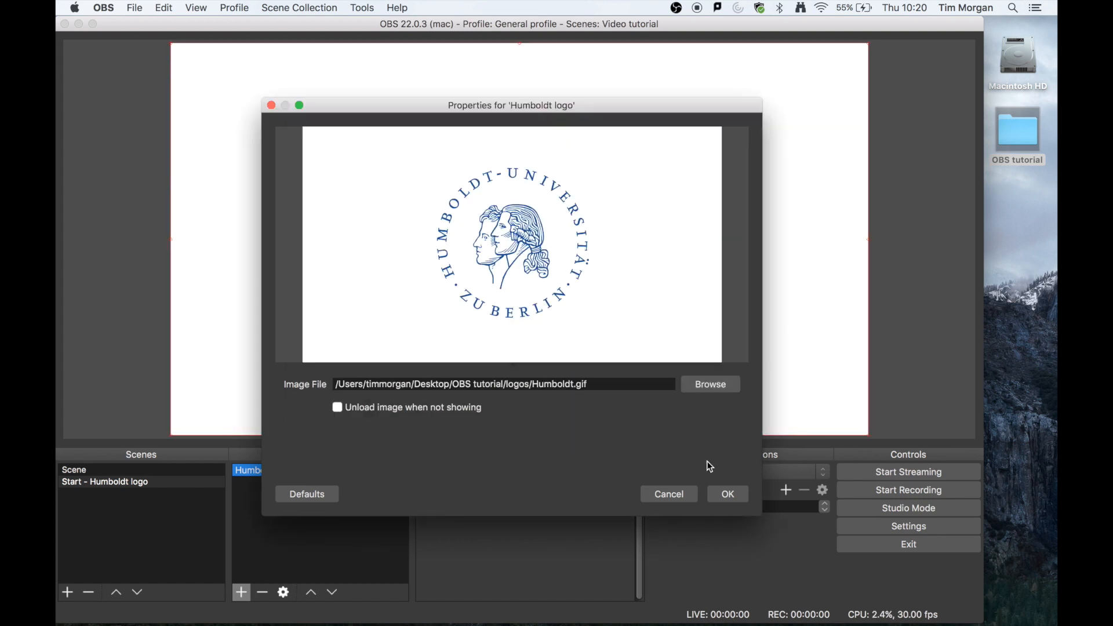
left_click(728, 496)
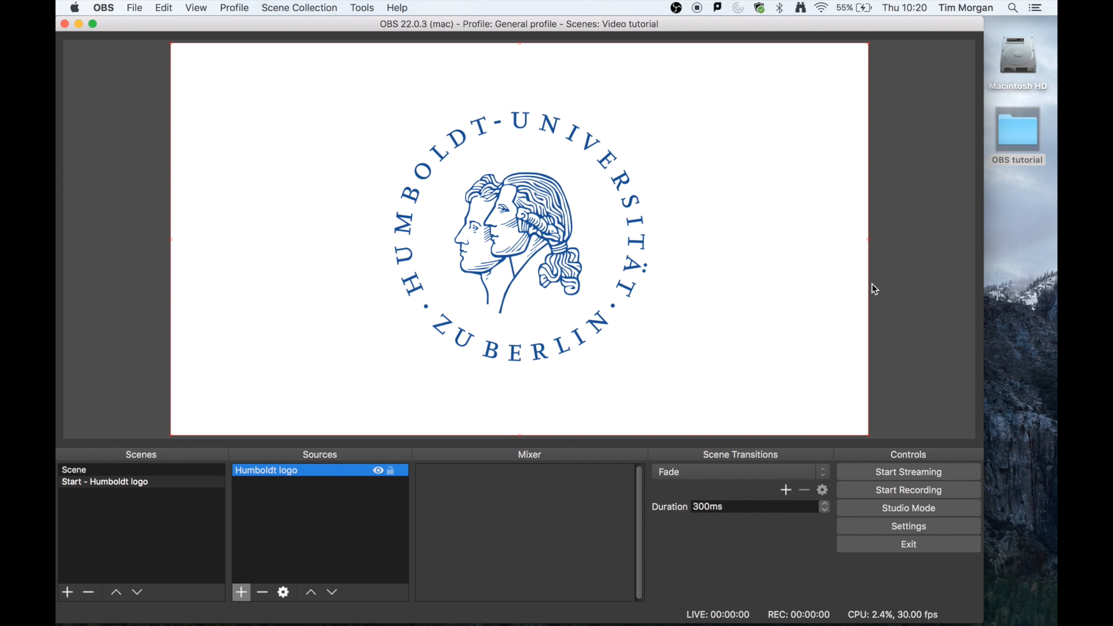
mouse_move(871, 442)
left_mouse_down()
mouse_move(832, 385)
mouse_move(738, 318)
mouse_move(869, 434)
left_mouse_up()
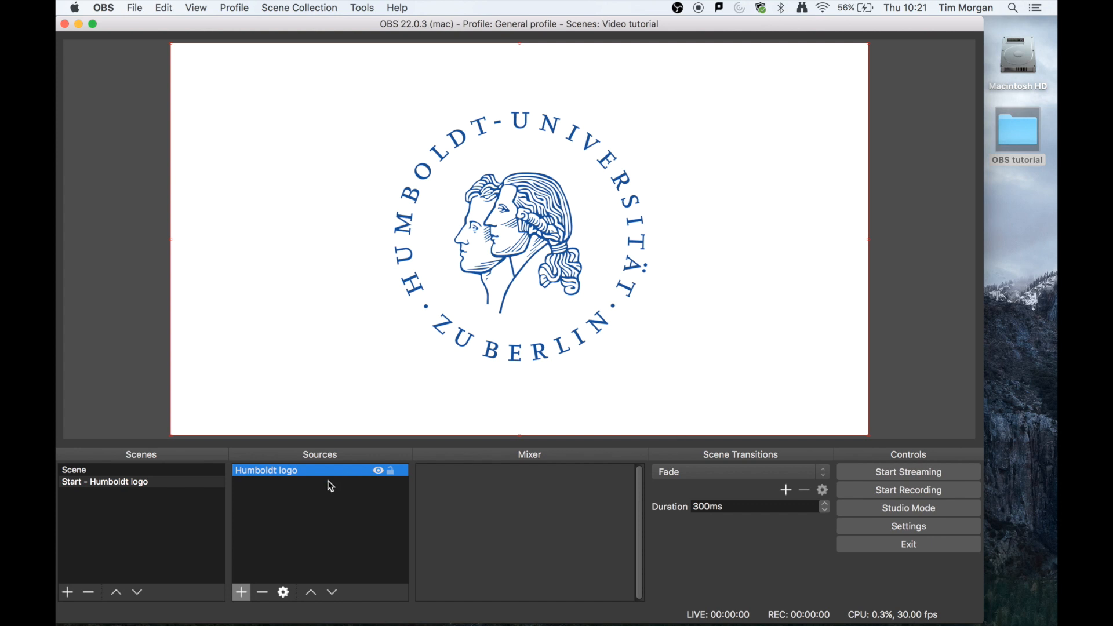
left_click(290, 482)
left_click(291, 480)
Add an Audio Input Capture source named "Computer audio" to the logo scene, using the Built-in Microphone as its device.
left_click(241, 593)
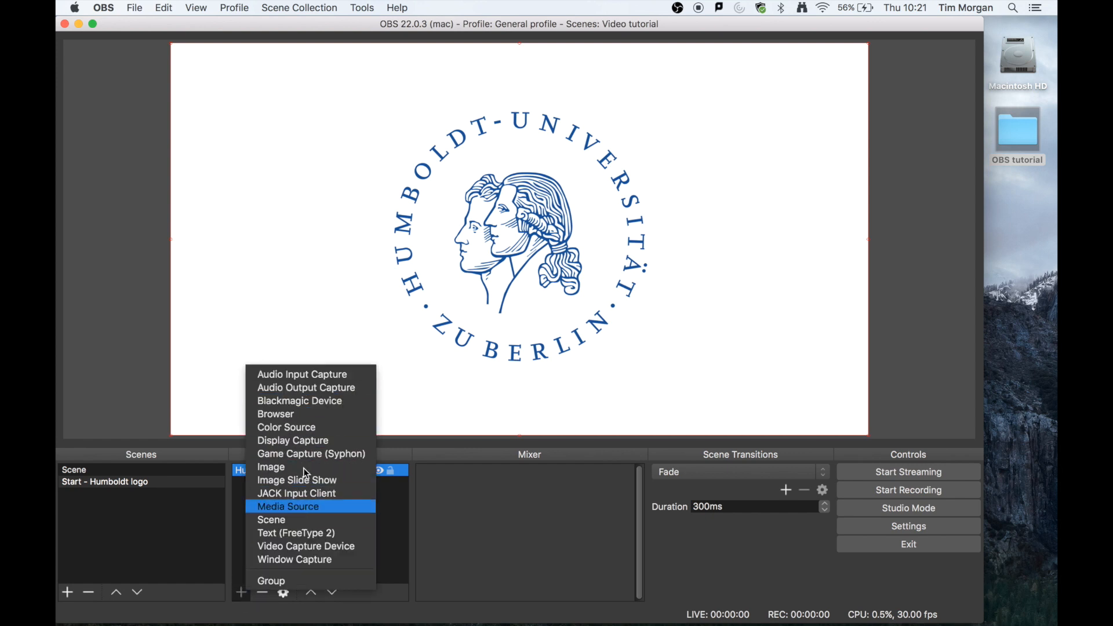
left_click(304, 375)
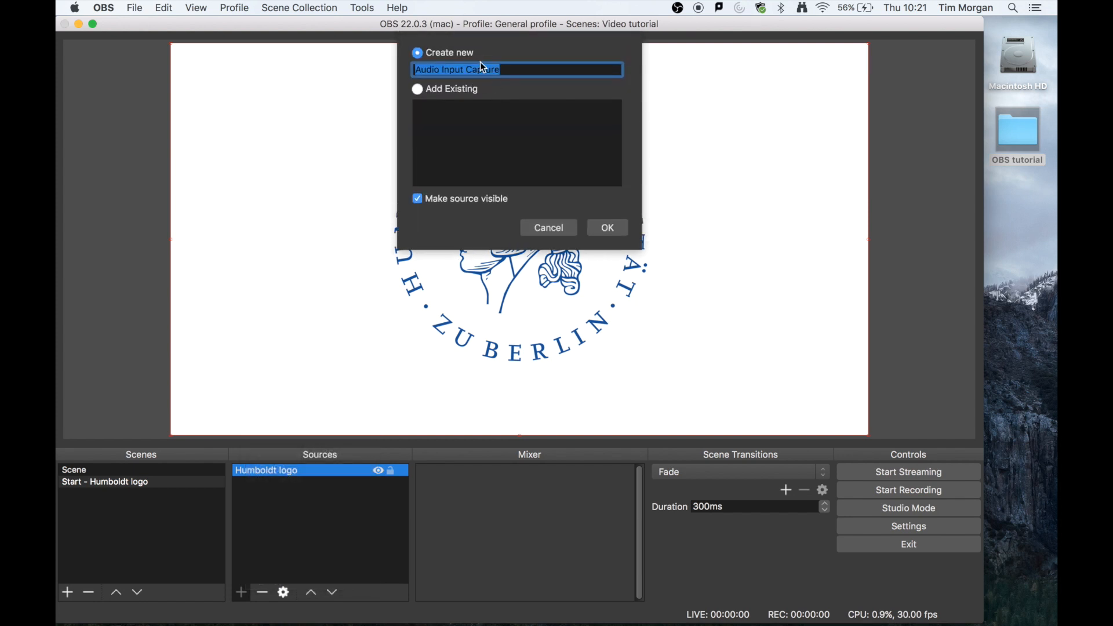
type("Computer audio")
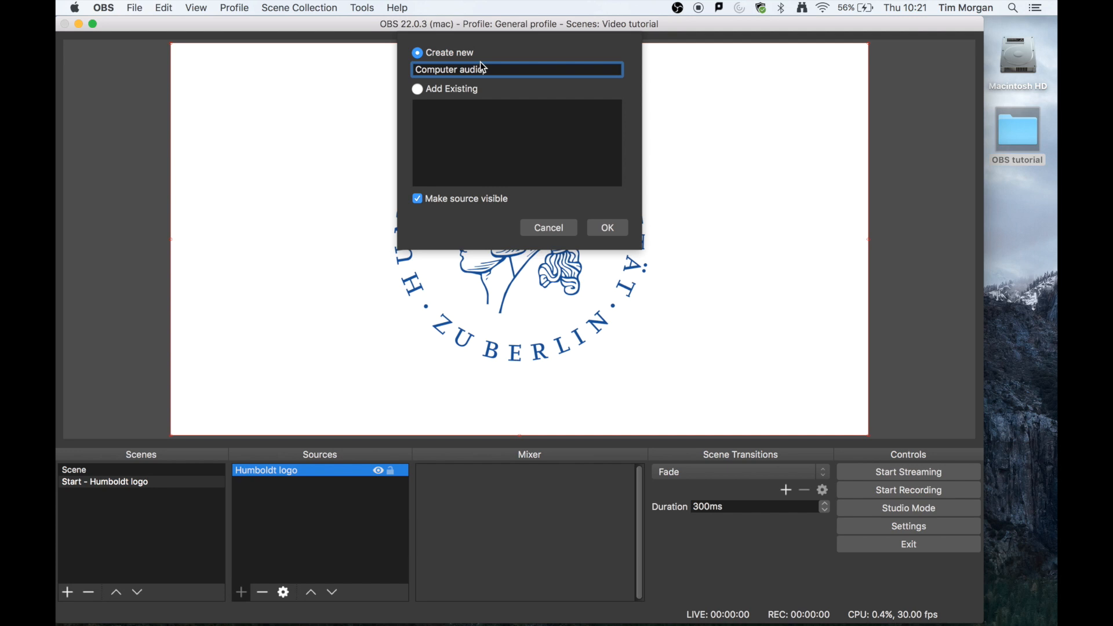
left_click(608, 228)
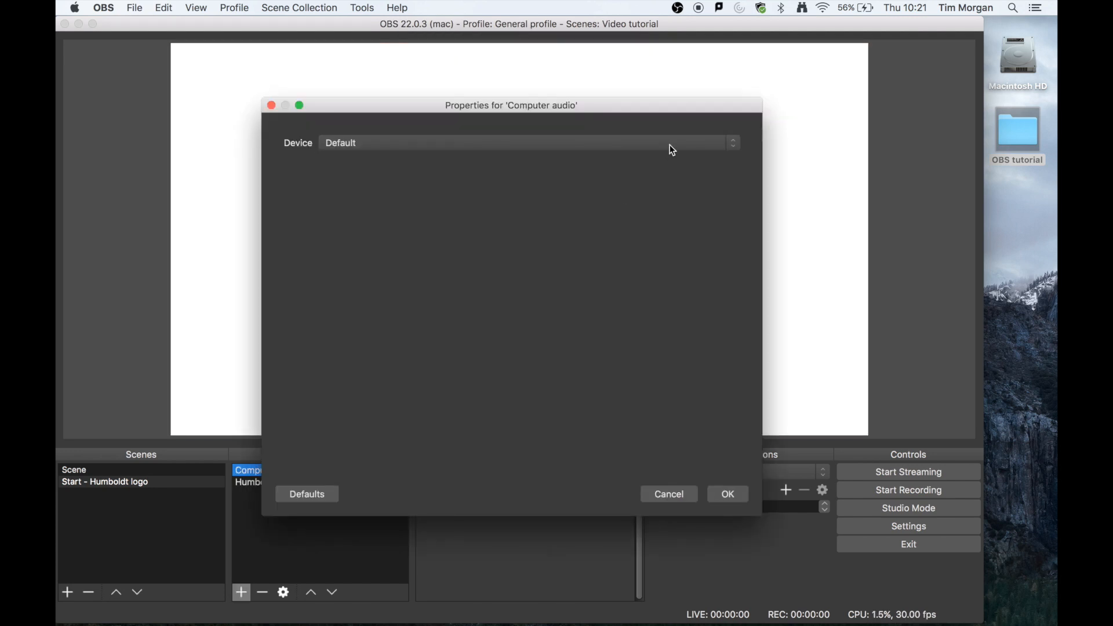
left_click(673, 150)
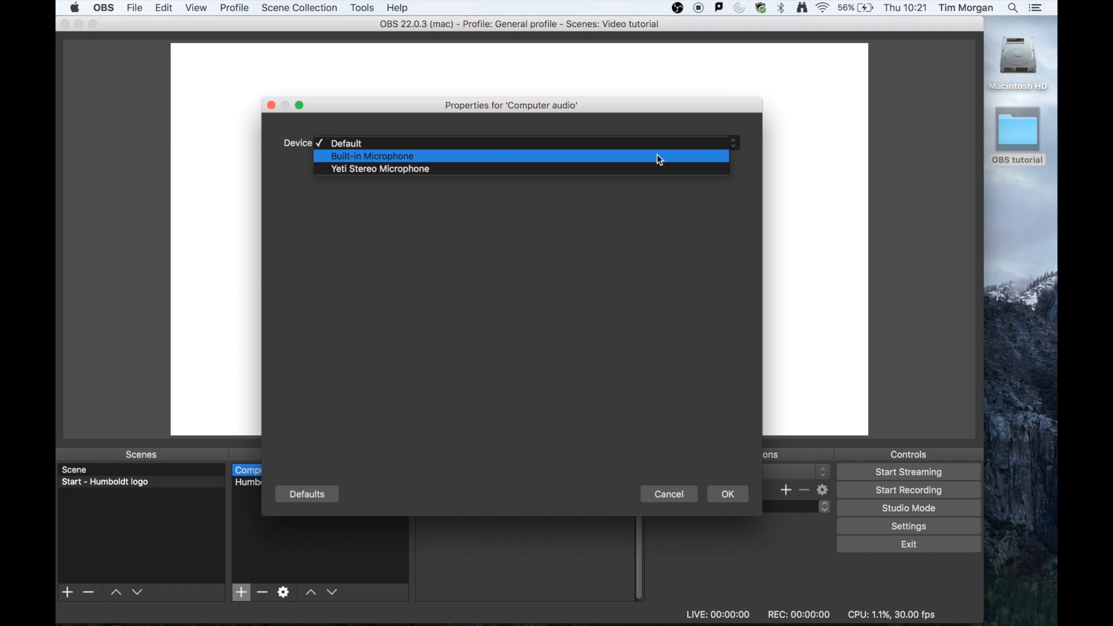
left_click(657, 156)
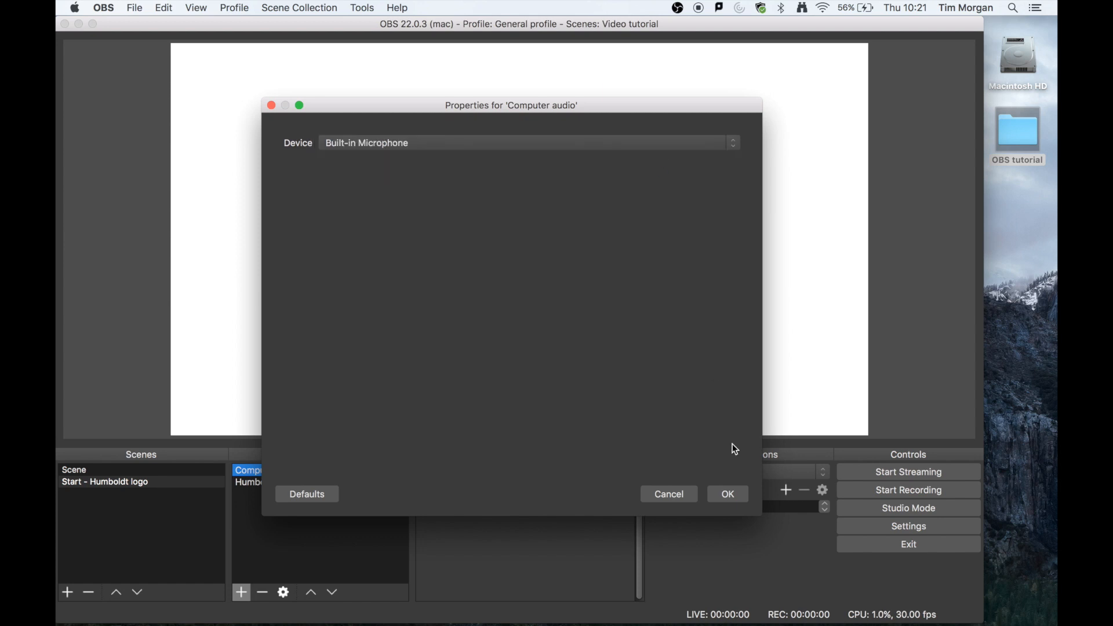
left_click(723, 497)
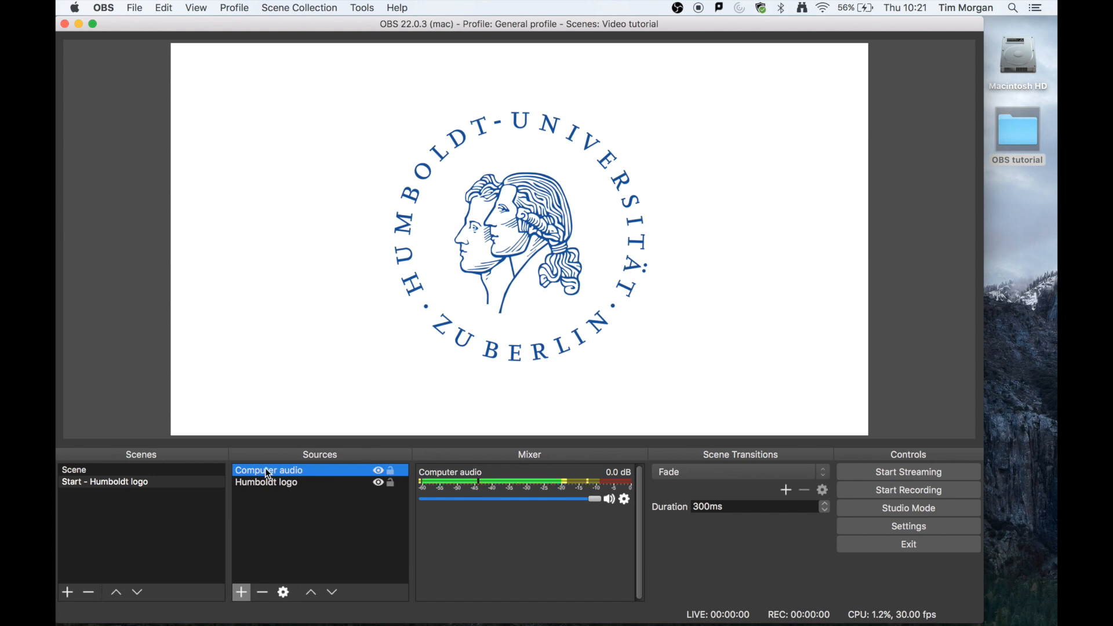
left_click(143, 482)
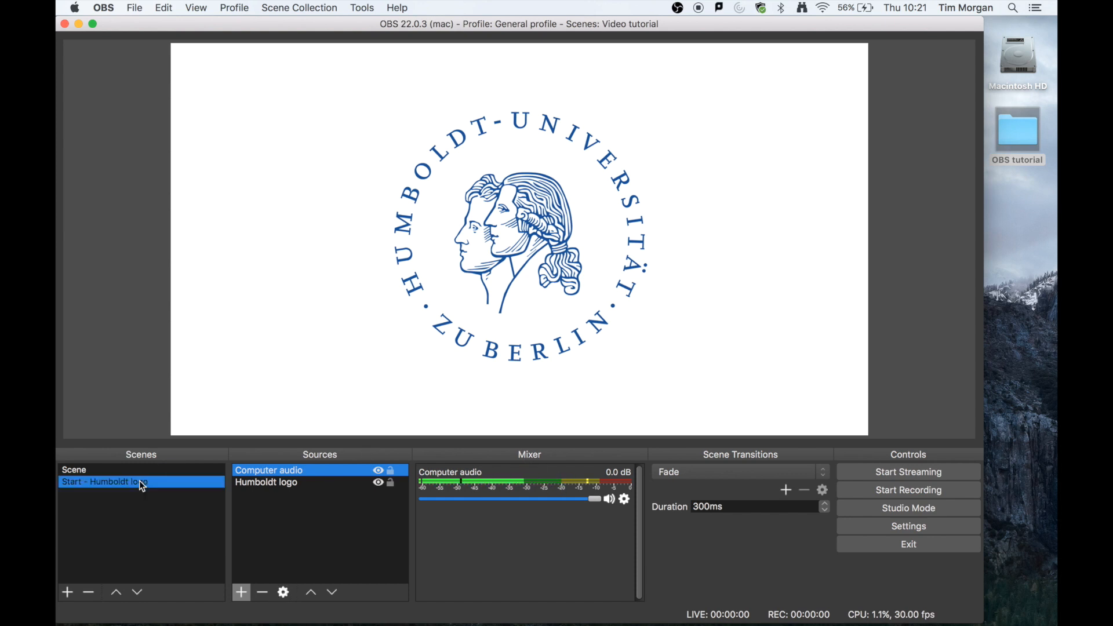
left_click(293, 483)
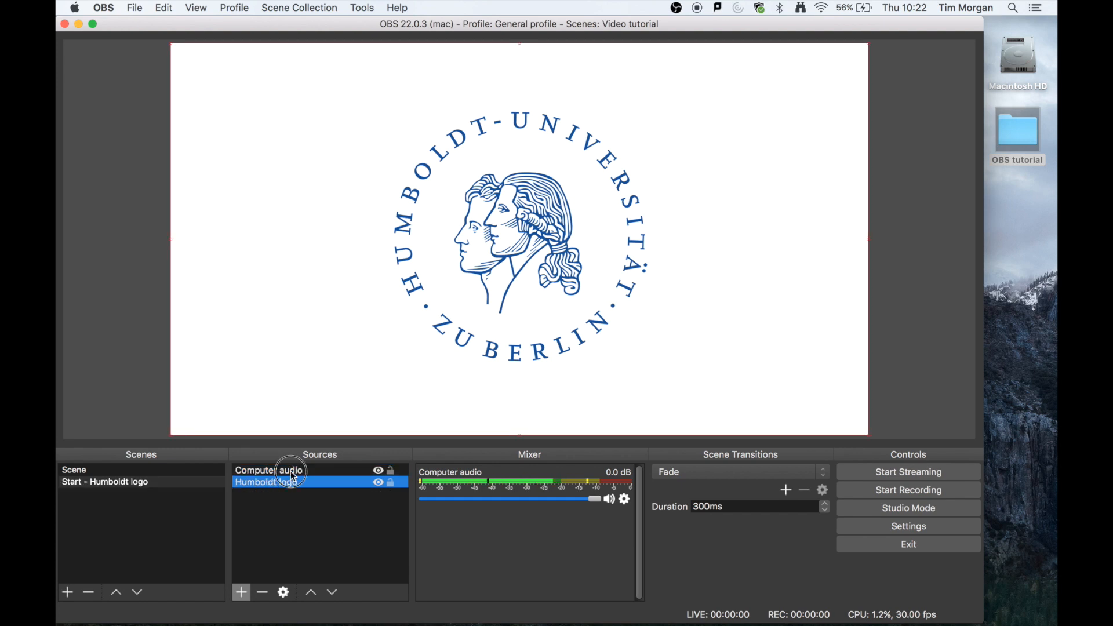
left_click(291, 471)
left_click(172, 486)
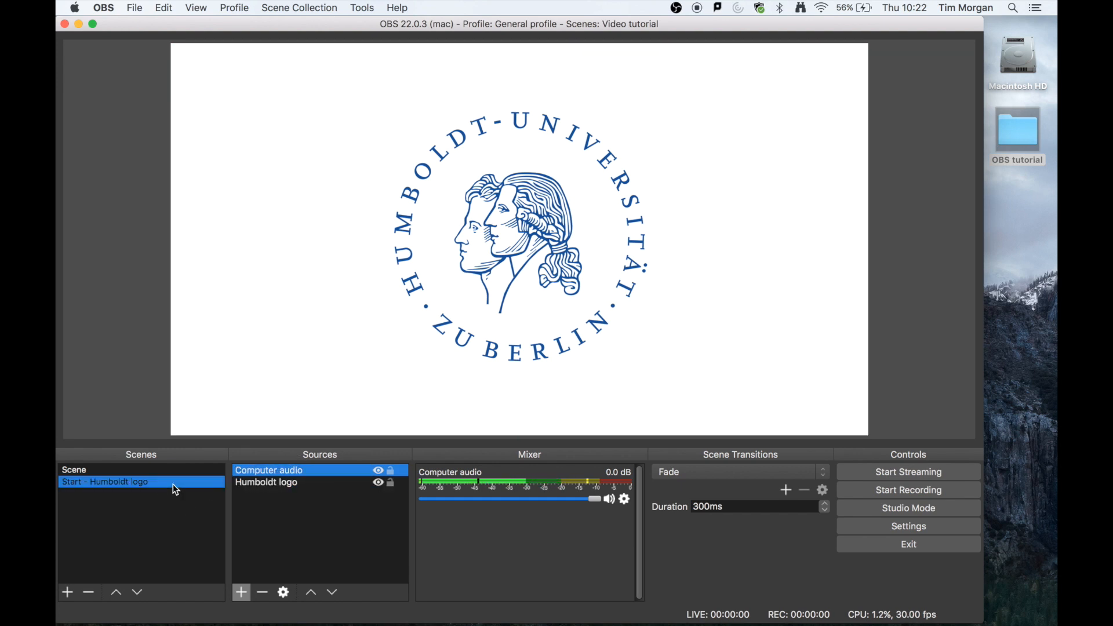
Add a new scene named "Webcam with titlebar" to the collection.
left_click(67, 592)
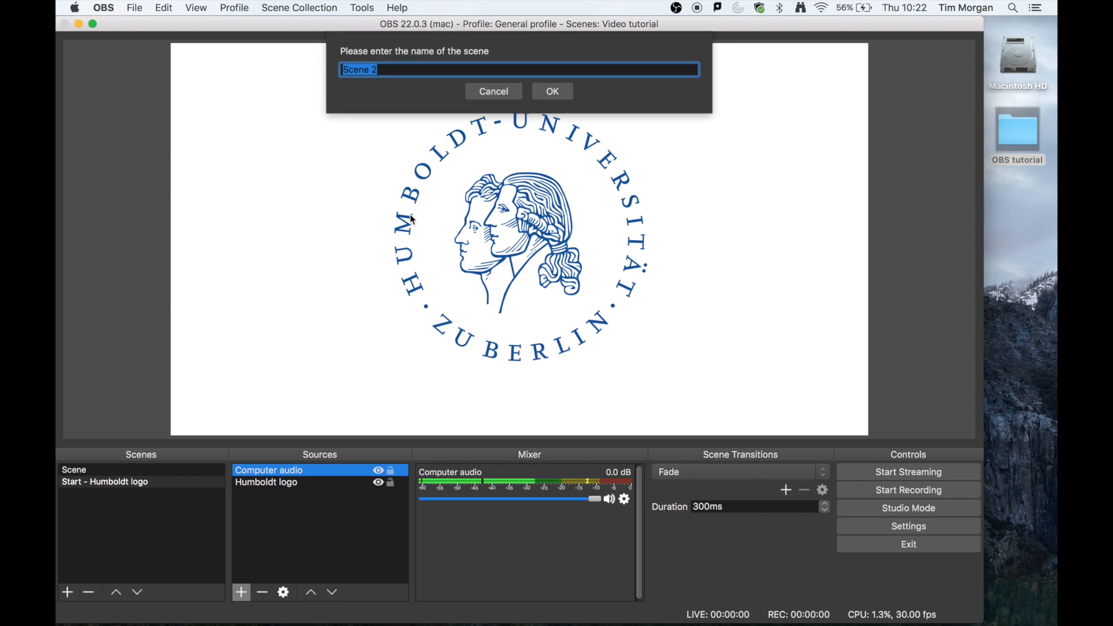
type("Webcam with titlebar")
left_click(552, 91)
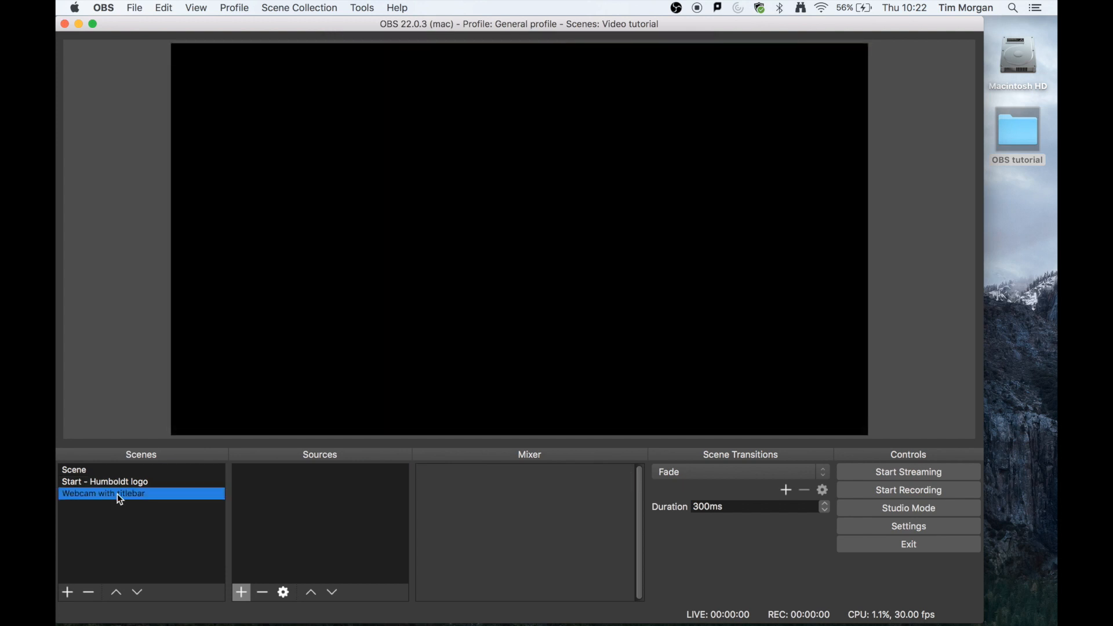
left_click(264, 503)
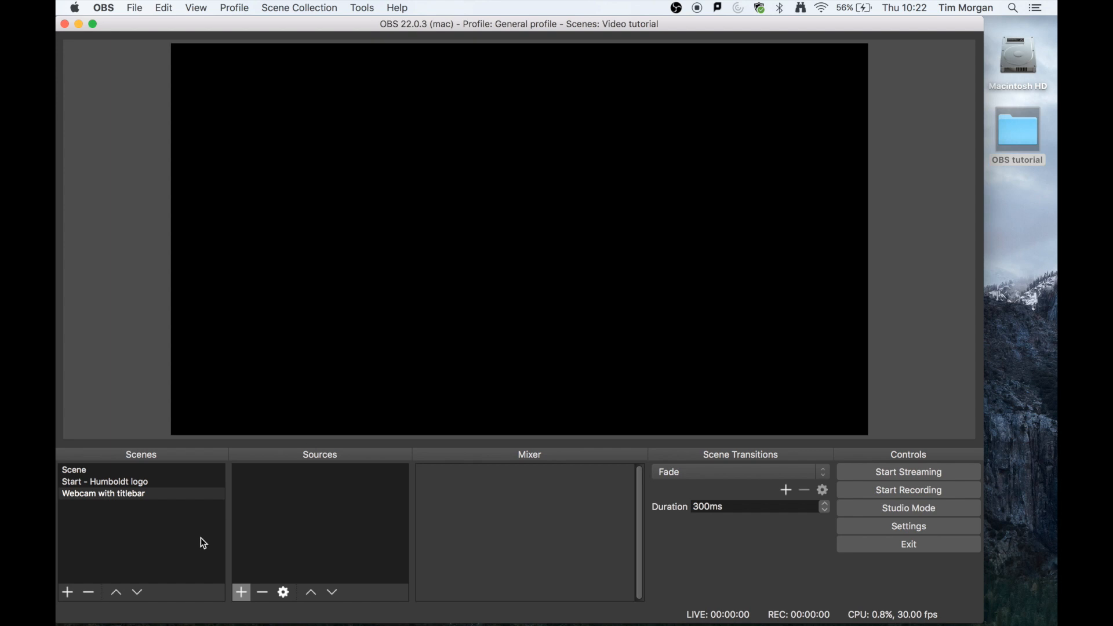
Add a Video Capture Device source named "Webcam" to the Webcam with titlebar scene, with FaceTime HD Camera as its device.
left_click(242, 593)
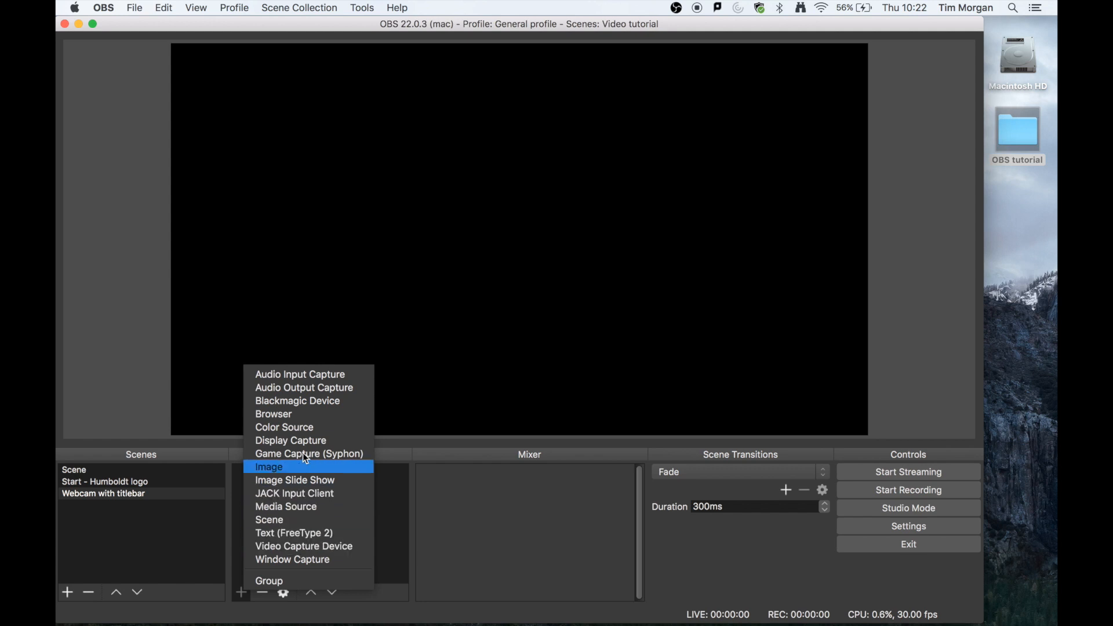
left_click(308, 549)
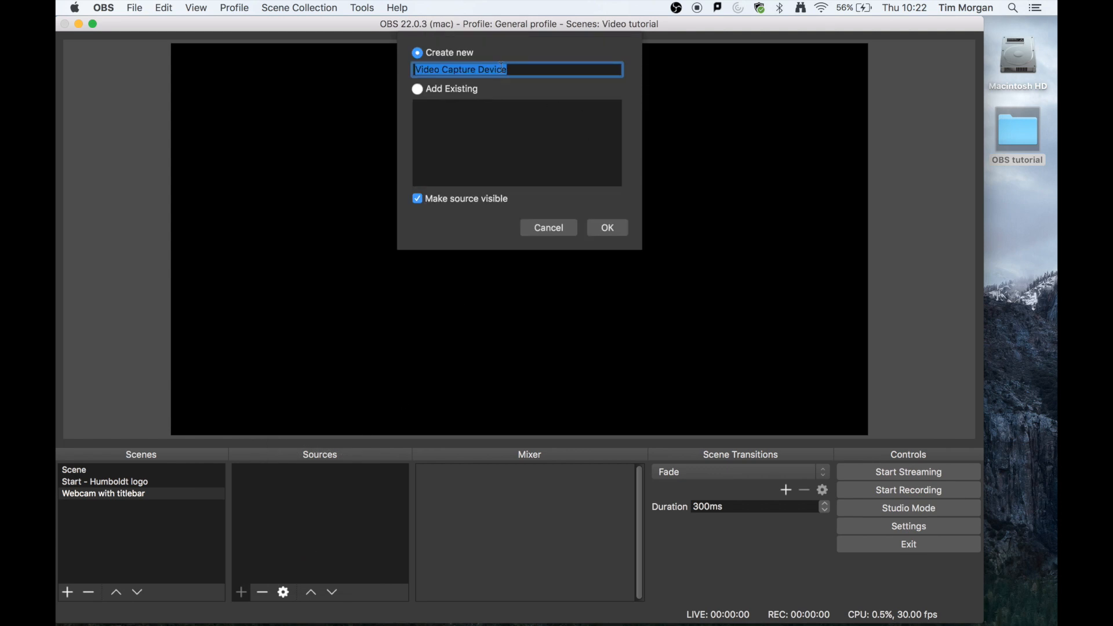
type("Webcam")
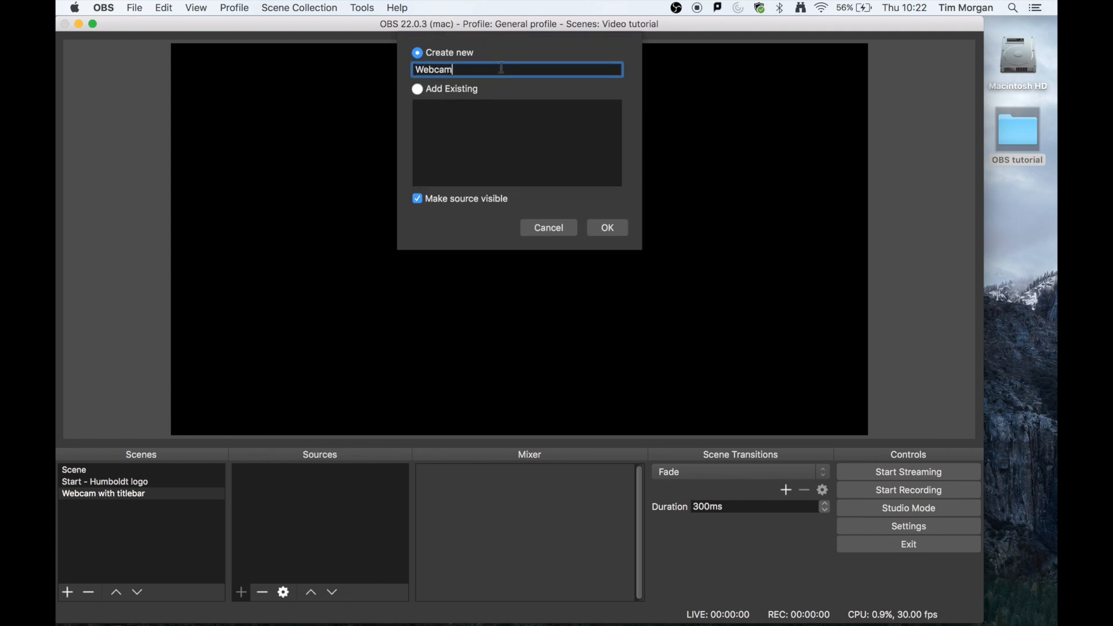
left_click(612, 231)
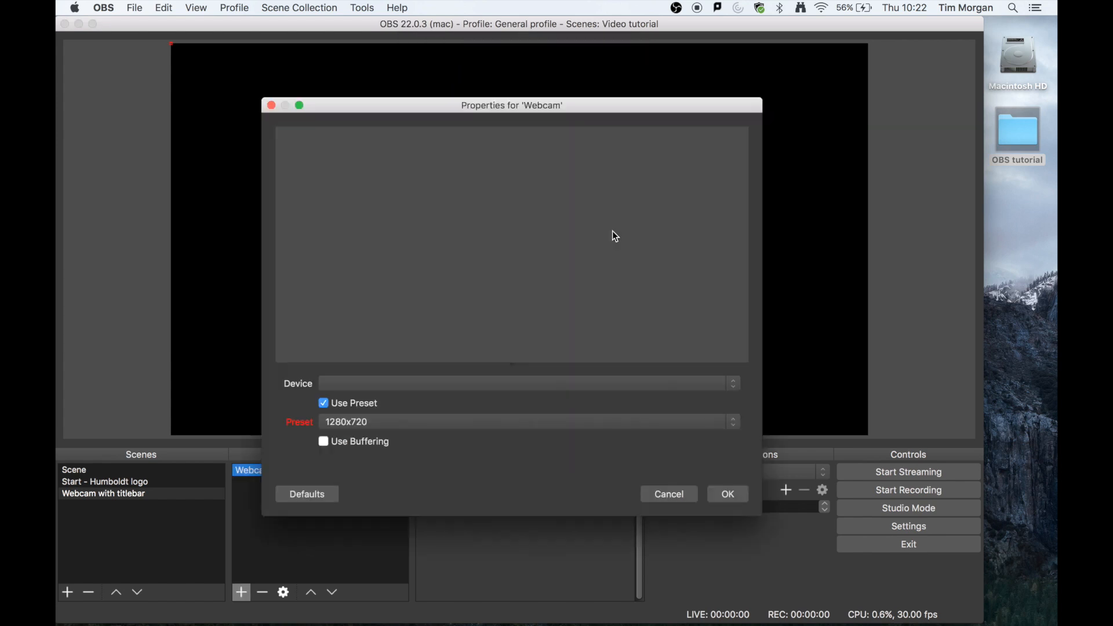
left_click(463, 384)
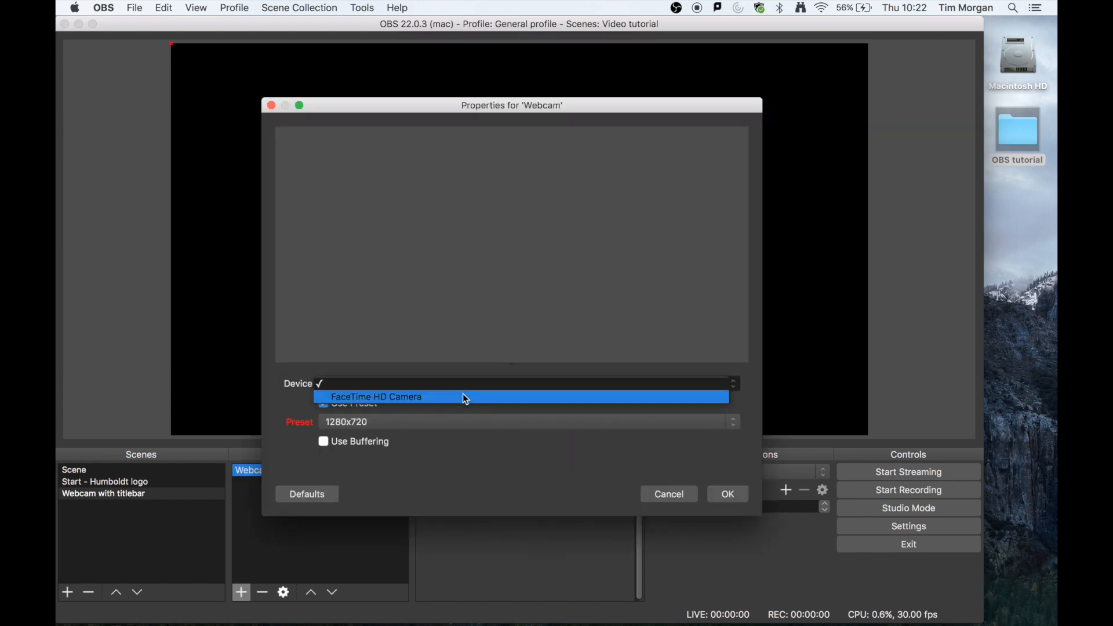
left_click(466, 398)
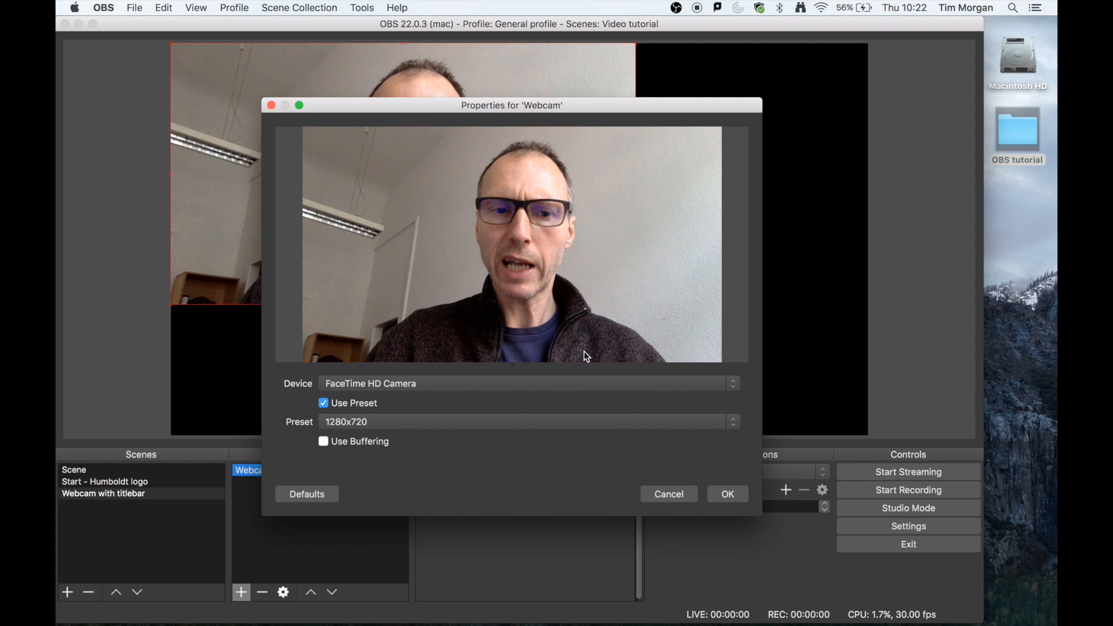
Check the webcam's device and preset choices, keep FaceTime HD Camera at 1280x720, and confirm the source properties.
left_click(588, 383)
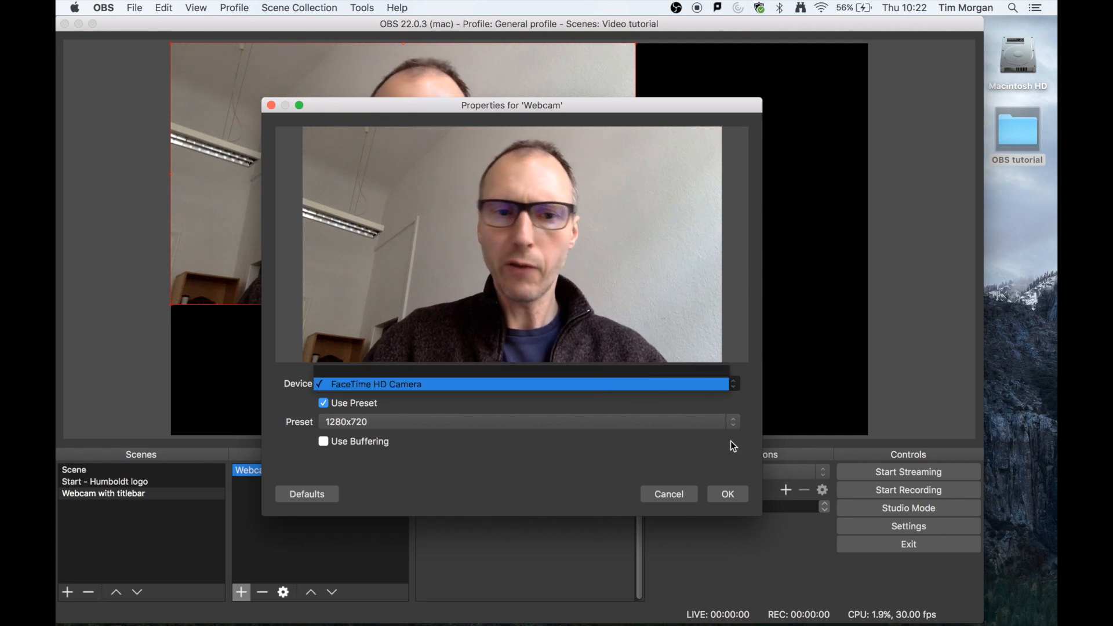
left_click(695, 463)
left_click(640, 421)
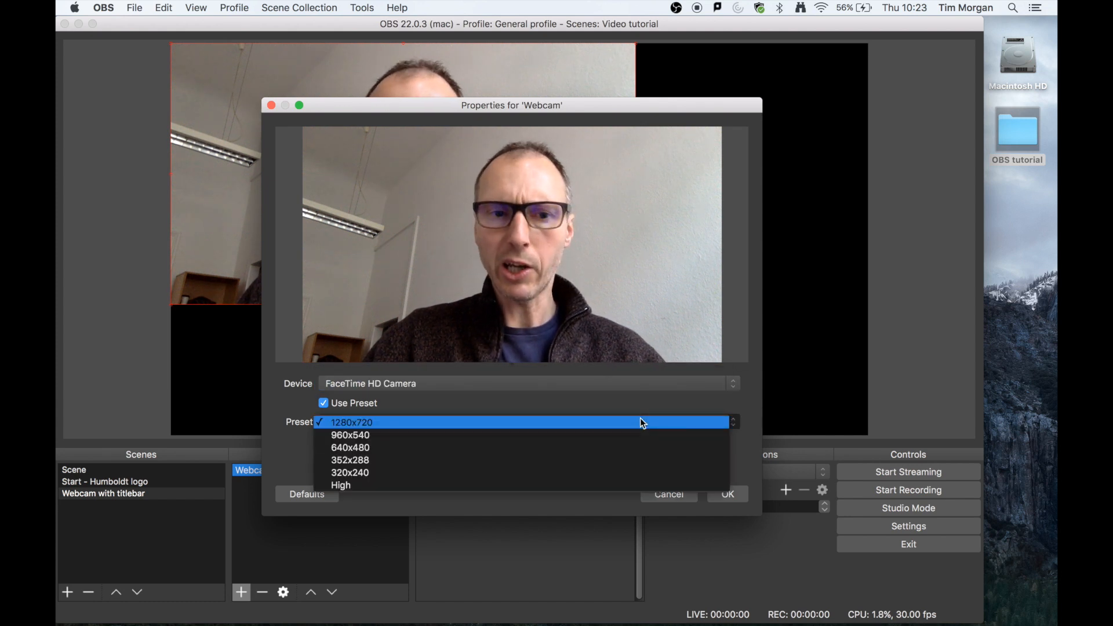
left_click(736, 398)
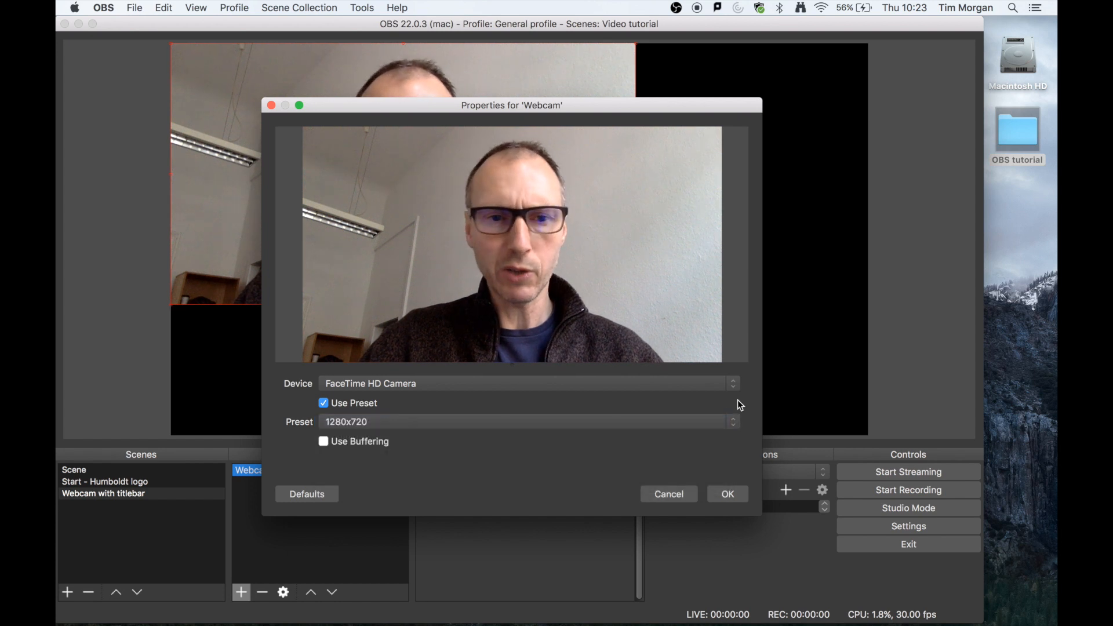
left_click(726, 493)
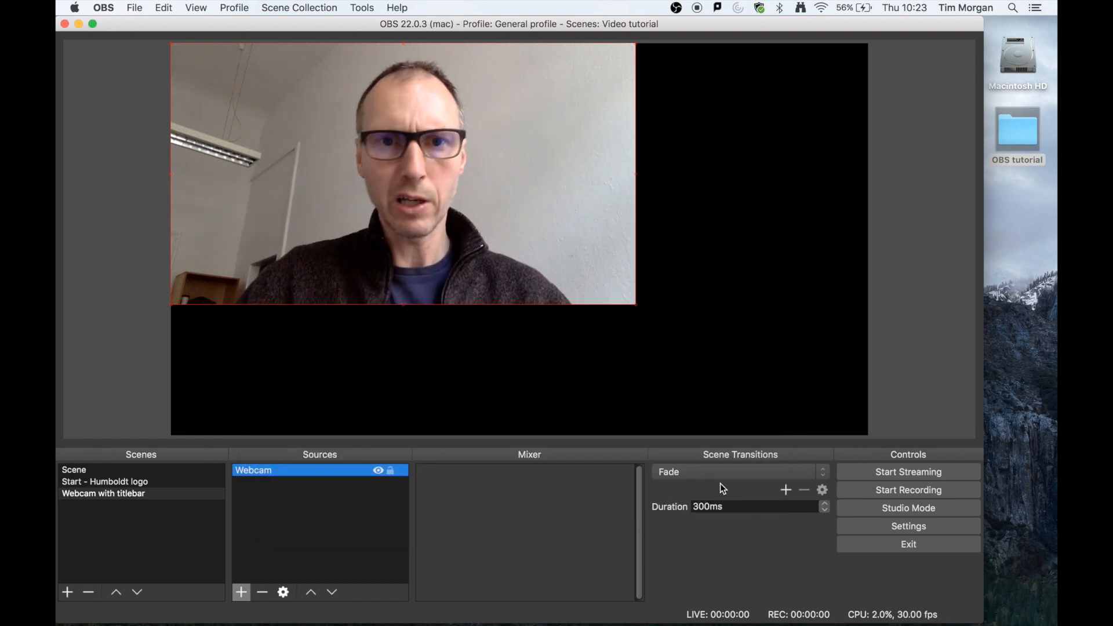
Scale the webcam image up to fill the whole canvas and expand the program window to full screen.
left_click_drag(637, 305, 868, 435)
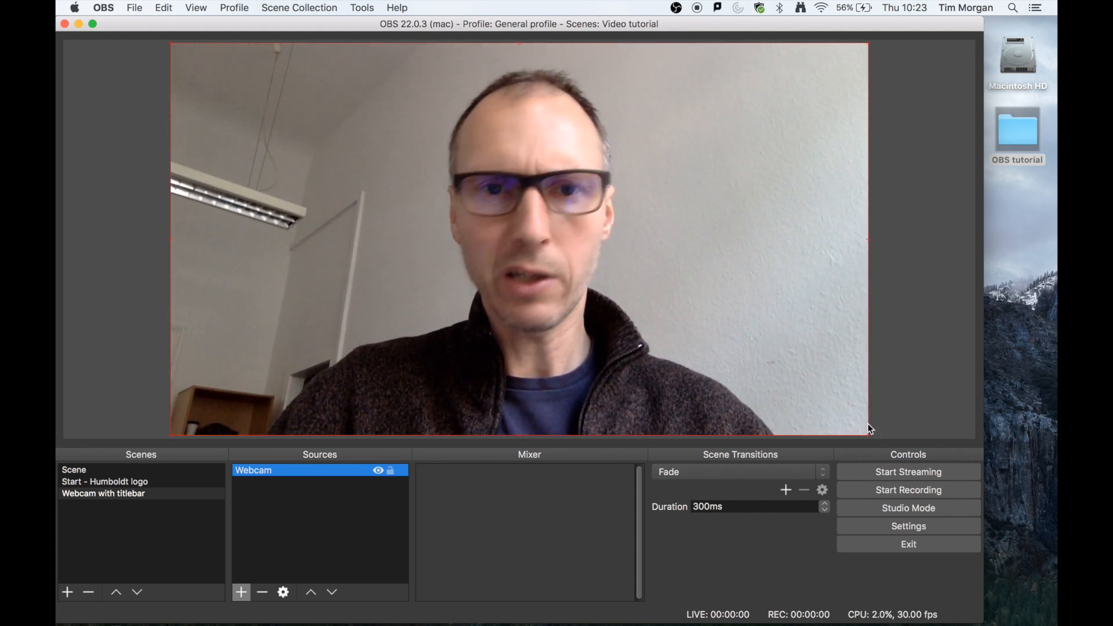
left_click(93, 24)
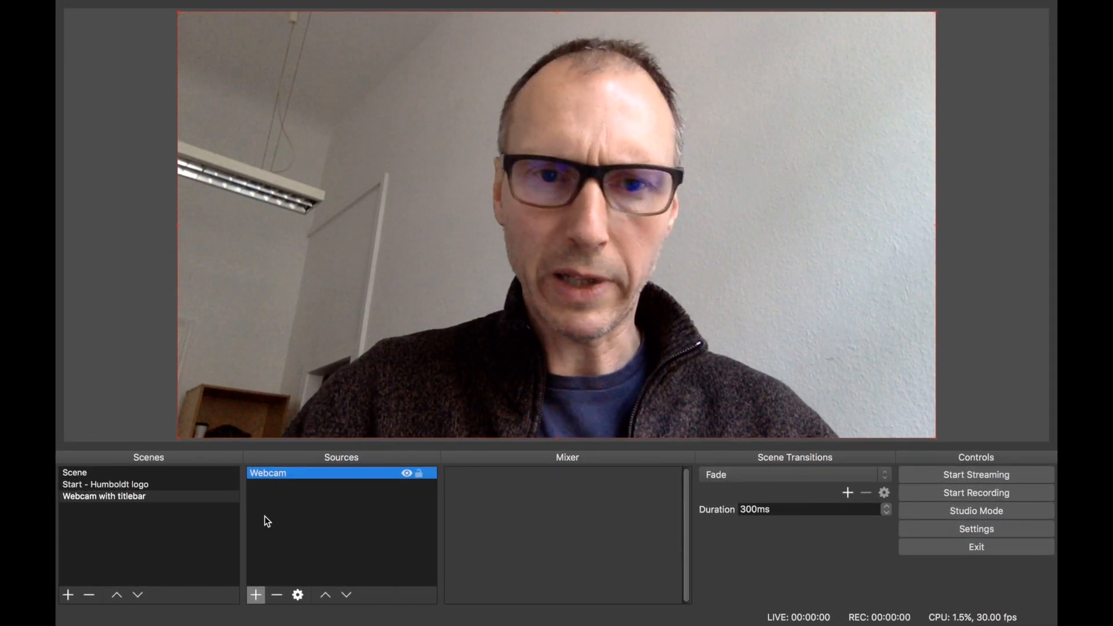
Add the existing Audio Input Capture source "Computer audio" to the Webcam with titlebar scene.
left_click(255, 595)
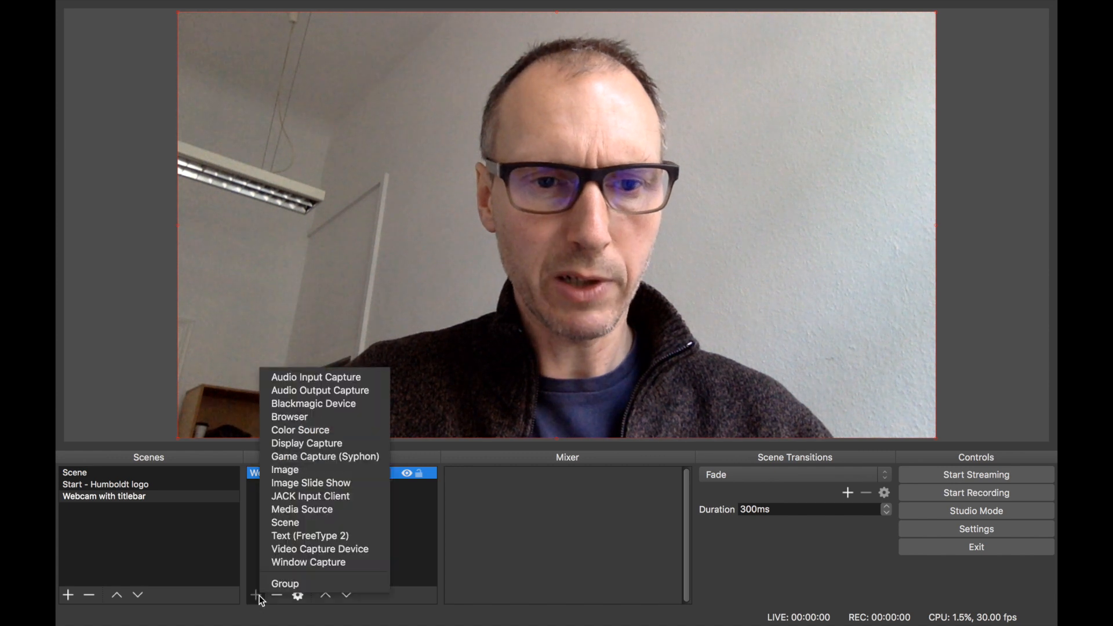
left_click(309, 376)
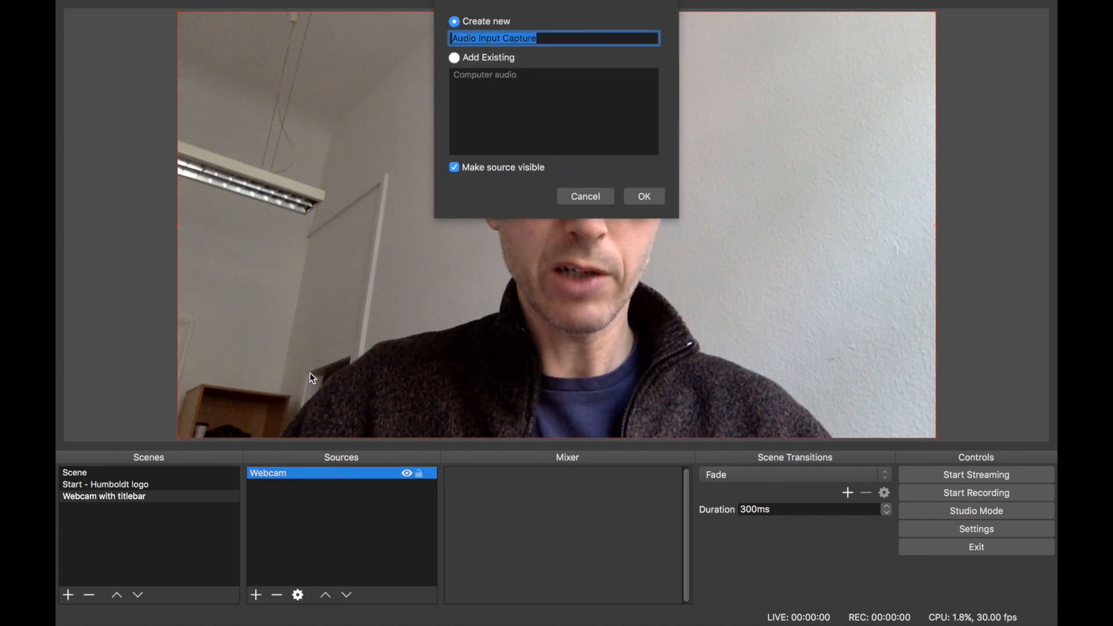
left_click(455, 58)
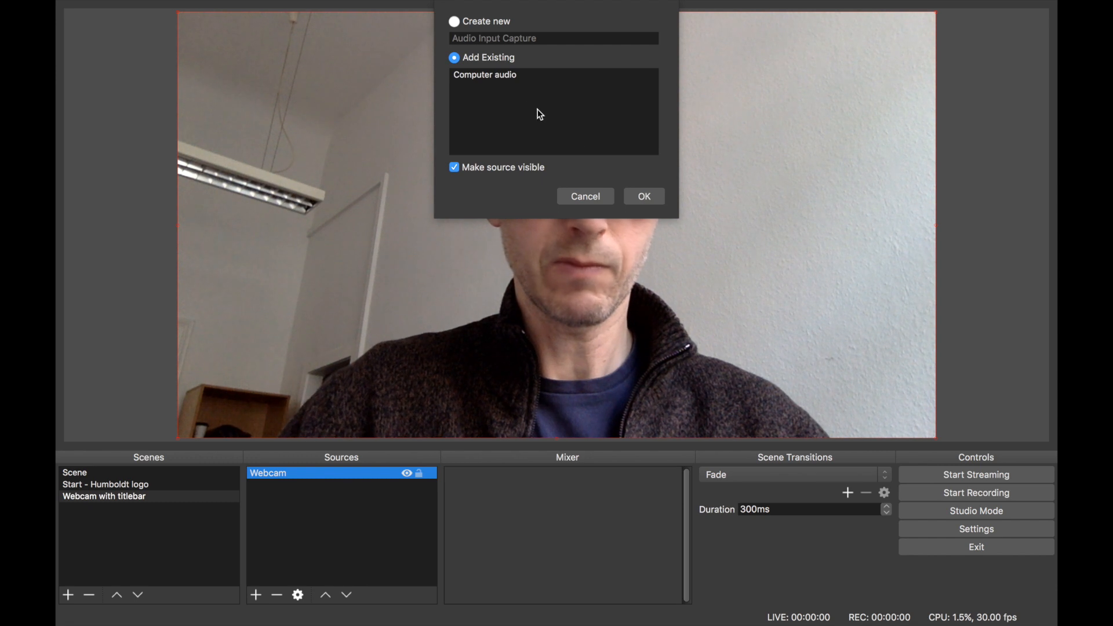
left_click(505, 75)
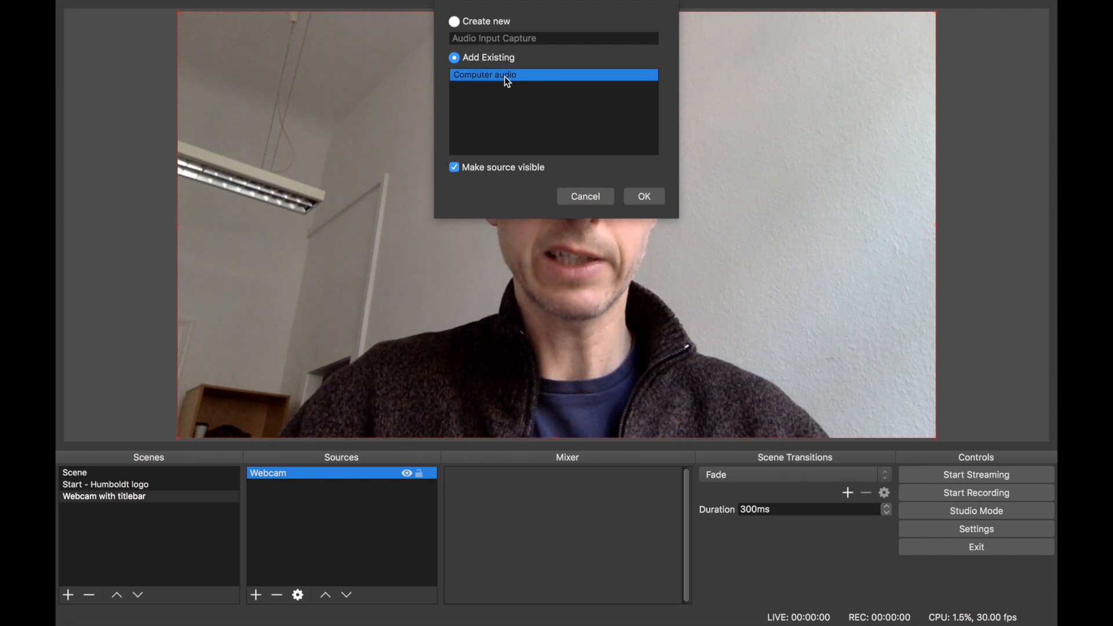
left_click(643, 197)
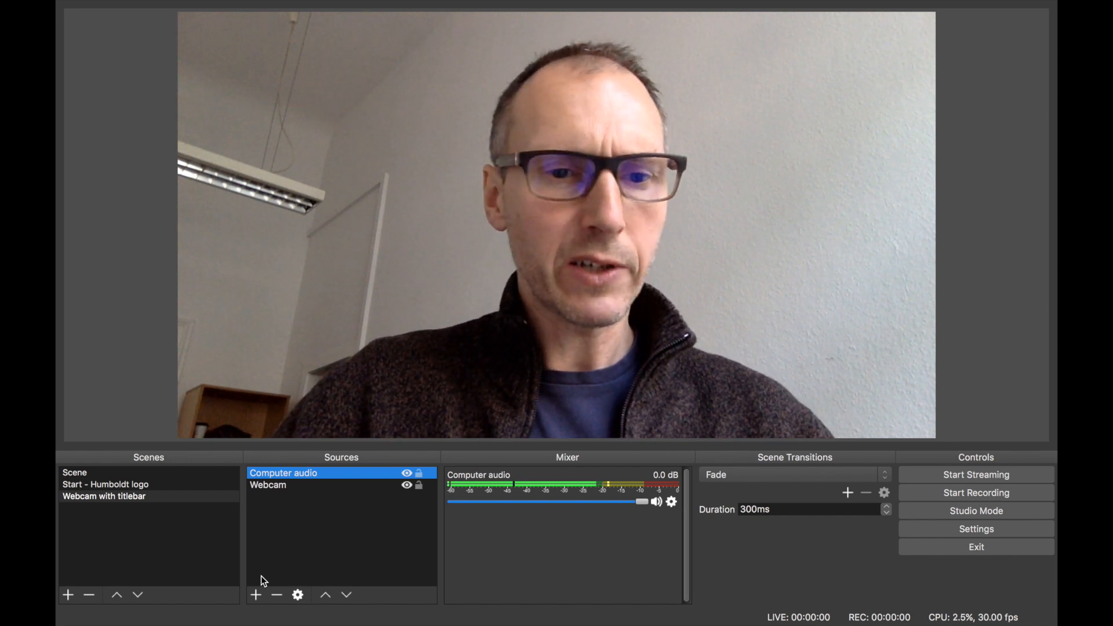
Add a Text (FreeType 2) source named "Name" to the Webcam with titlebar scene.
left_click(256, 596)
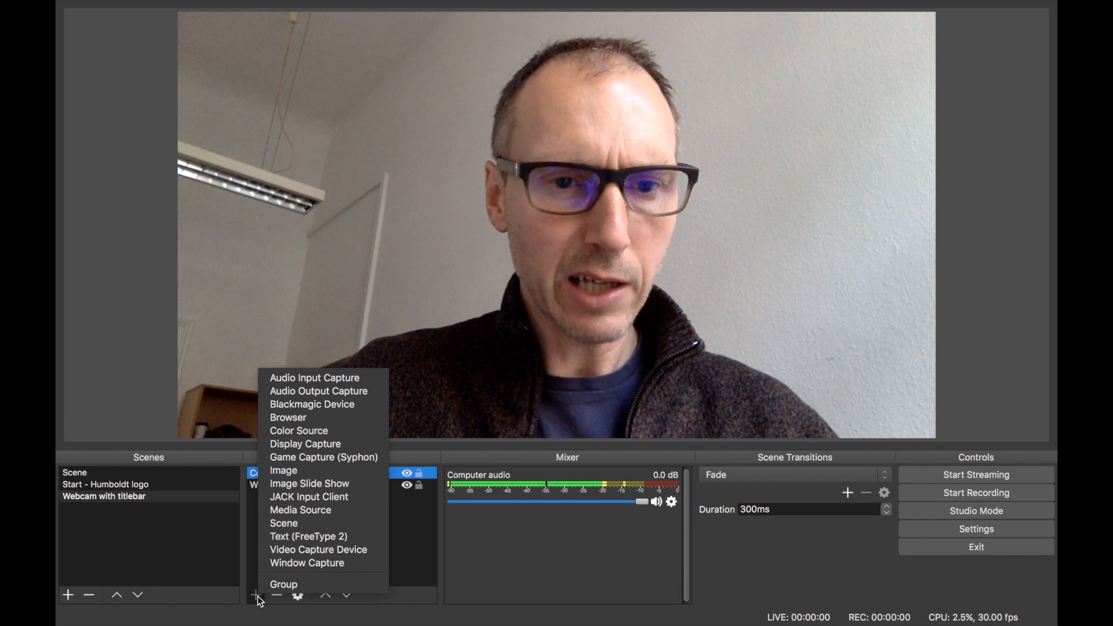
left_click(310, 536)
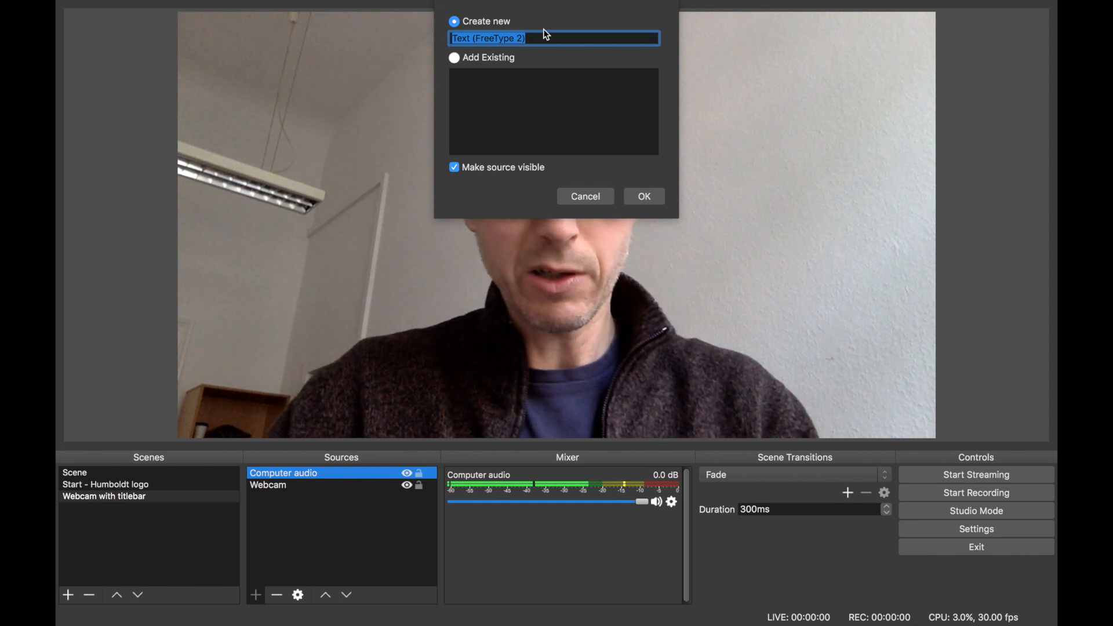
type("Tam")
key("BackSpace")
key("BackSpace")
key("BackSpace")
type("Name")
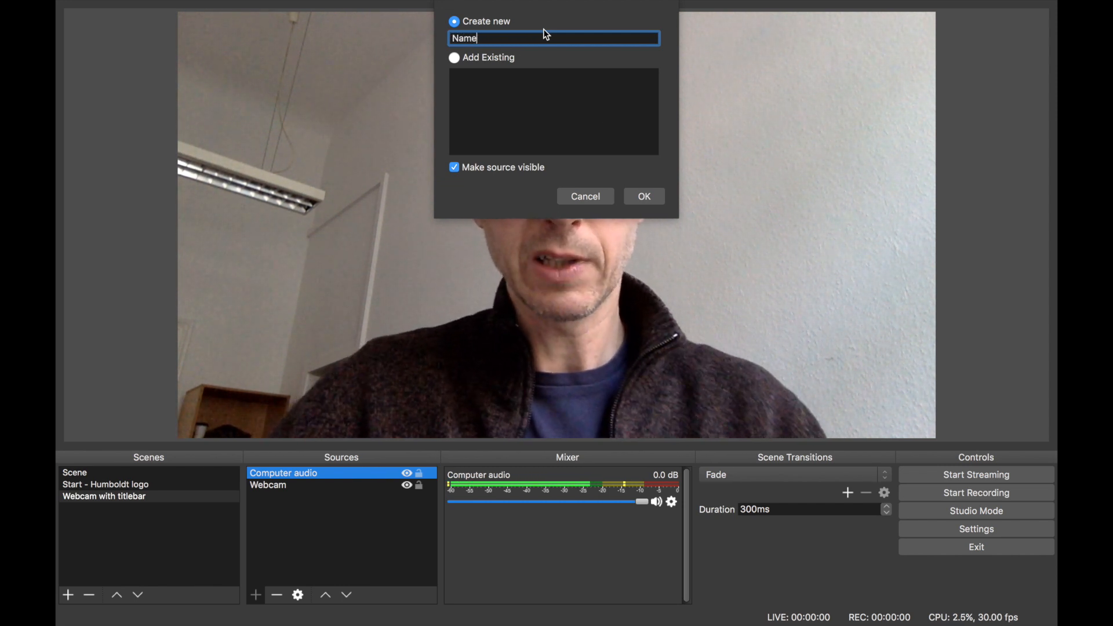
left_click(643, 196)
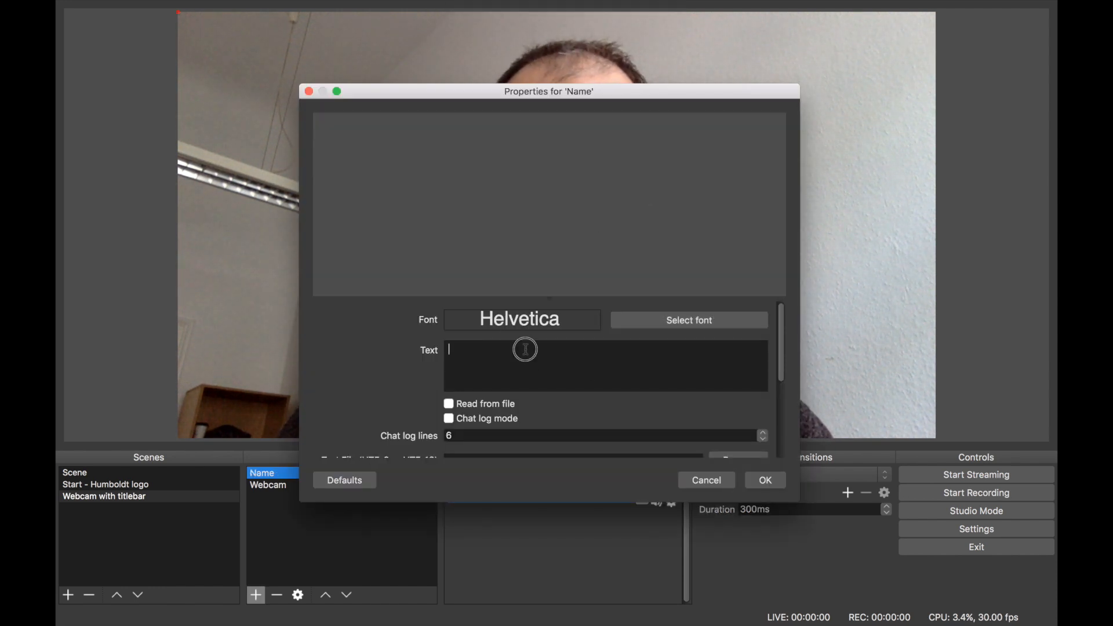
Set the Name source's text to "Add name here" in Helvetica Regular size 55 and place it in the lower-left area of the webcam image.
type("Add ")
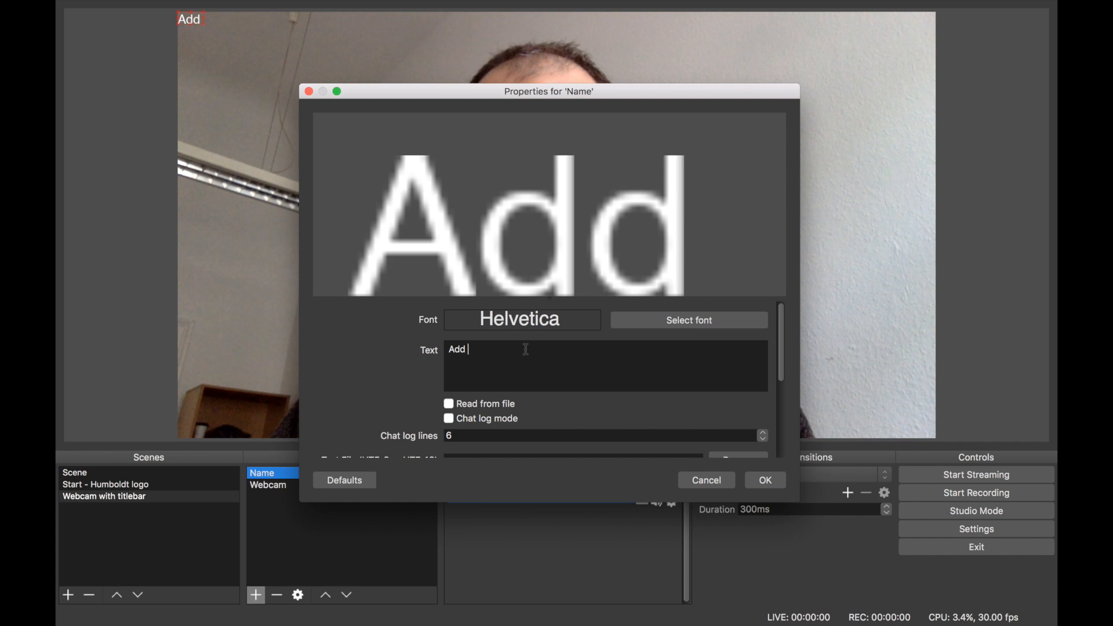
type("name here")
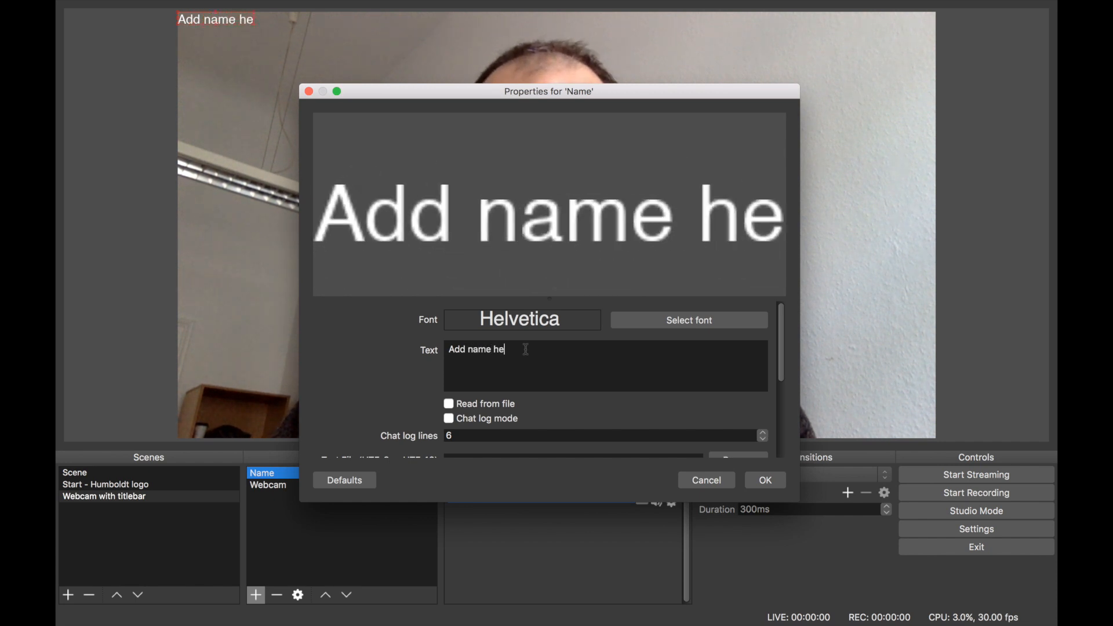
left_click(675, 318)
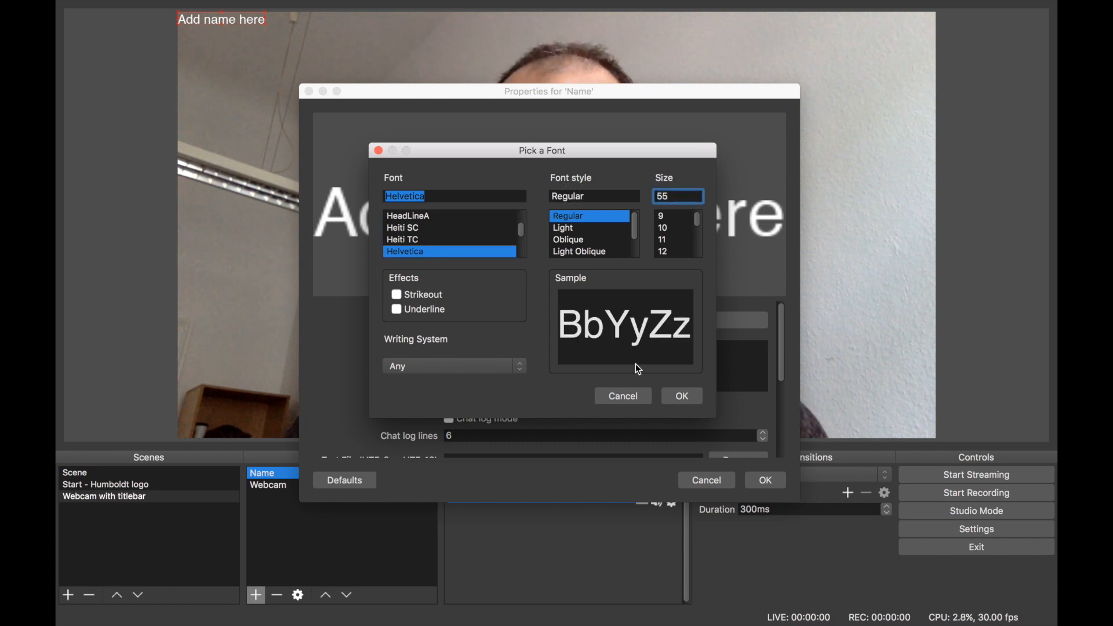
left_click(681, 397)
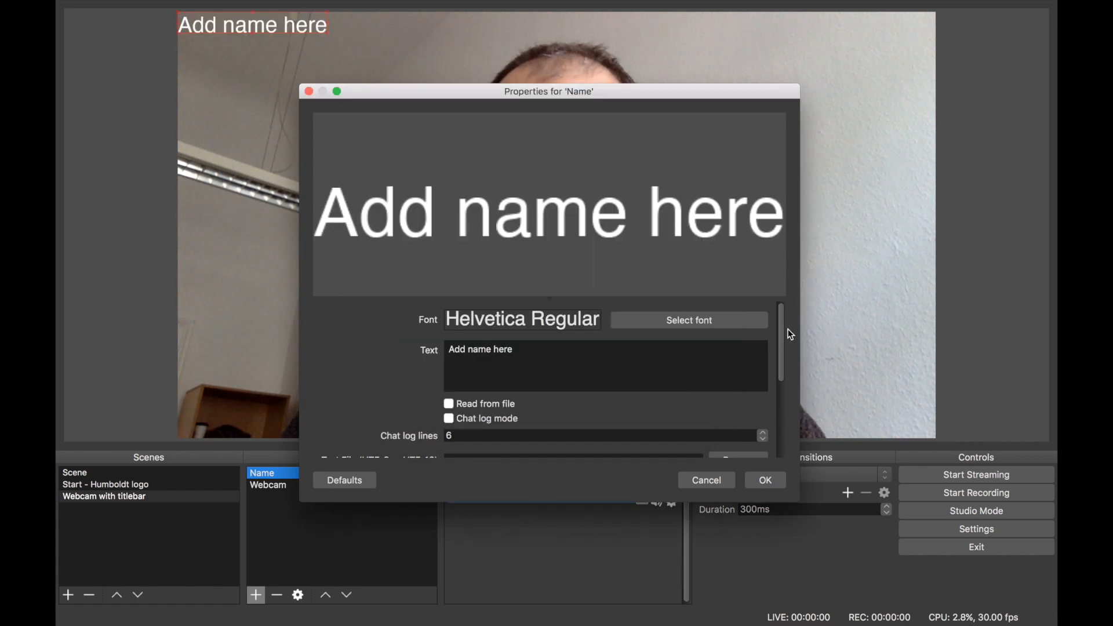
mouse_move(782, 345)
left_mouse_down()
mouse_move(787, 416)
mouse_move(780, 339)
left_mouse_up()
left_click(764, 481)
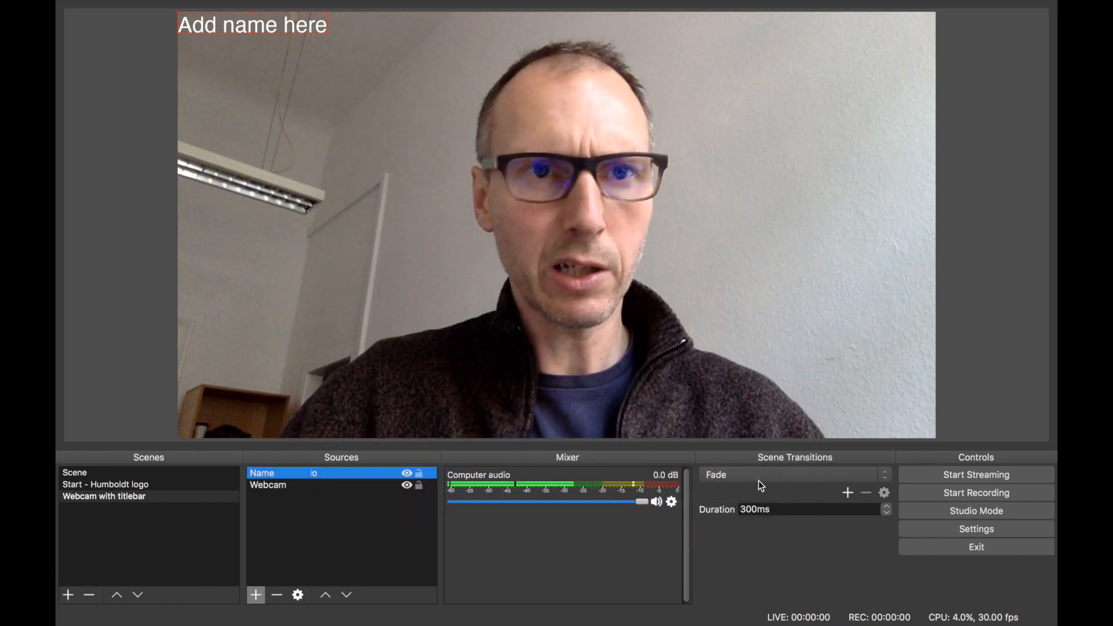
left_click_drag(277, 28, 358, 390)
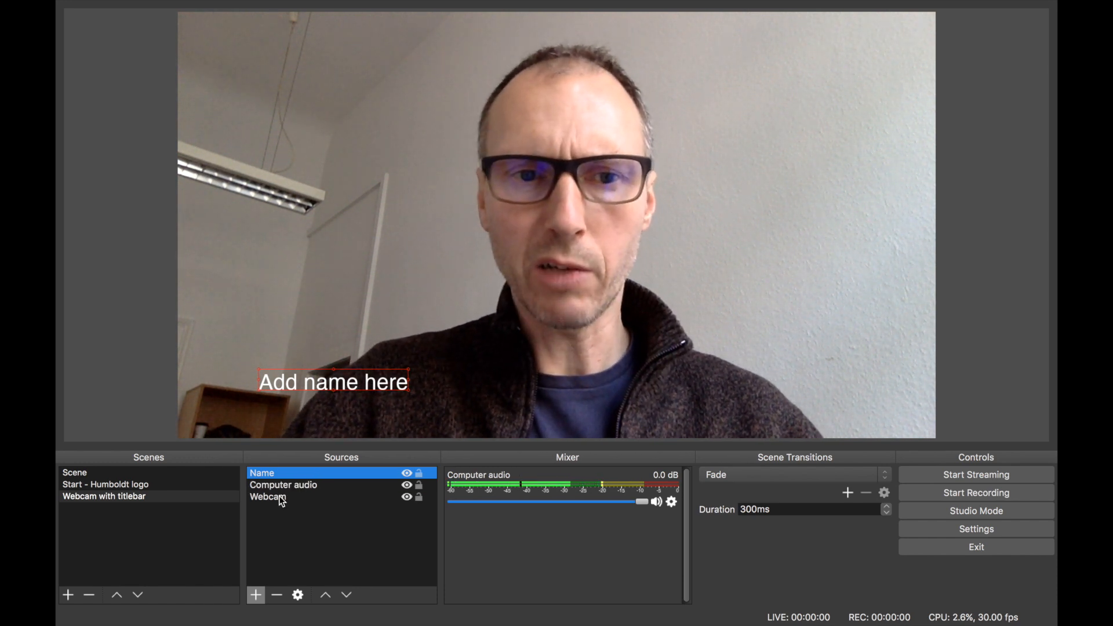
Add a second Text (FreeType 2) source named "Title" to the Webcam with titlebar scene.
left_click(257, 597)
left_click(307, 536)
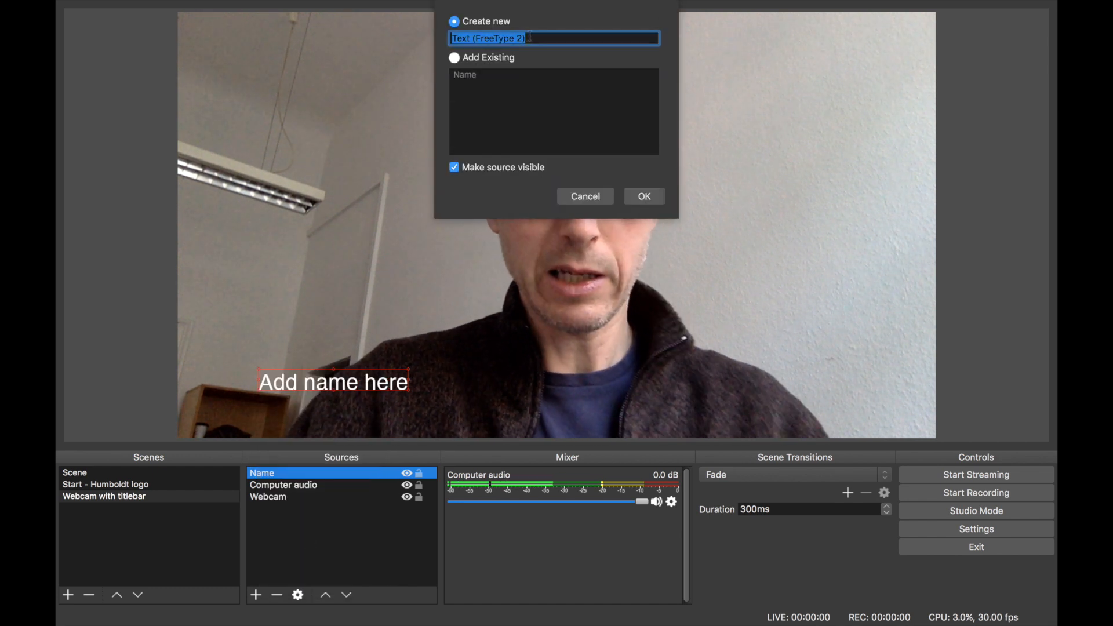
type("Title")
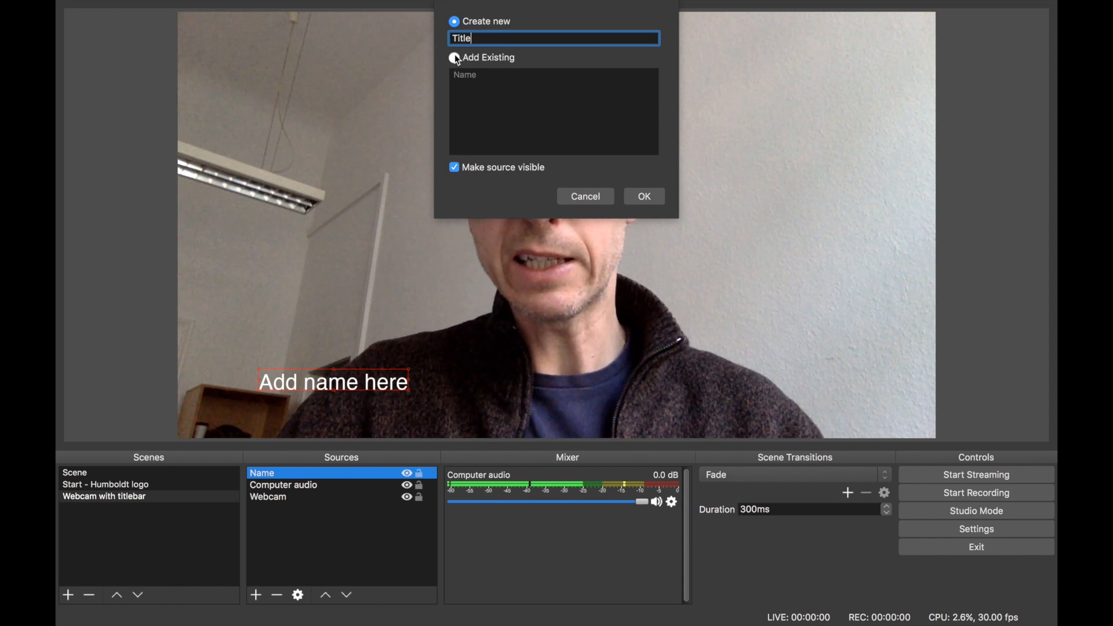
left_click(653, 200)
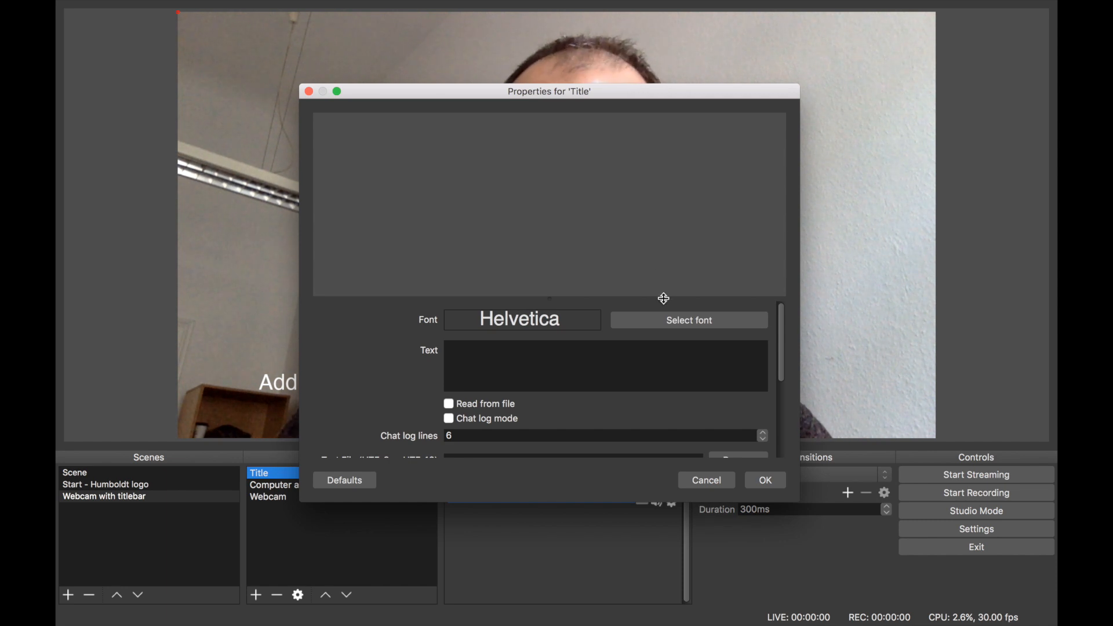
Set the Title source to "Add Title here" in Helvetica Regular size 55 and place it just above the name text.
left_click(664, 322)
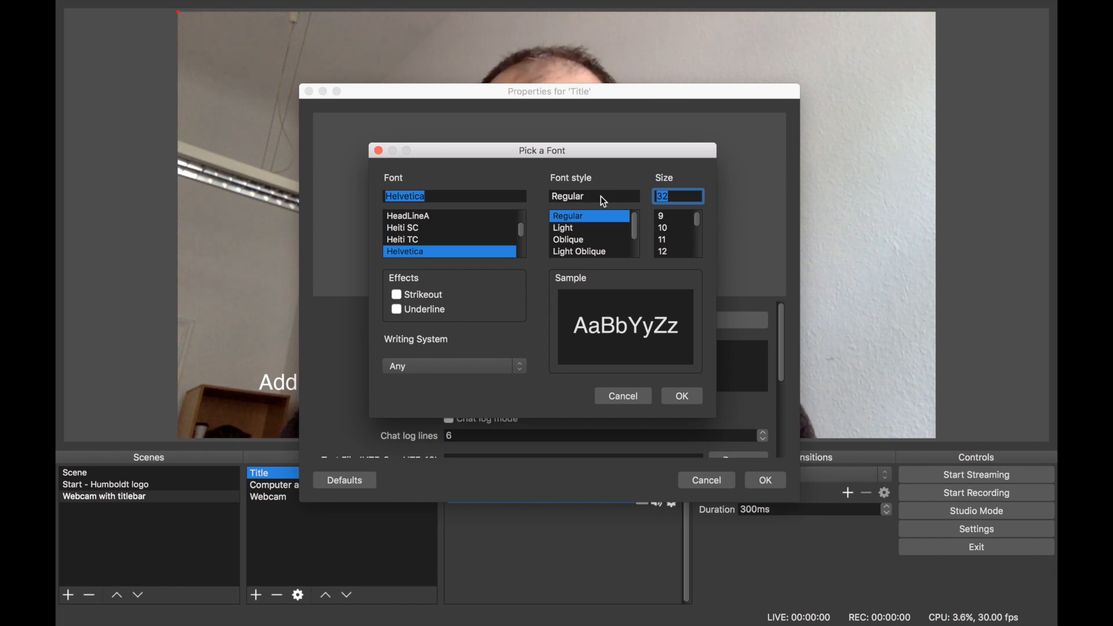
type("55")
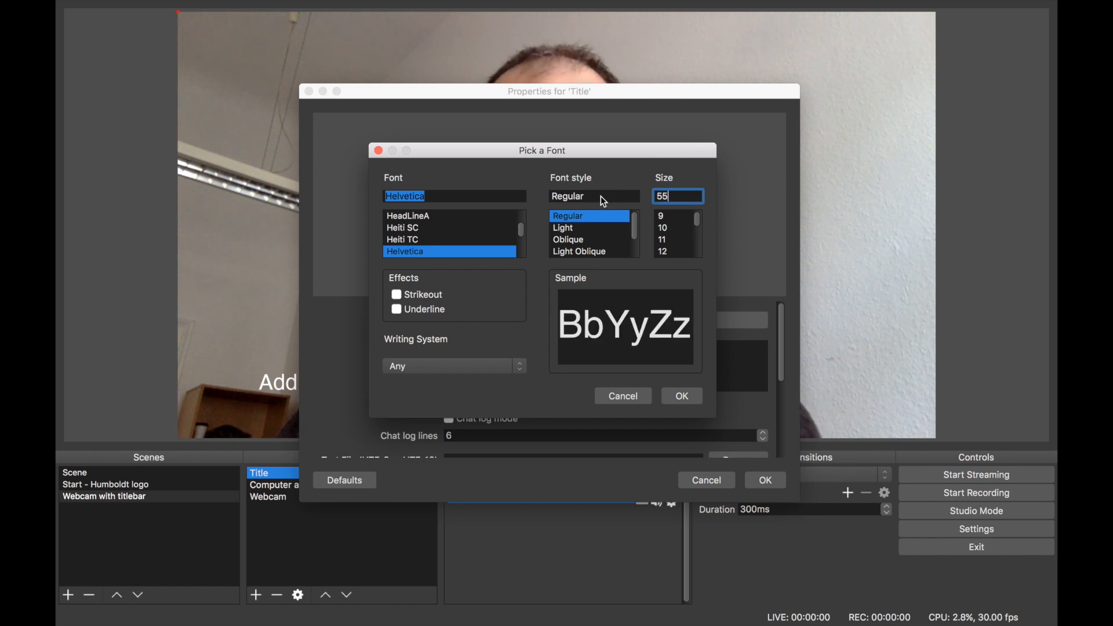
left_click(679, 398)
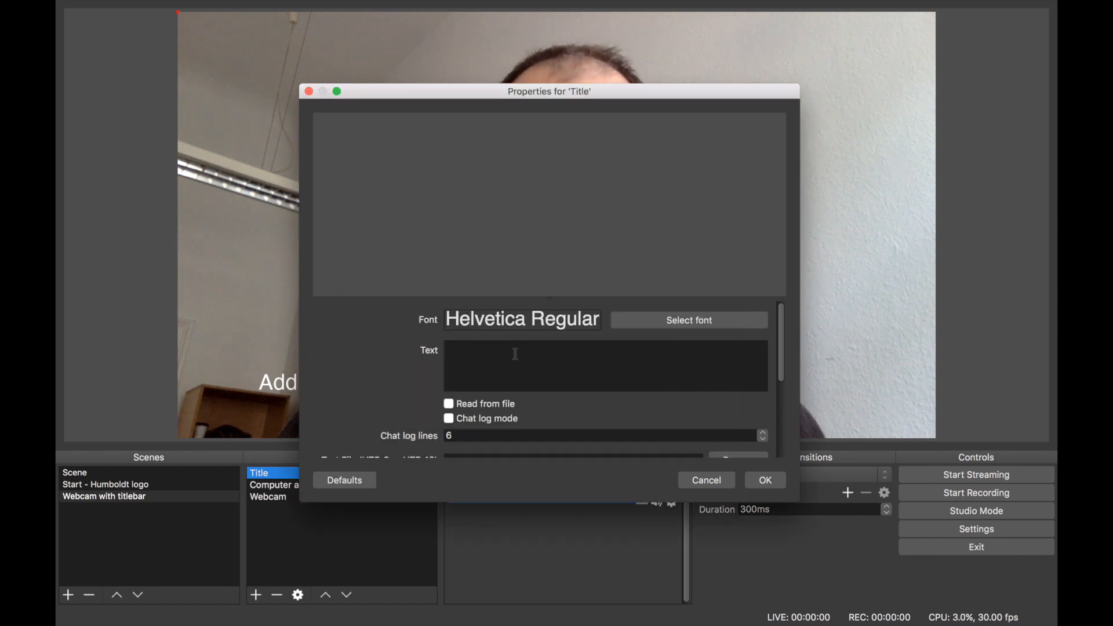
type("Add")
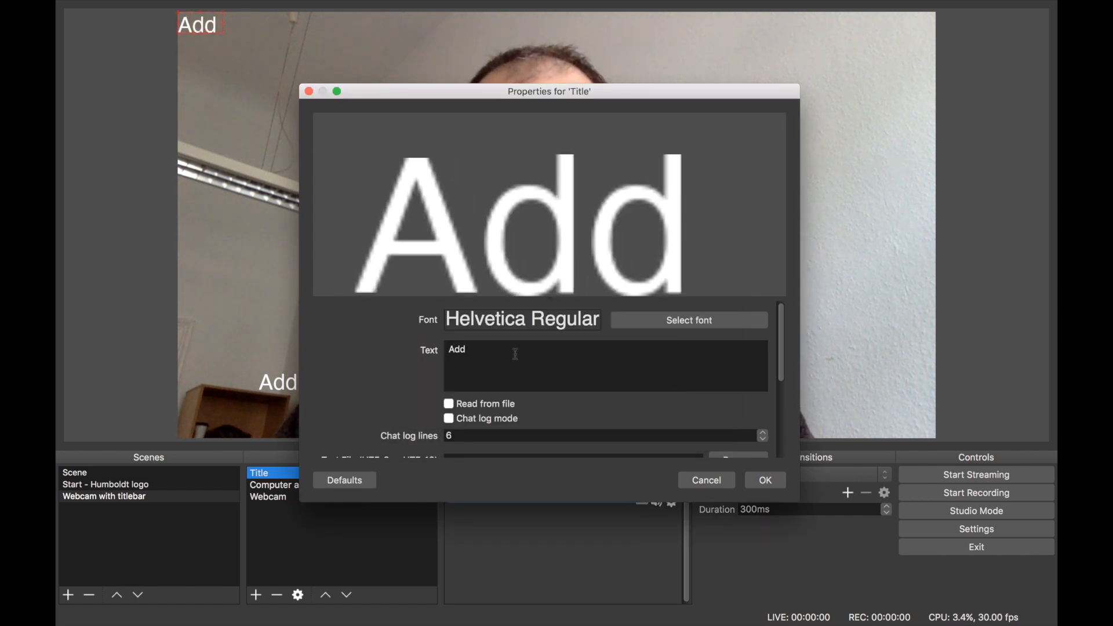
type(" Title here")
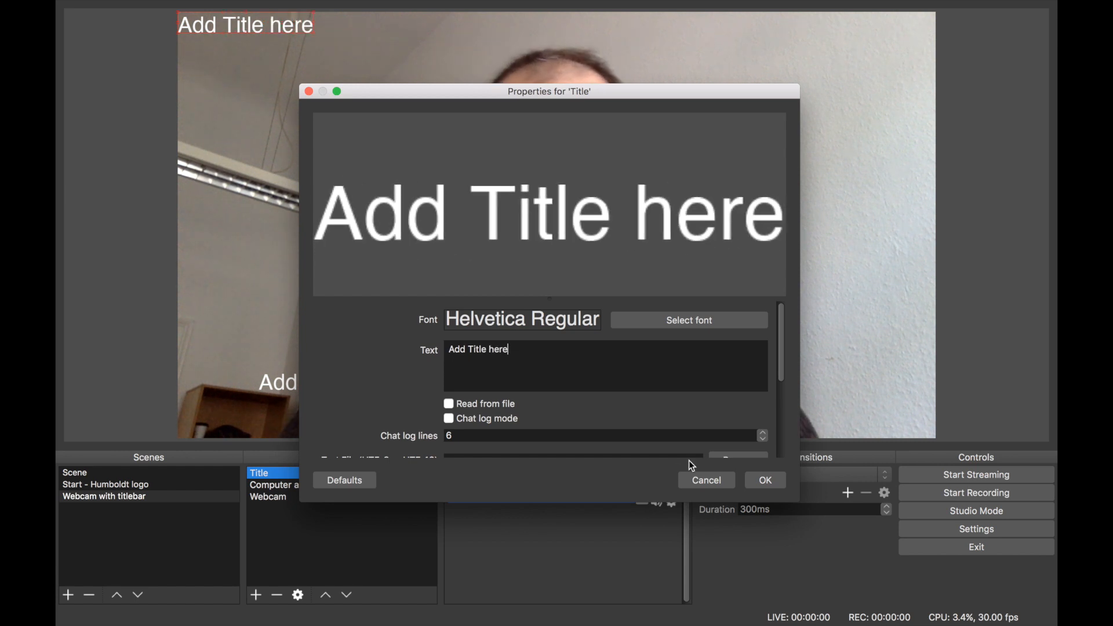
left_click(768, 480)
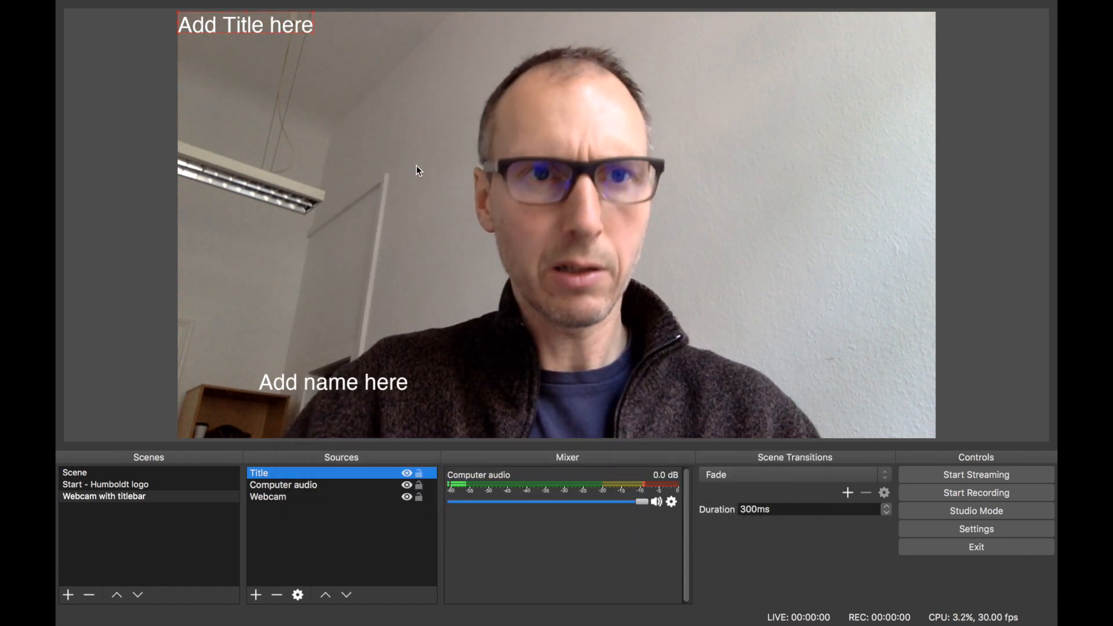
left_click_drag(263, 23, 350, 356)
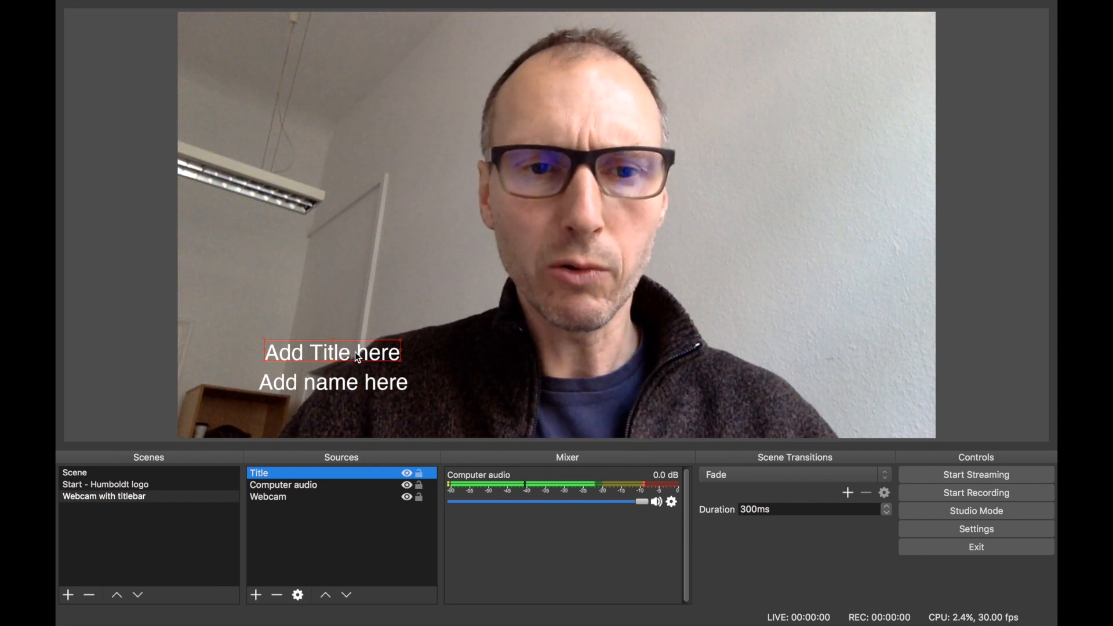
Reduce the Name source's font size to 40.
left_click(350, 377)
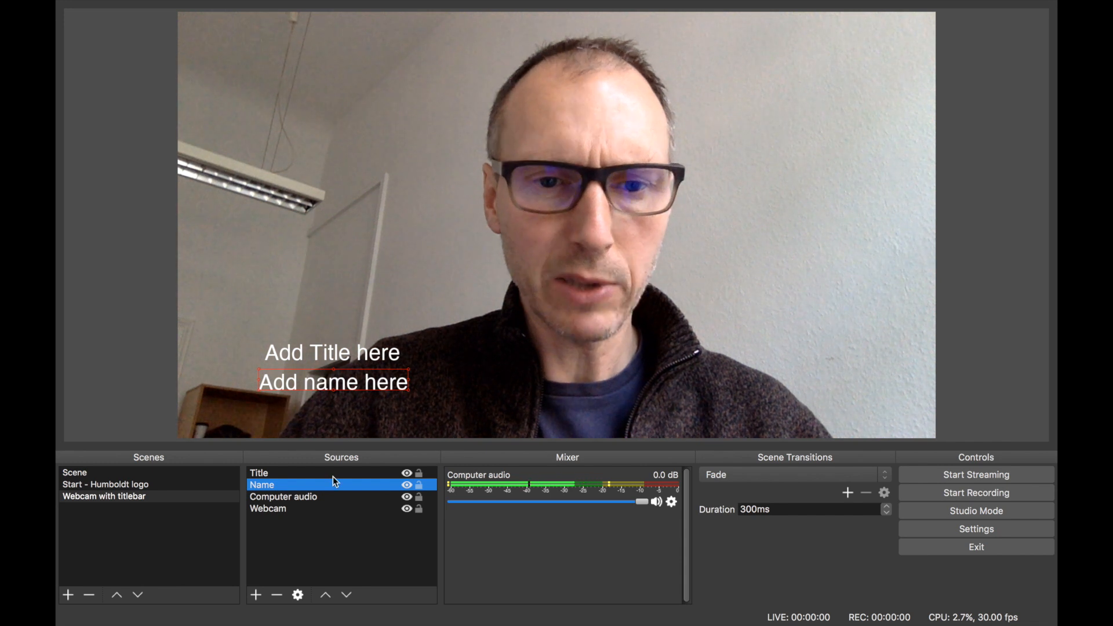
left_click(298, 595)
left_click(720, 322)
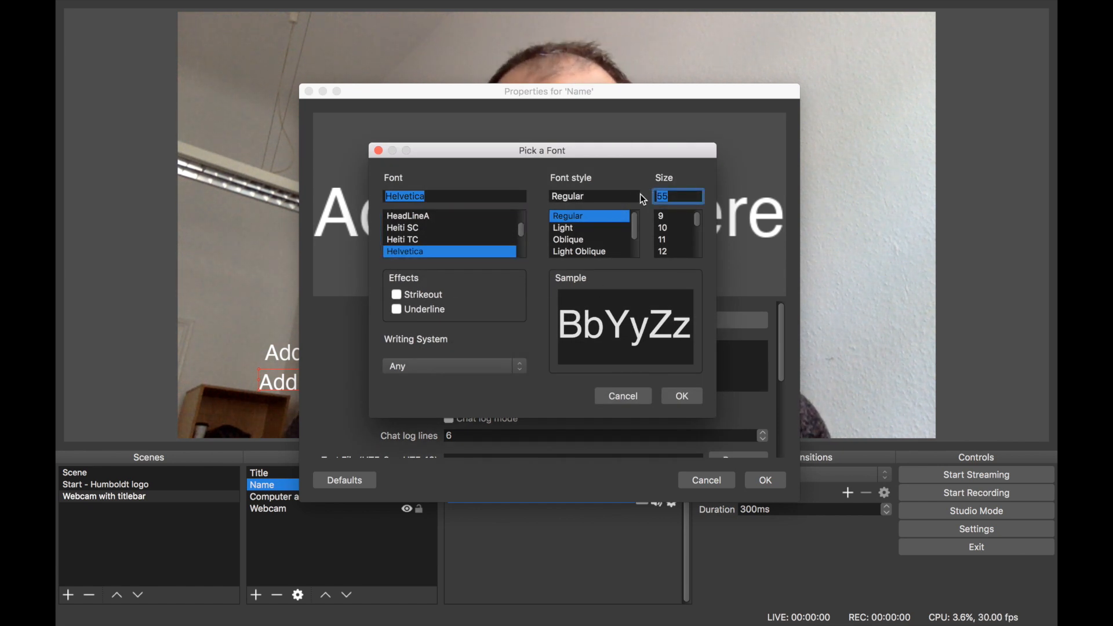
type("40")
left_click(683, 396)
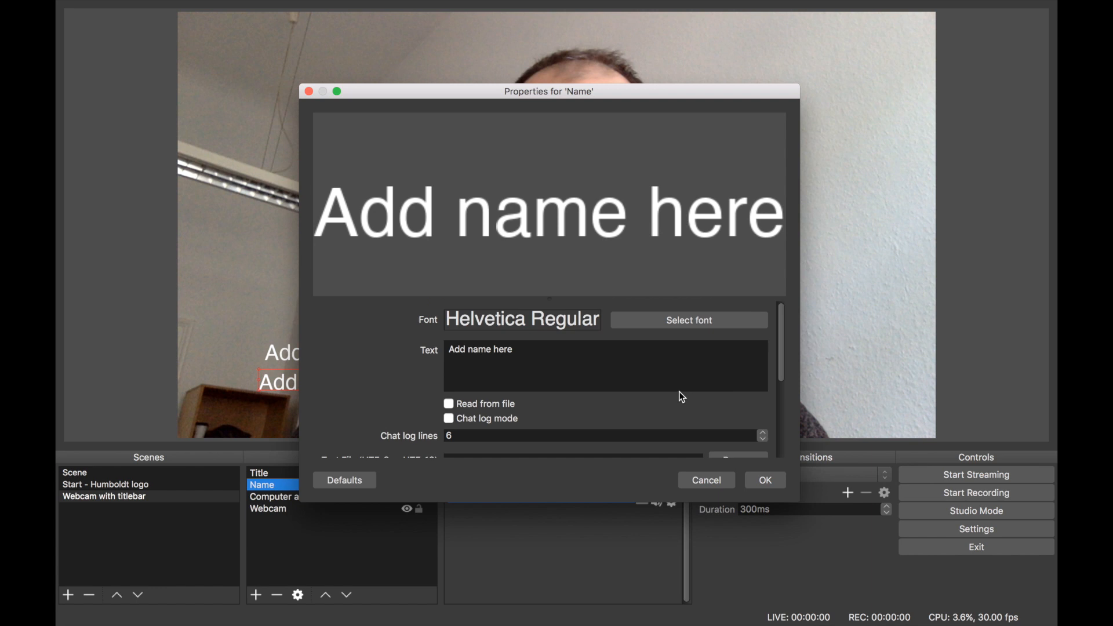
left_click(753, 483)
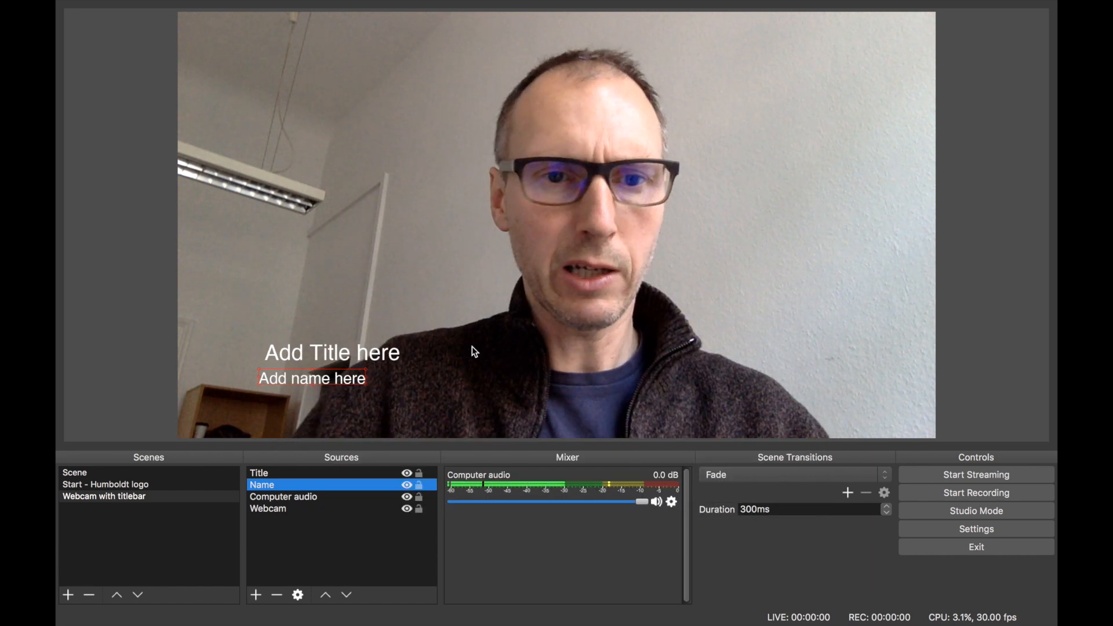
Move the name text close beneath the title text, lining up their left edges.
left_click(335, 358)
left_click_drag(323, 382, 330, 378)
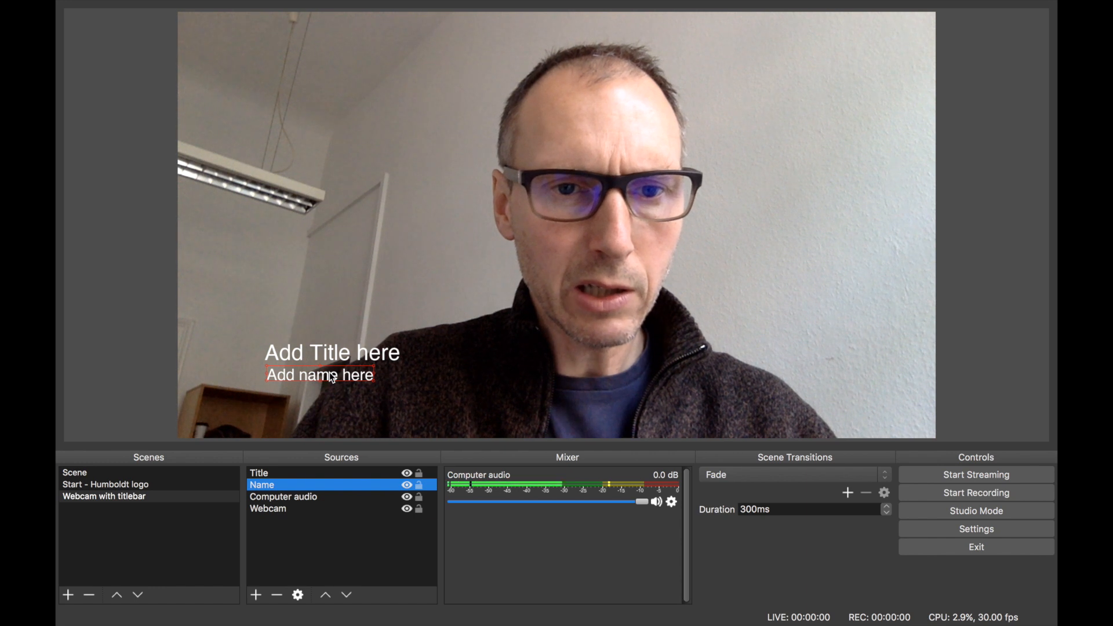
left_click(305, 373)
left_click(305, 373)
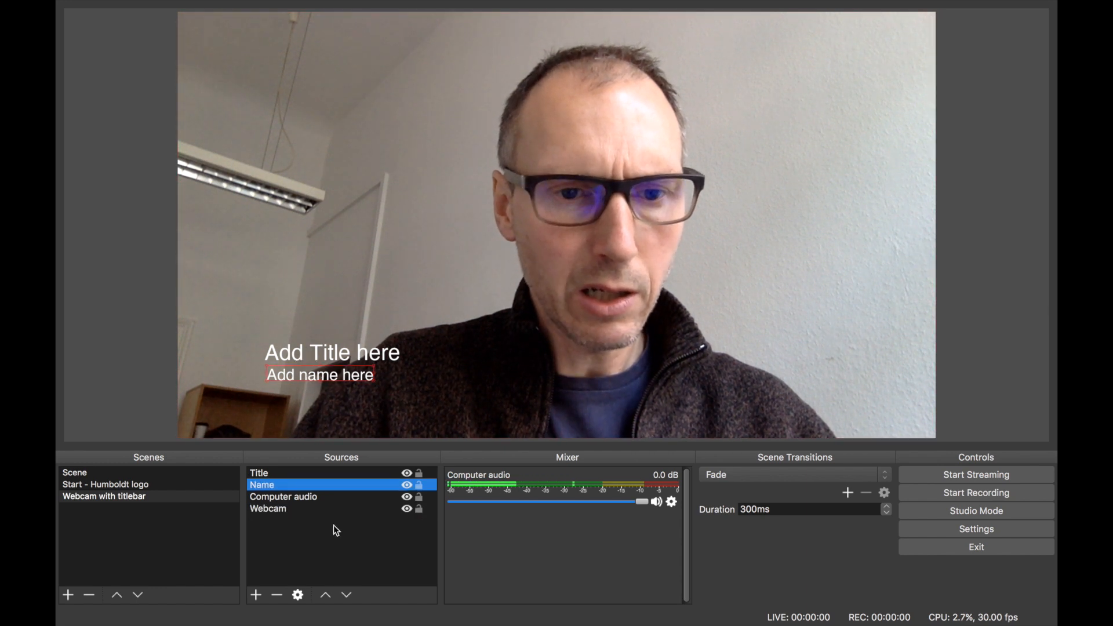
Change the Name source's text to "Add Name here" with a capital N.
left_click(299, 596)
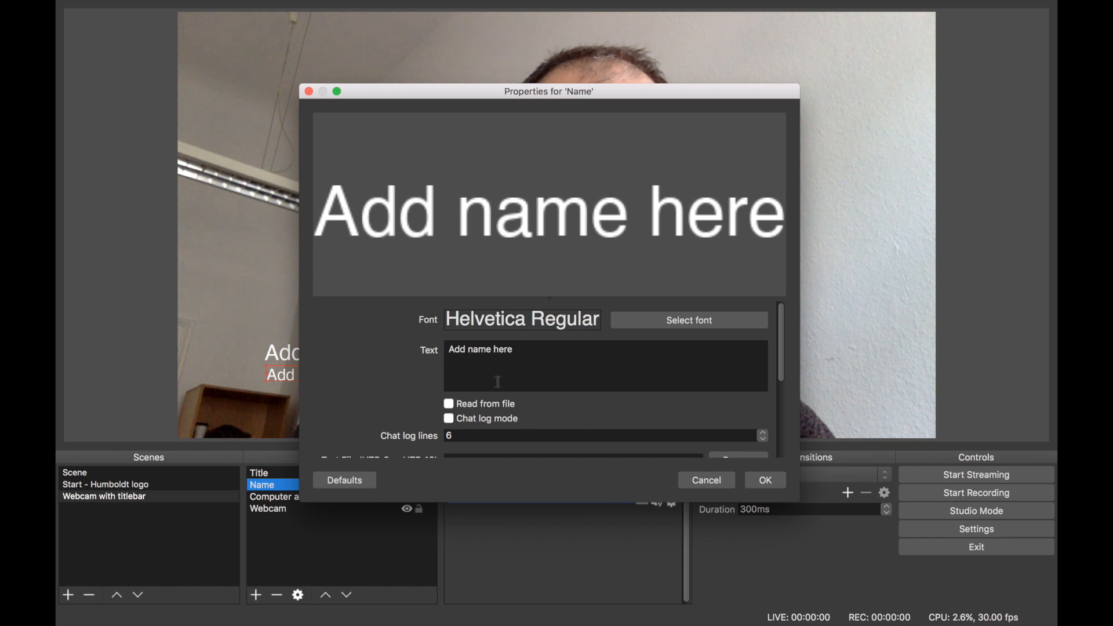
left_click(475, 349)
key("BackSpace")
type("N")
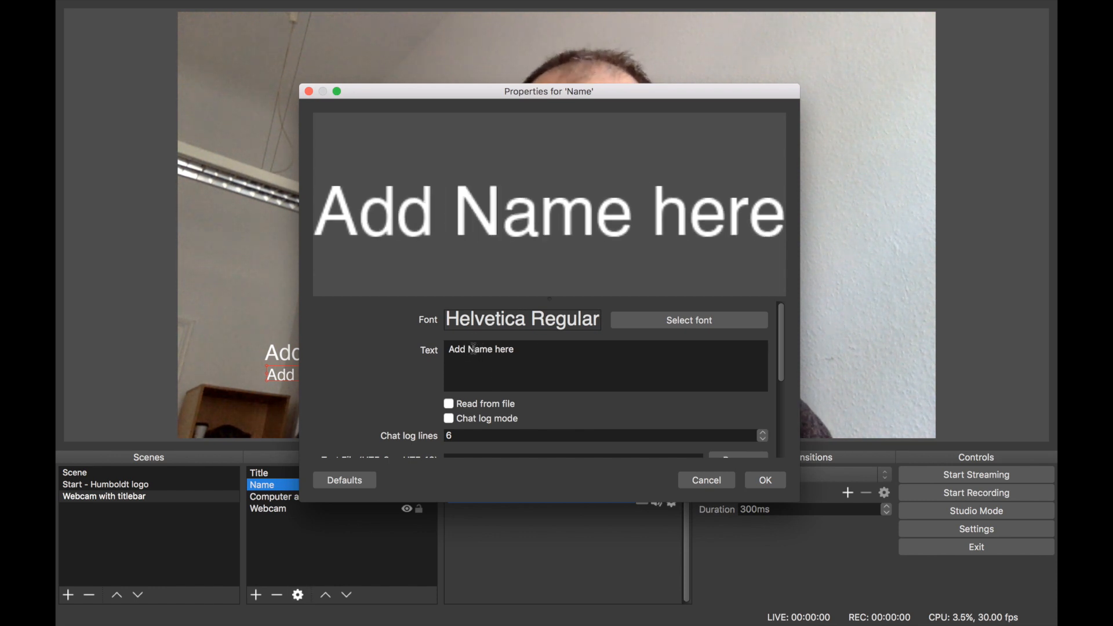
left_click(760, 480)
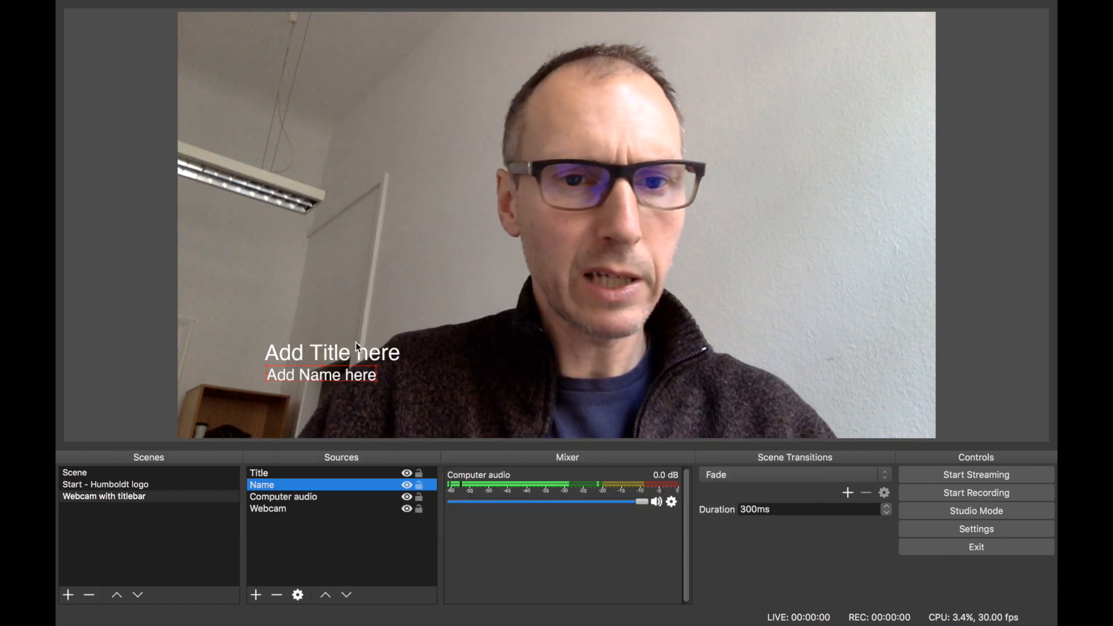
Add a Color Source named "Title bar" to the Webcam with titlebar scene.
left_click(331, 357)
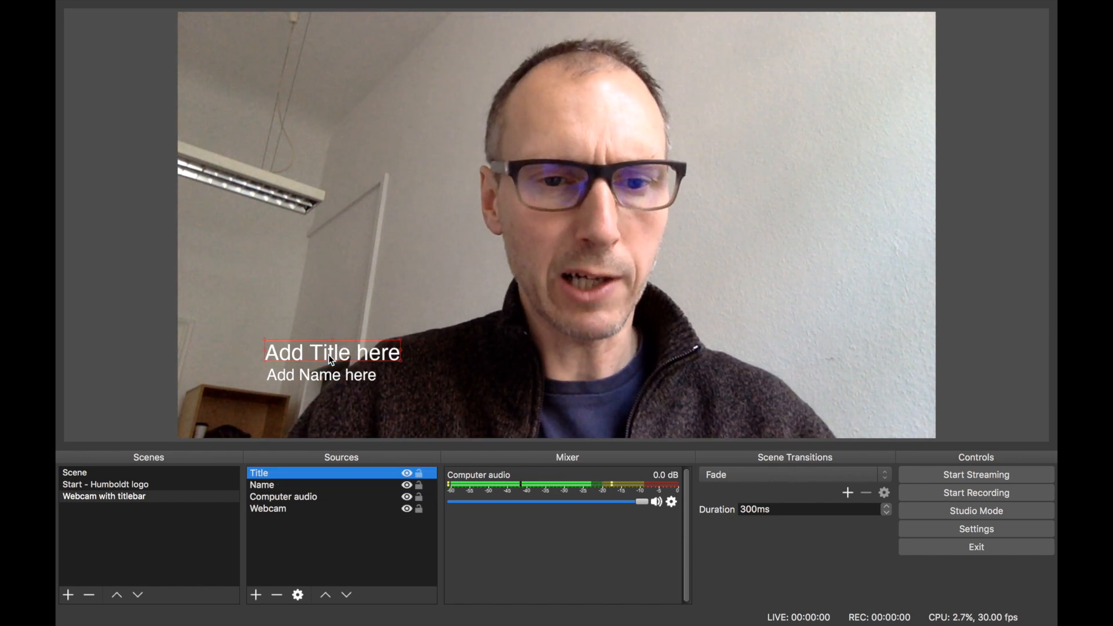
left_click(257, 595)
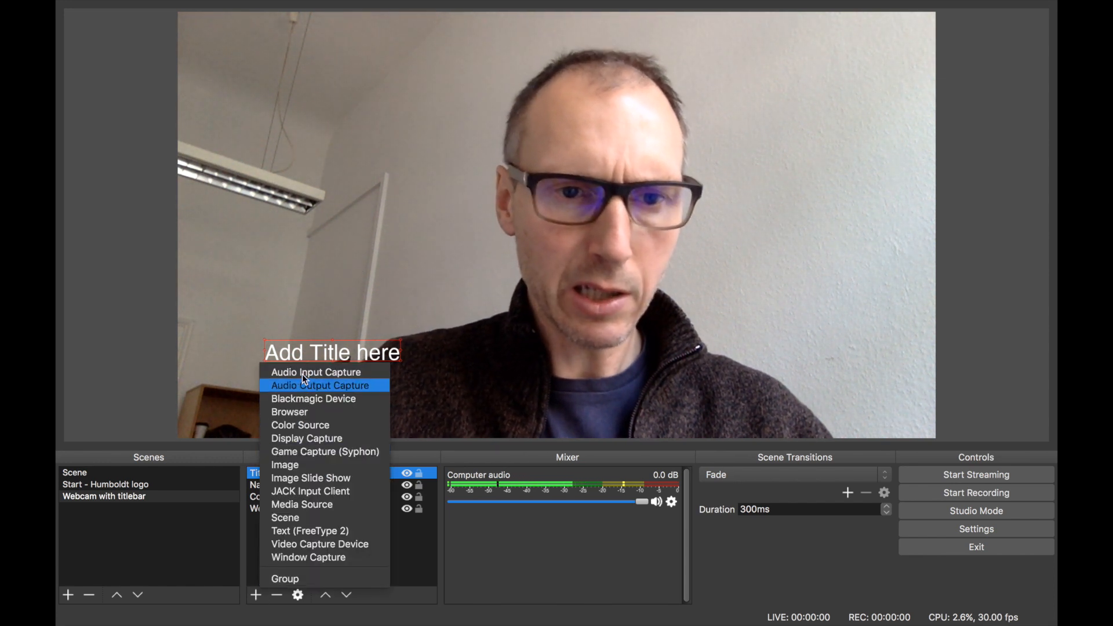
left_click(305, 426)
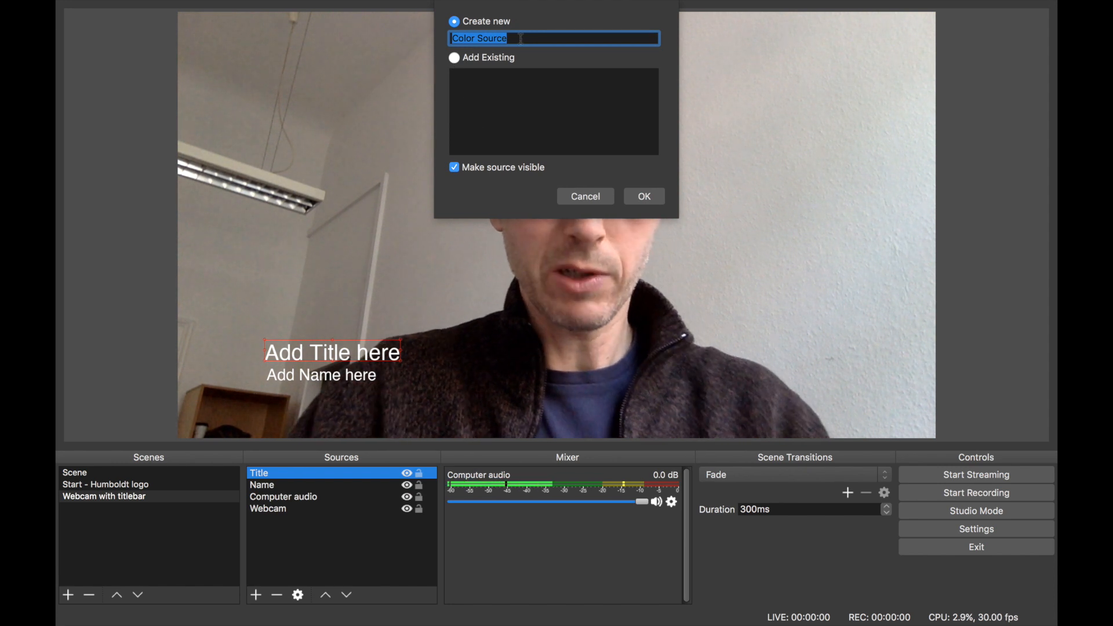
type("Title bar")
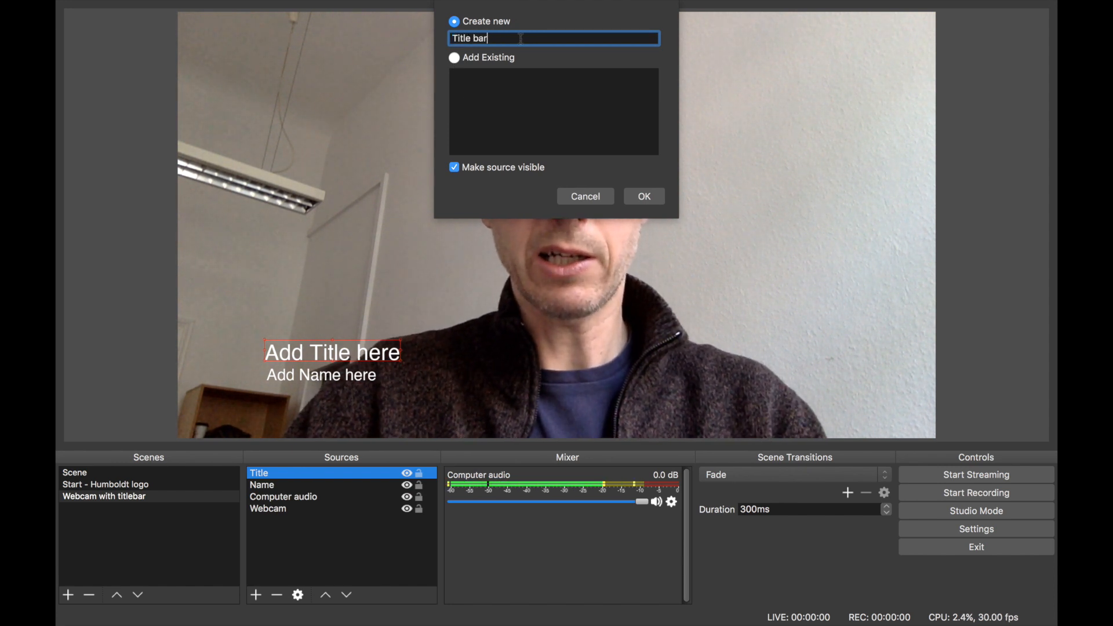
left_click(643, 195)
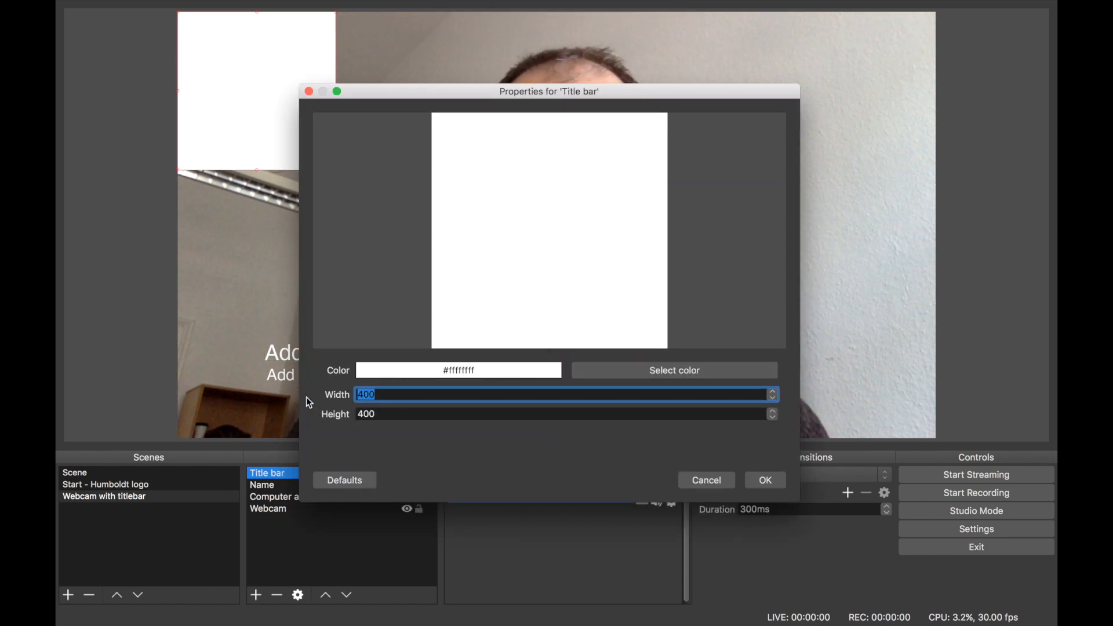
Set the Title bar source's width to 1920 and its height to 130.
type("1920")
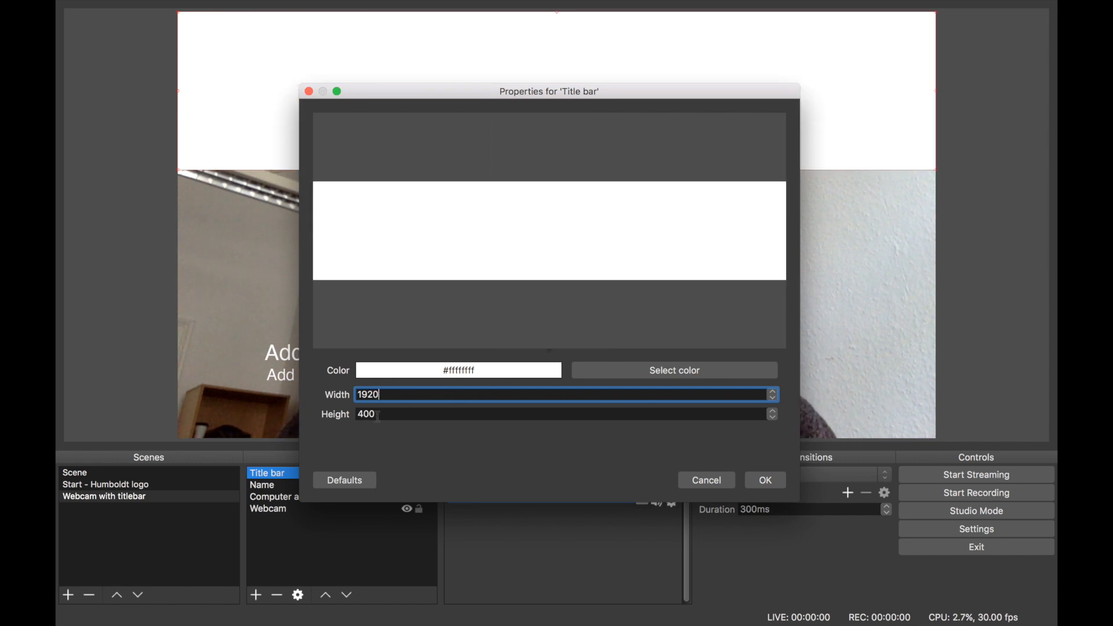
key("Tab")
type("130")
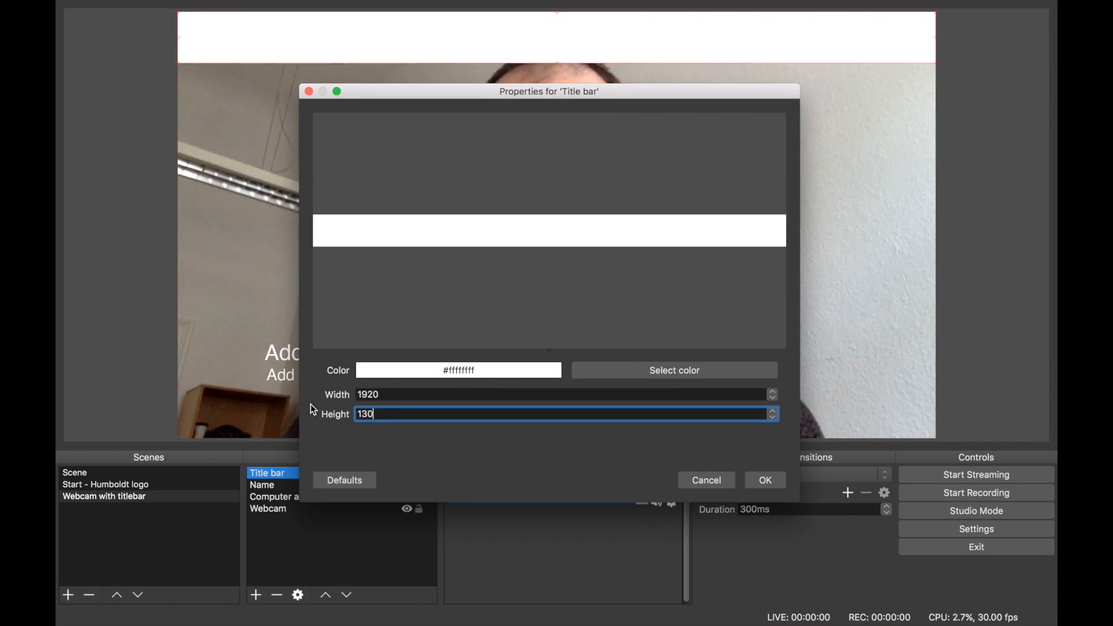
left_click(766, 480)
Move the white bar down to the lower part of the picture and open its filters.
left_click_drag(602, 34, 621, 414)
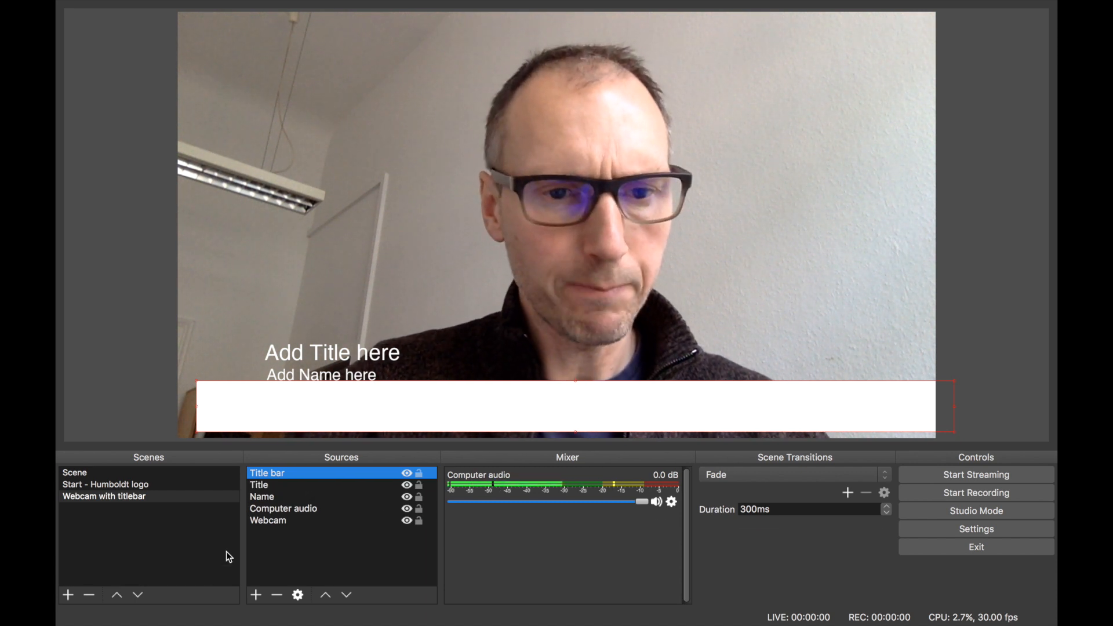
right_click(481, 408)
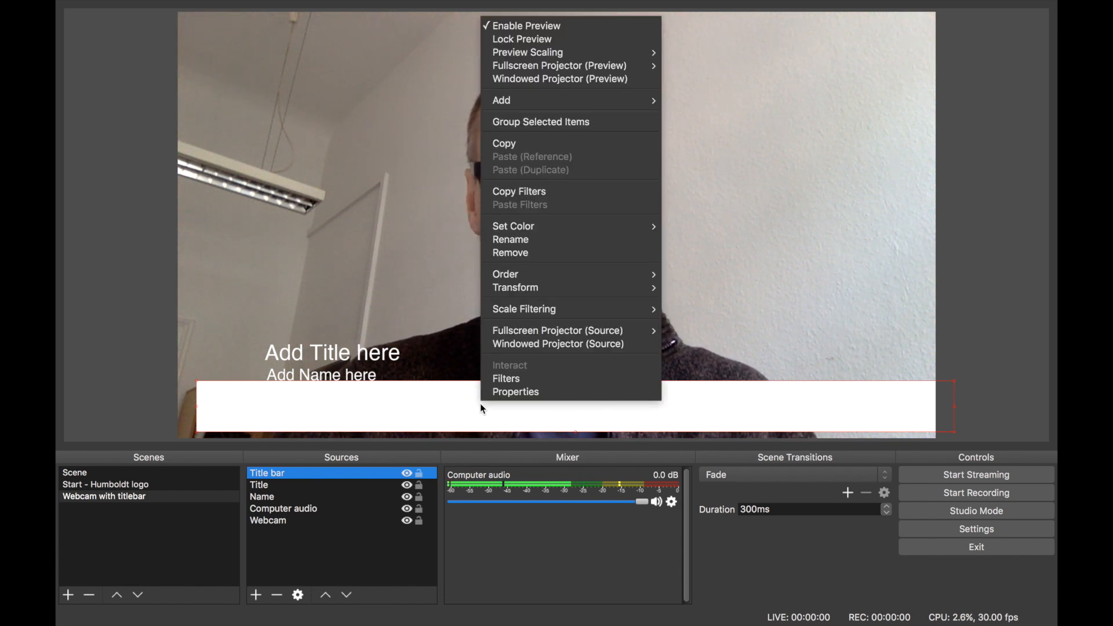
left_click(508, 380)
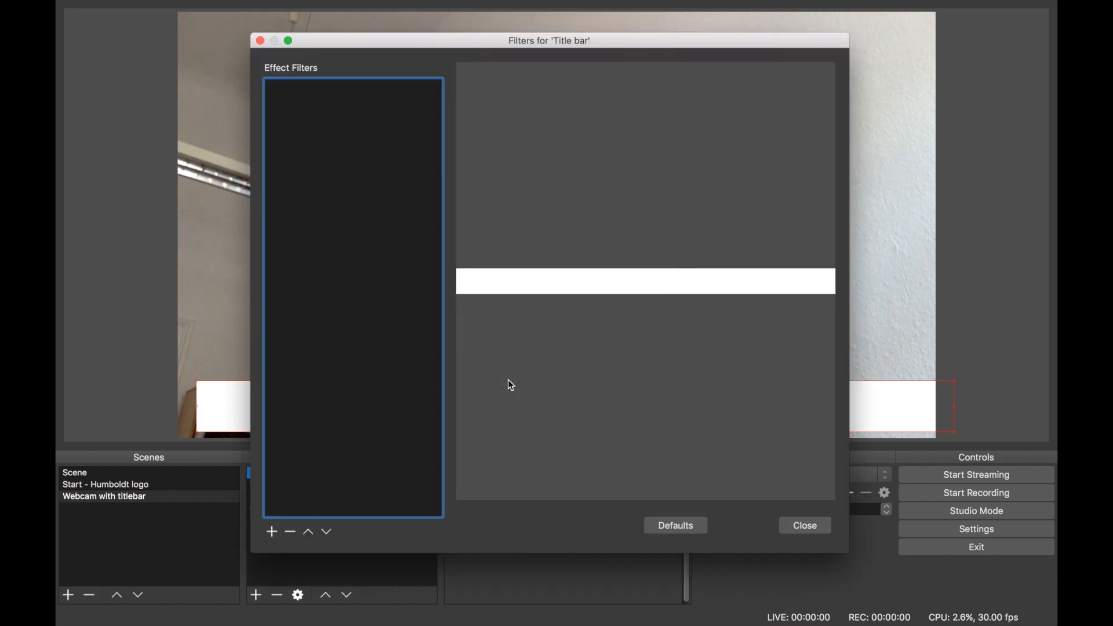
left_click(270, 534)
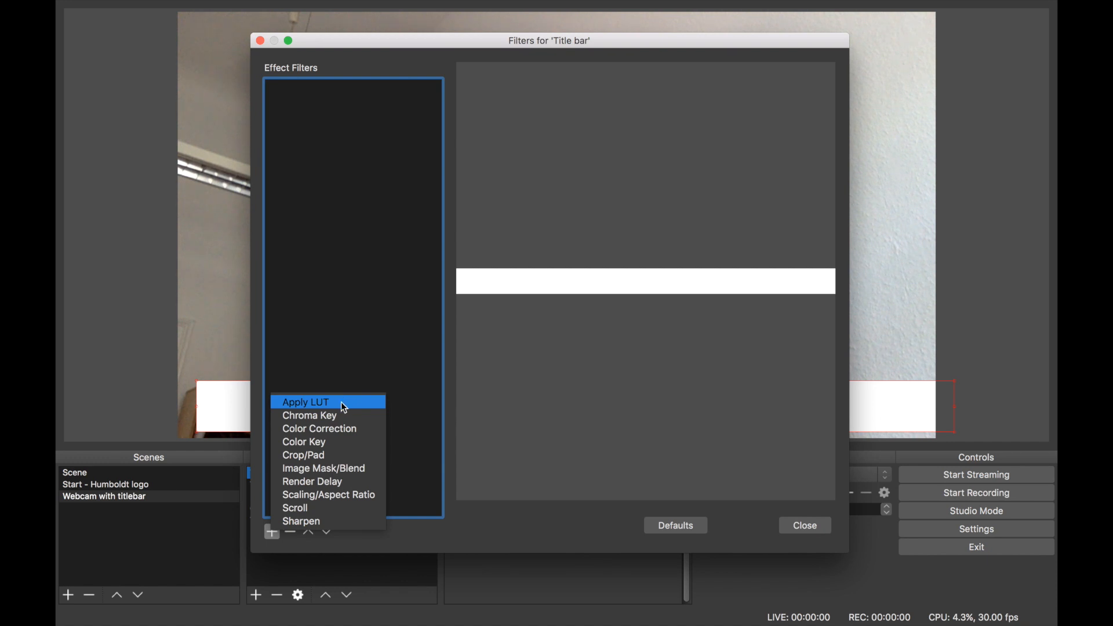
left_click(342, 471)
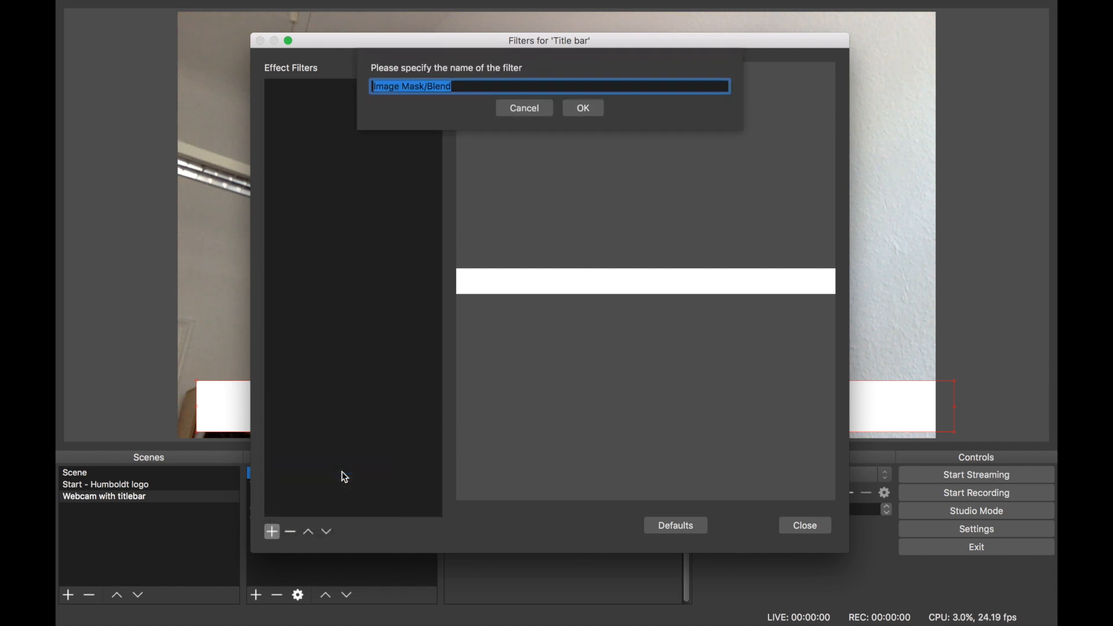
left_click(591, 108)
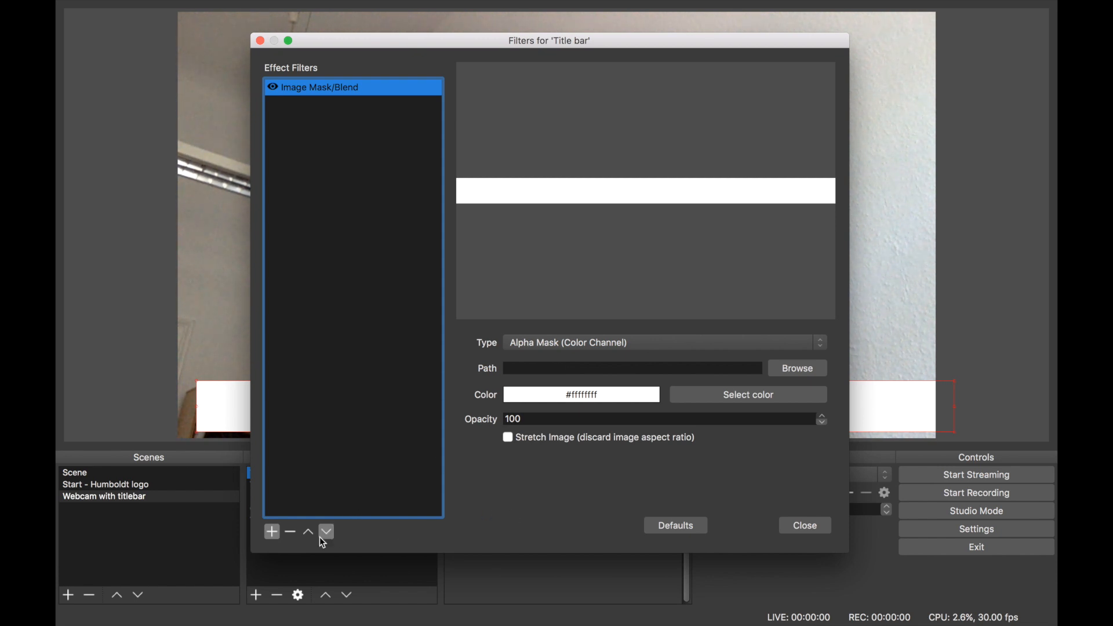
left_click(291, 533)
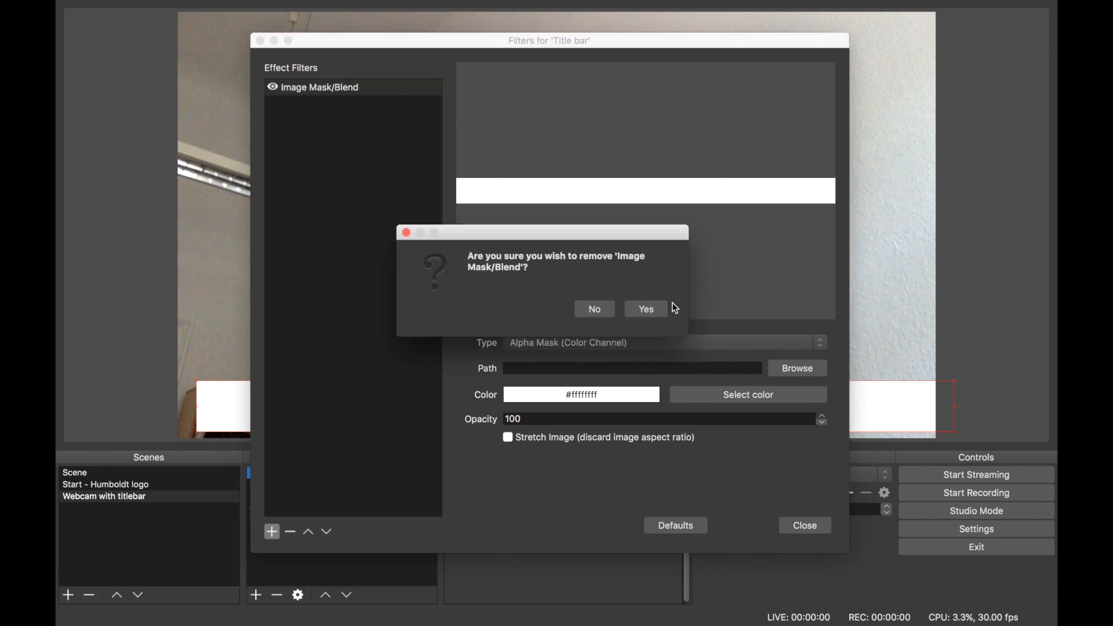
left_click(646, 310)
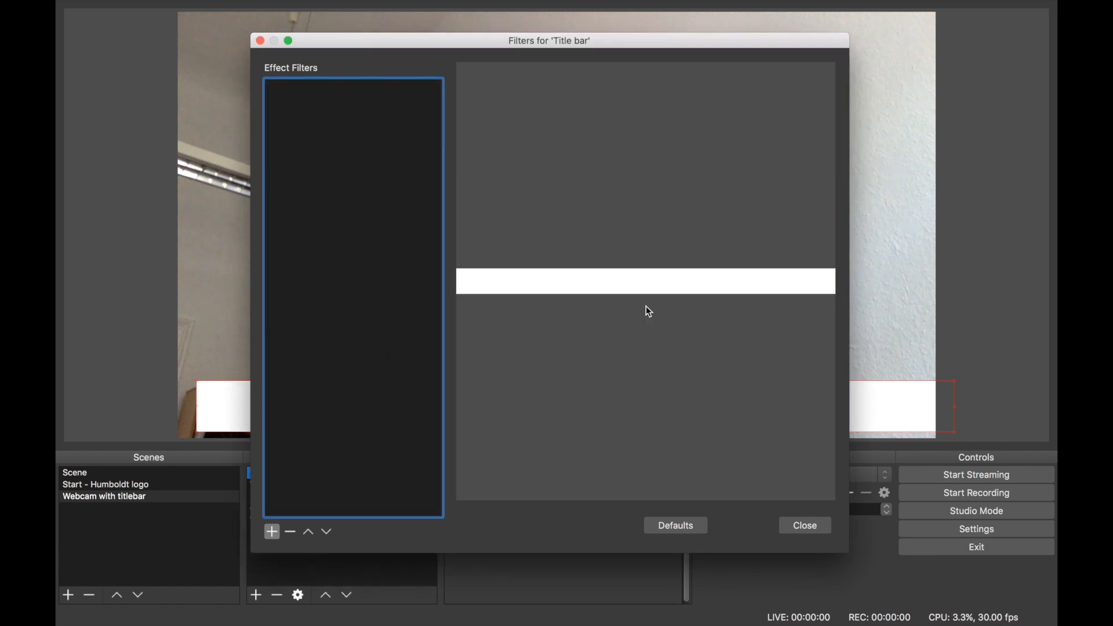
Add a Color Correction filter to the Title bar source, keeping the default filter name.
left_click(274, 532)
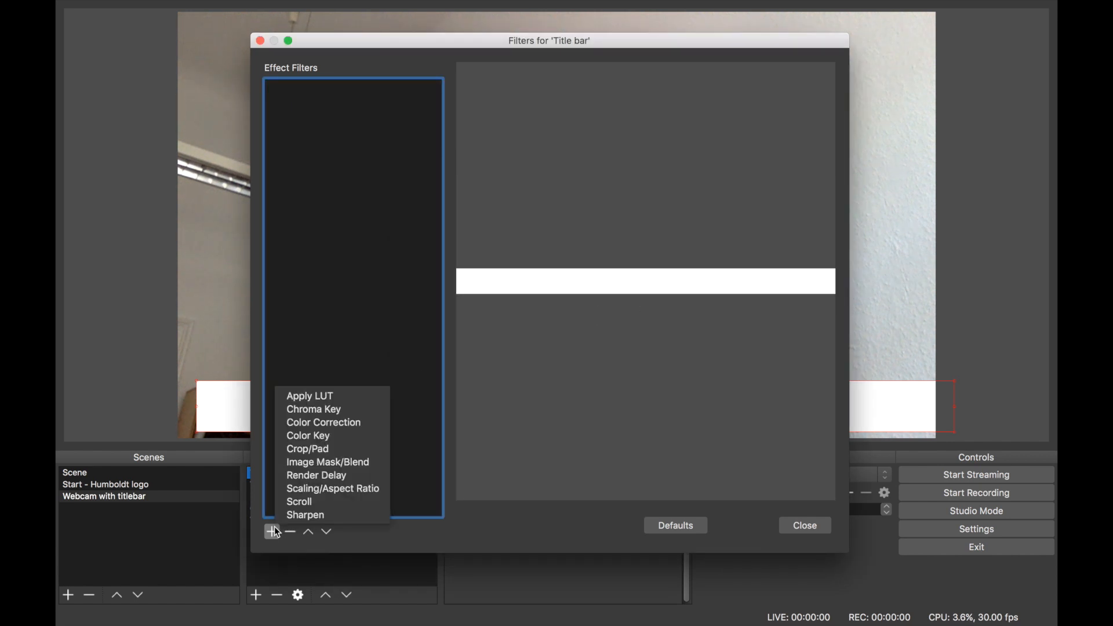
left_click(319, 422)
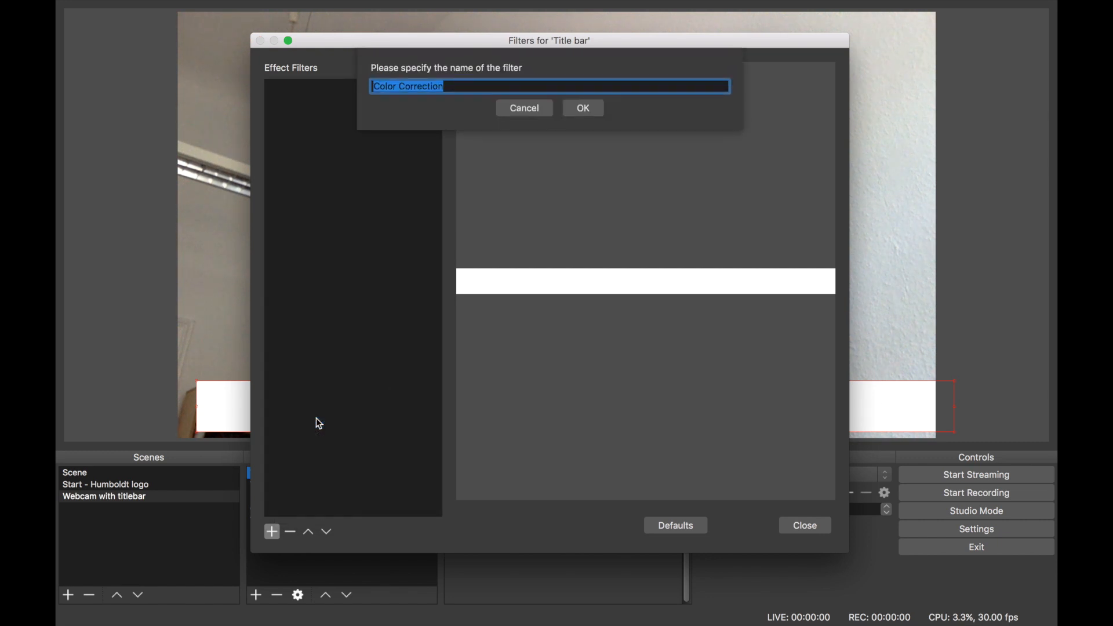
left_click(583, 109)
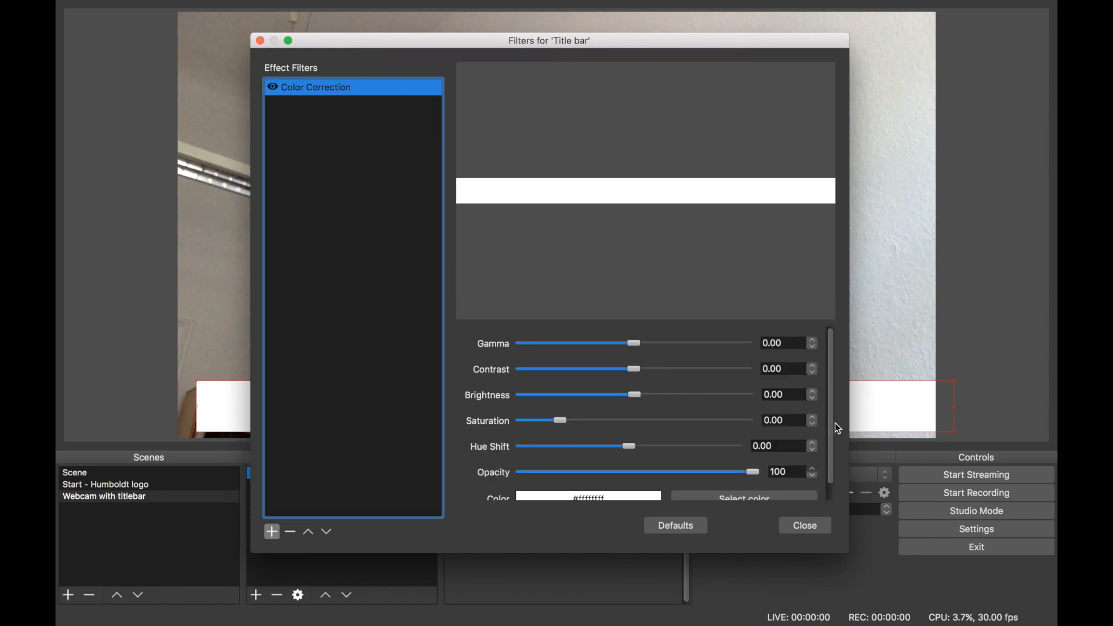
Set the Color Correction filter's color to black (#000000) and its opacity to 80.
left_click_drag(831, 401, 834, 498)
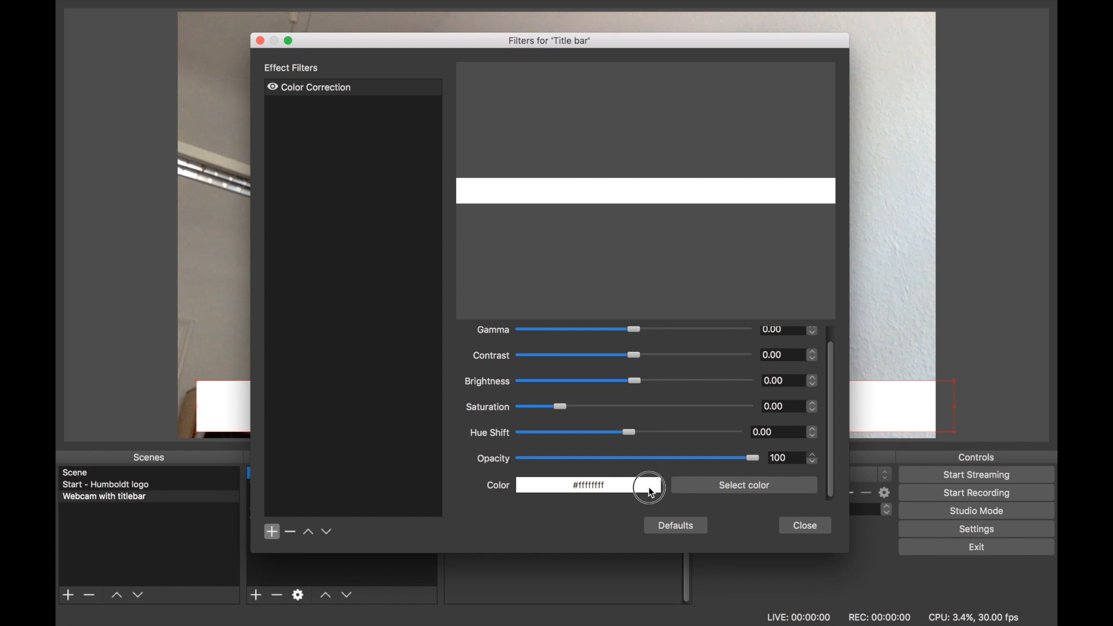
left_click(733, 486)
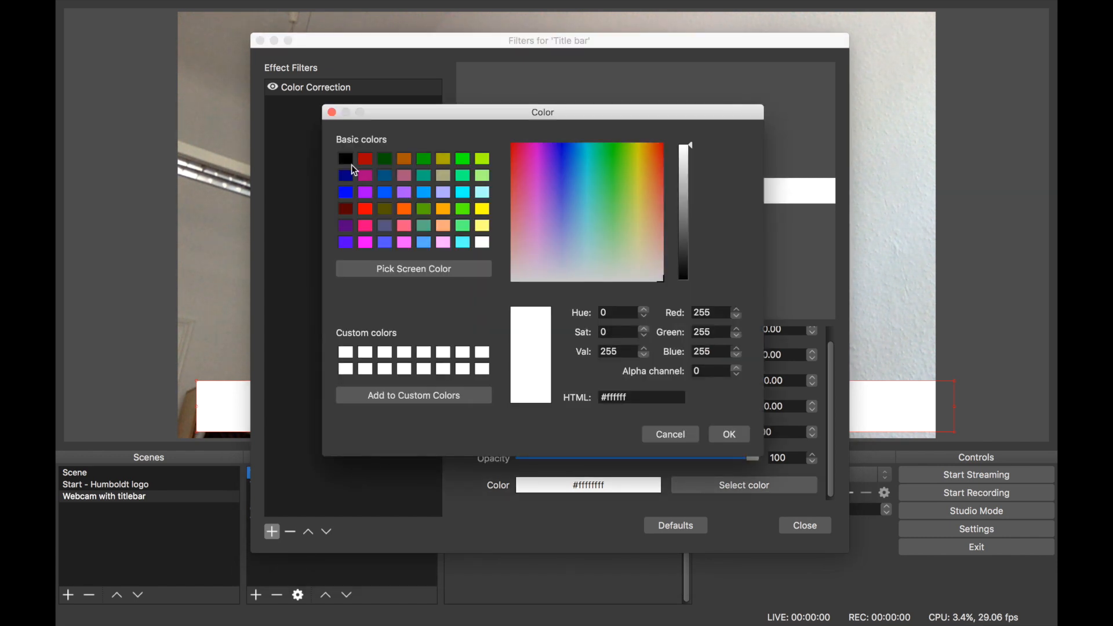
left_click(346, 160)
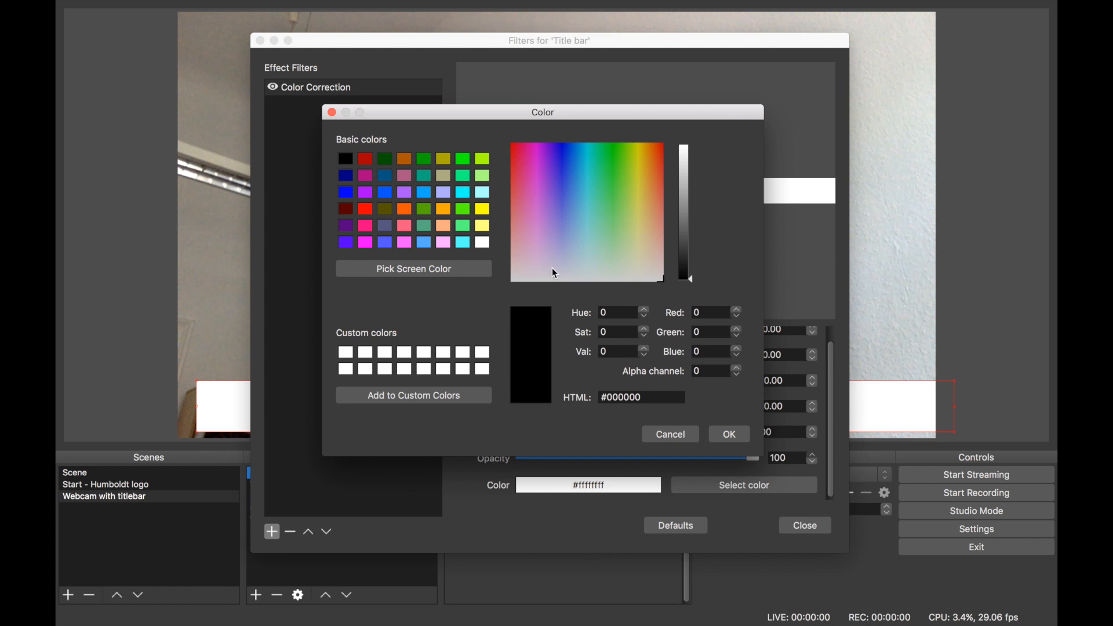
left_click(735, 441)
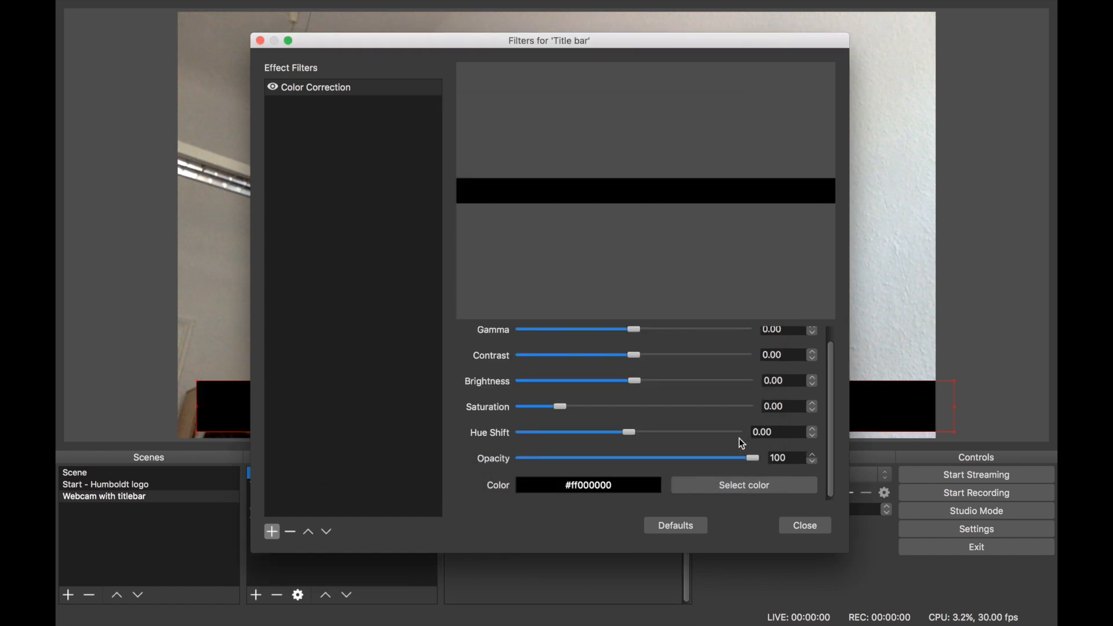
left_click_drag(753, 459, 710, 463)
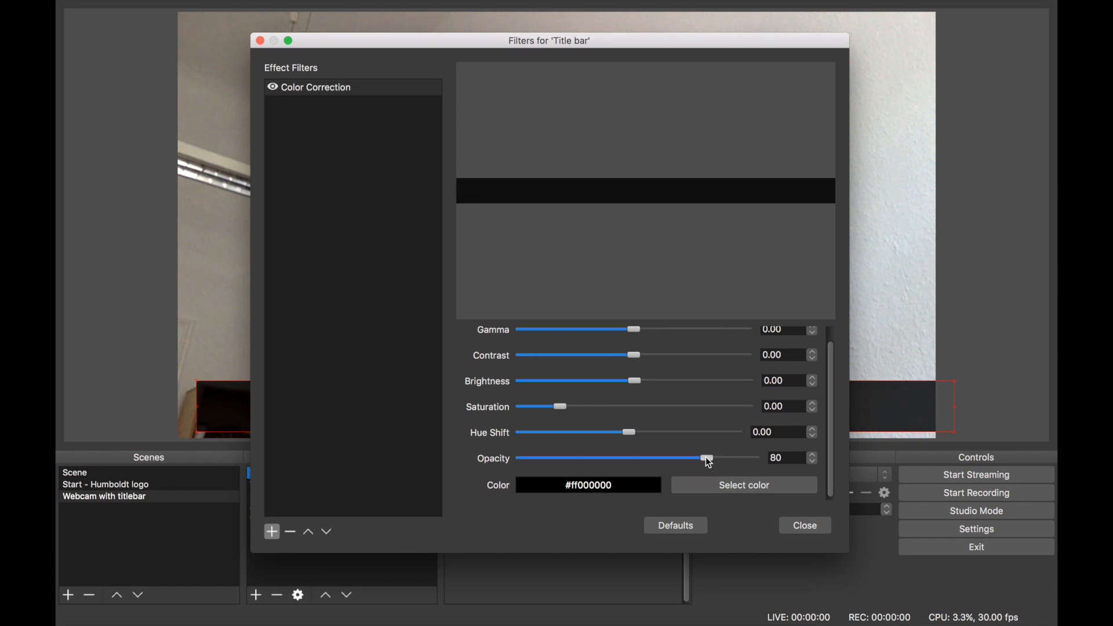
left_click(805, 526)
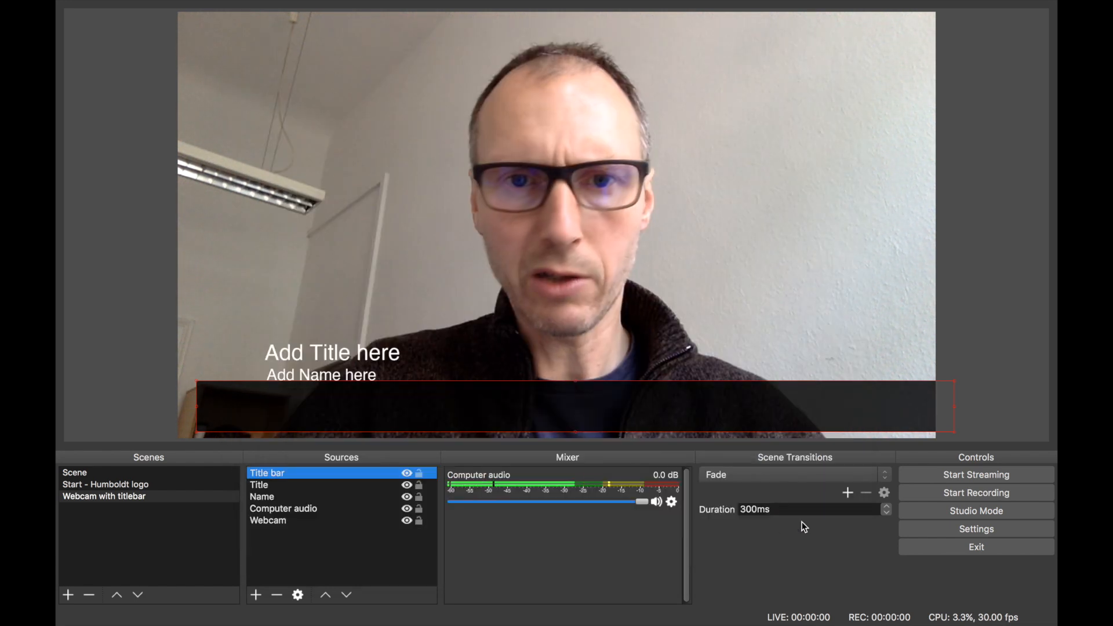
Shift the title bar slightly to the left and reorder it below the Title and Name sources.
left_click(672, 394)
mouse_move(672, 394)
left_mouse_down()
mouse_move(668, 258)
mouse_move(661, 404)
left_mouse_up()
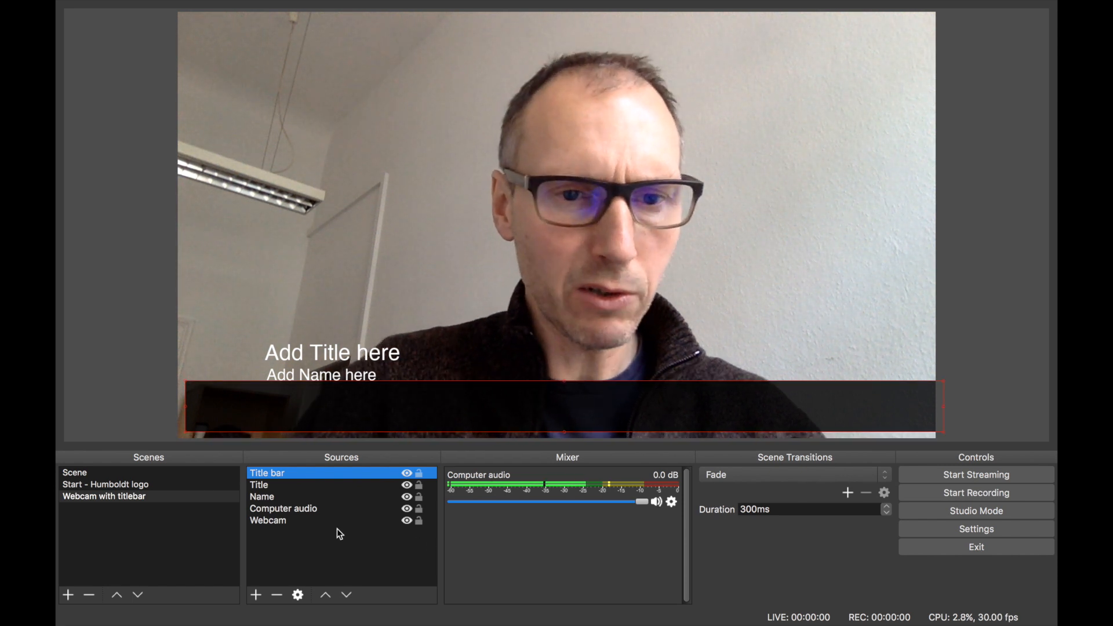
left_click_drag(282, 479, 283, 506)
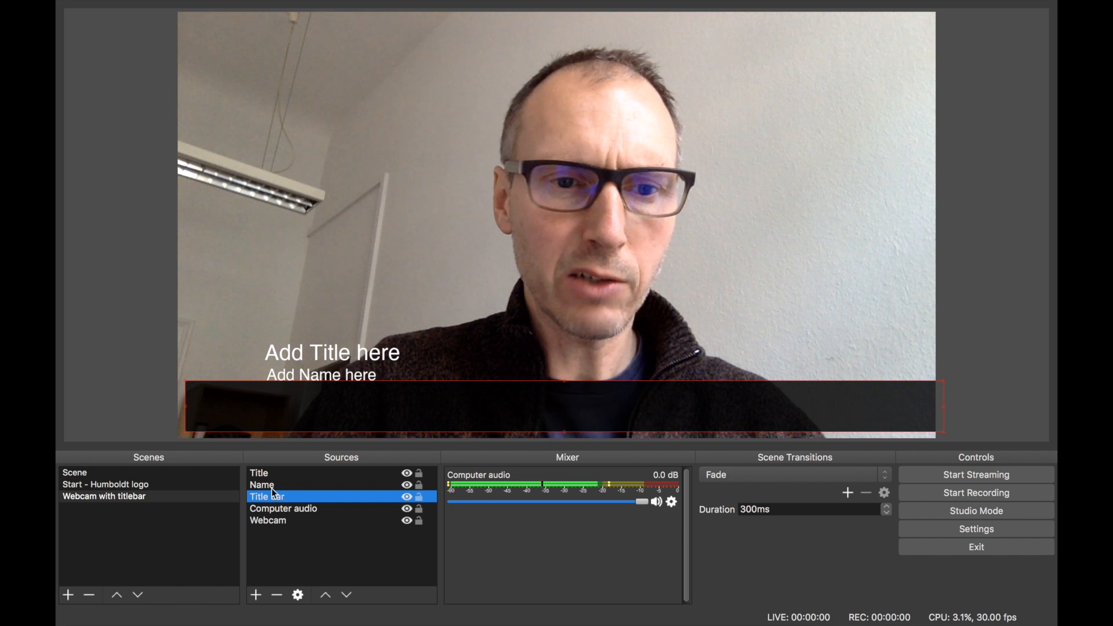
Move the name text and the title text down onto the dark bar, with the title above the name.
left_click(272, 487)
left_click_drag(336, 378, 335, 421)
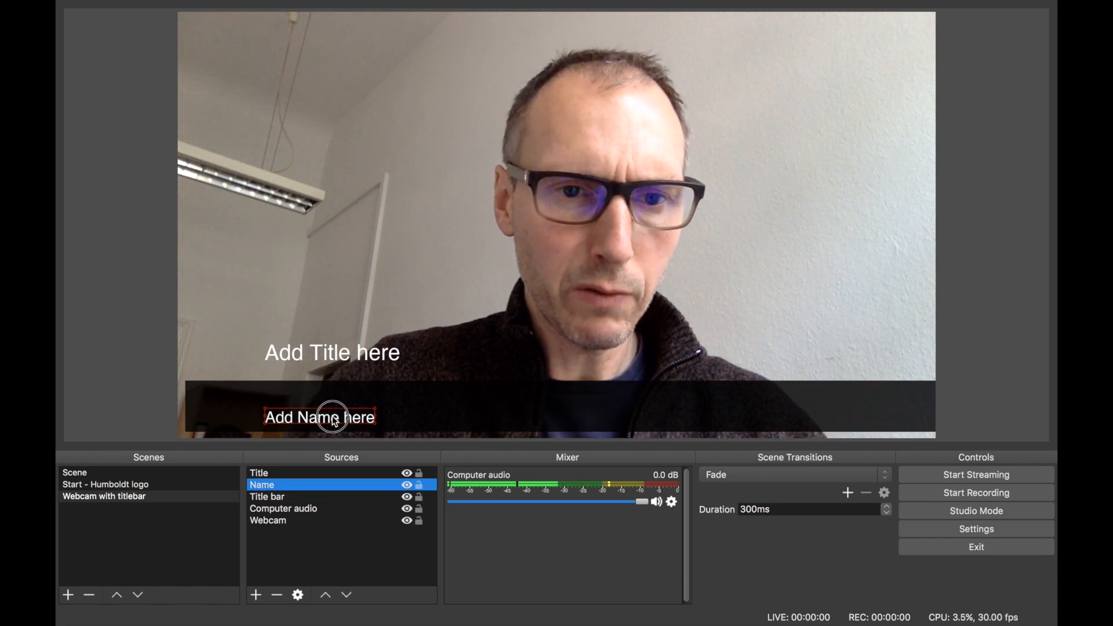
left_click(333, 353)
left_click_drag(331, 353, 331, 394)
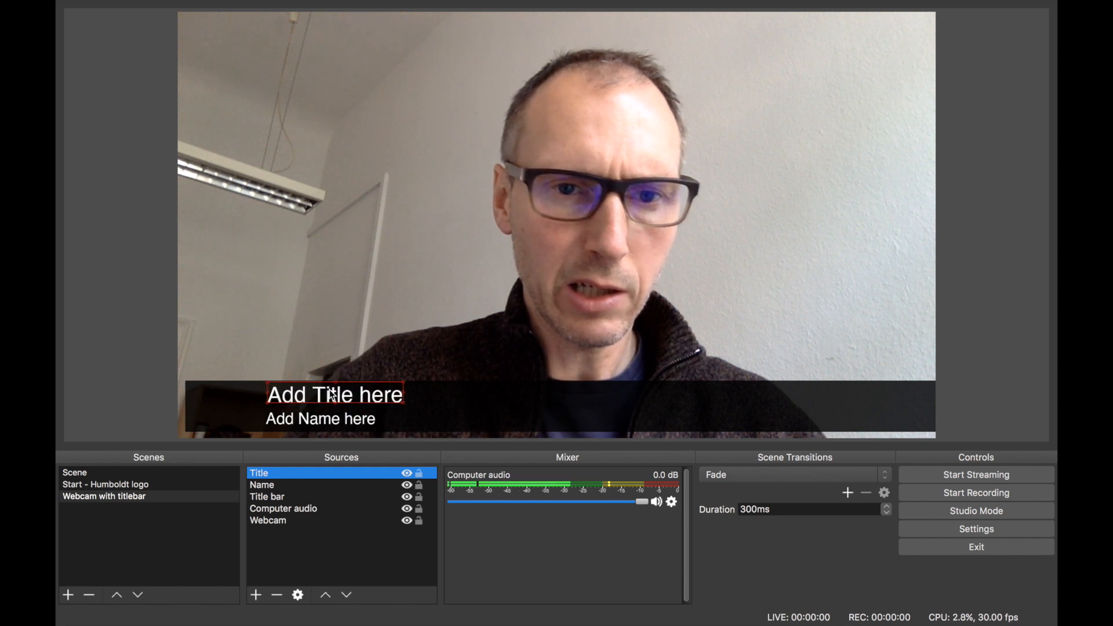
Move the title bar slightly up and to the right, and raise the title and name texts to fit inside it.
left_click_drag(429, 400, 455, 390)
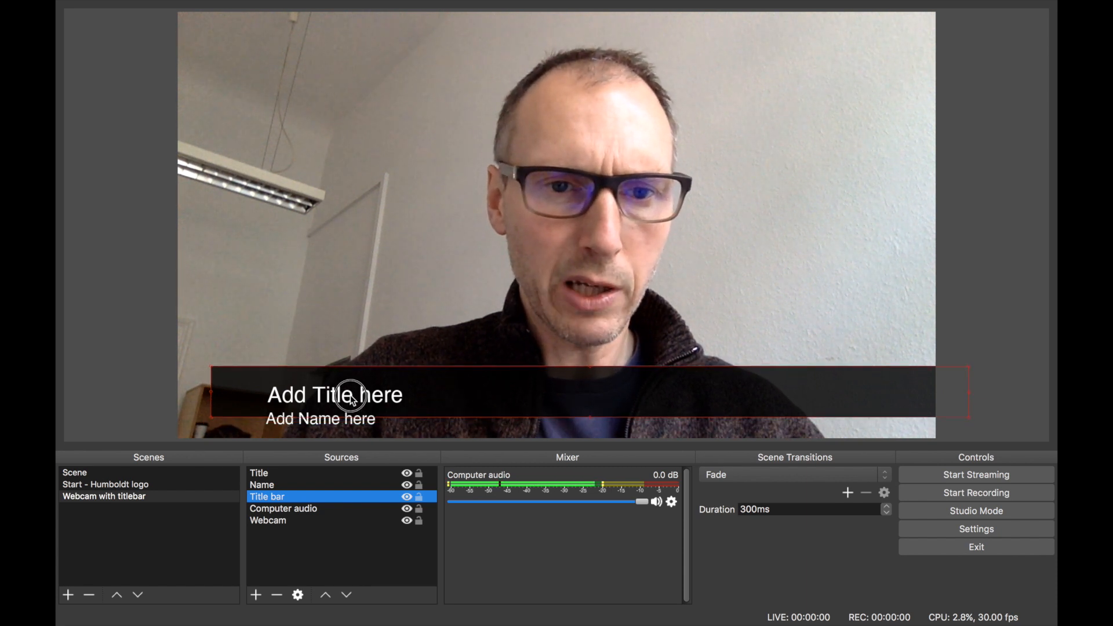
left_click(338, 422)
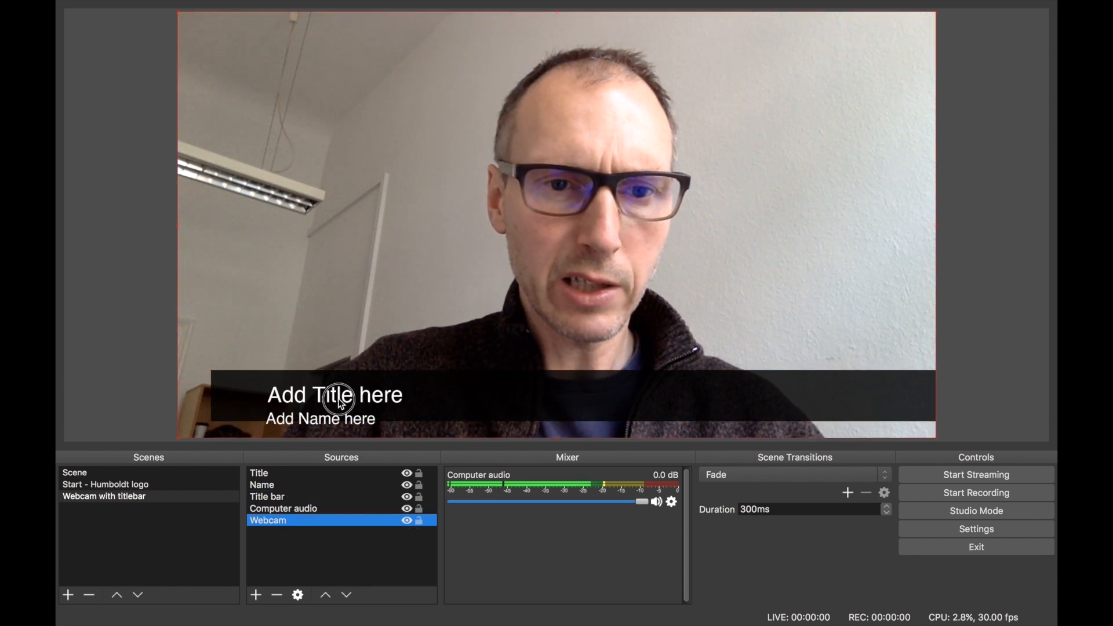
left_click(339, 400)
left_click_drag(338, 399, 338, 389)
left_click(332, 428)
left_click_drag(331, 427, 333, 415)
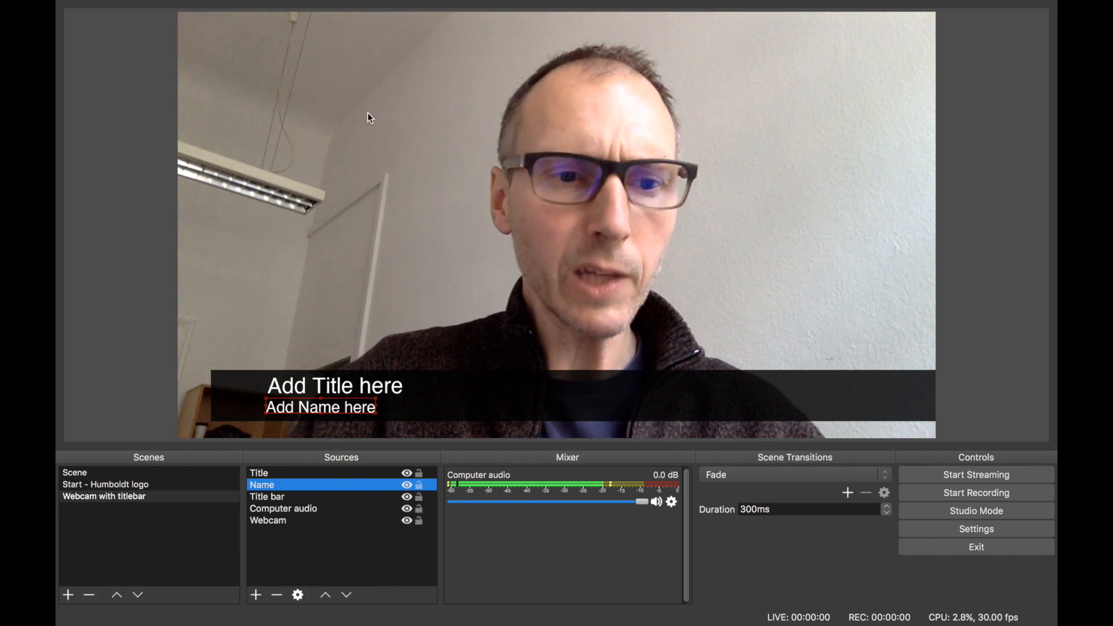
mouse_move(339, 1)
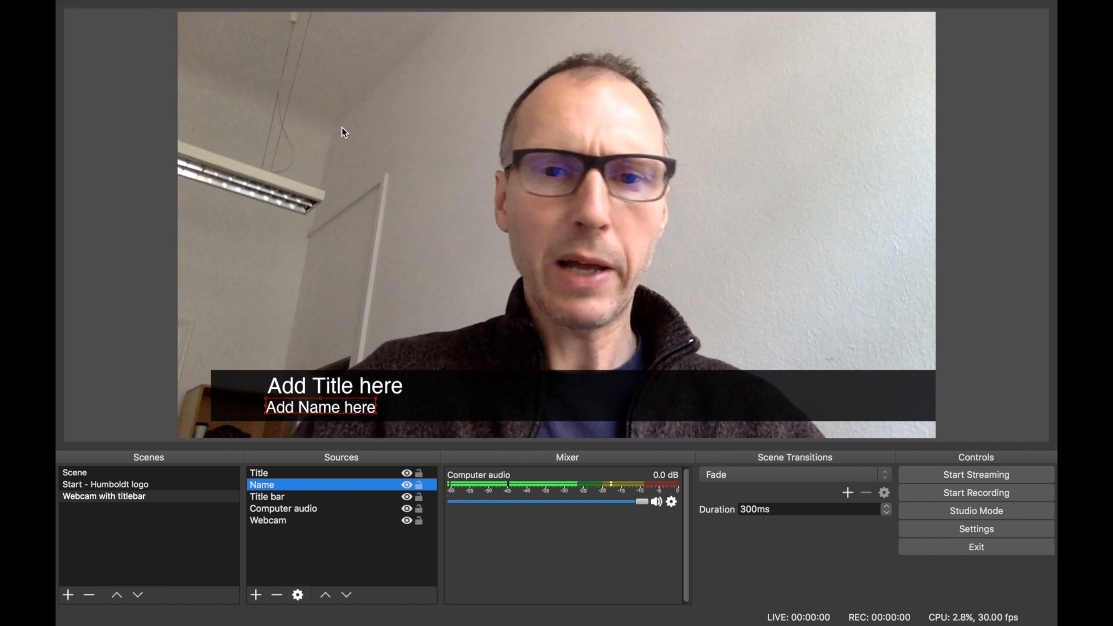
left_click(135, 8)
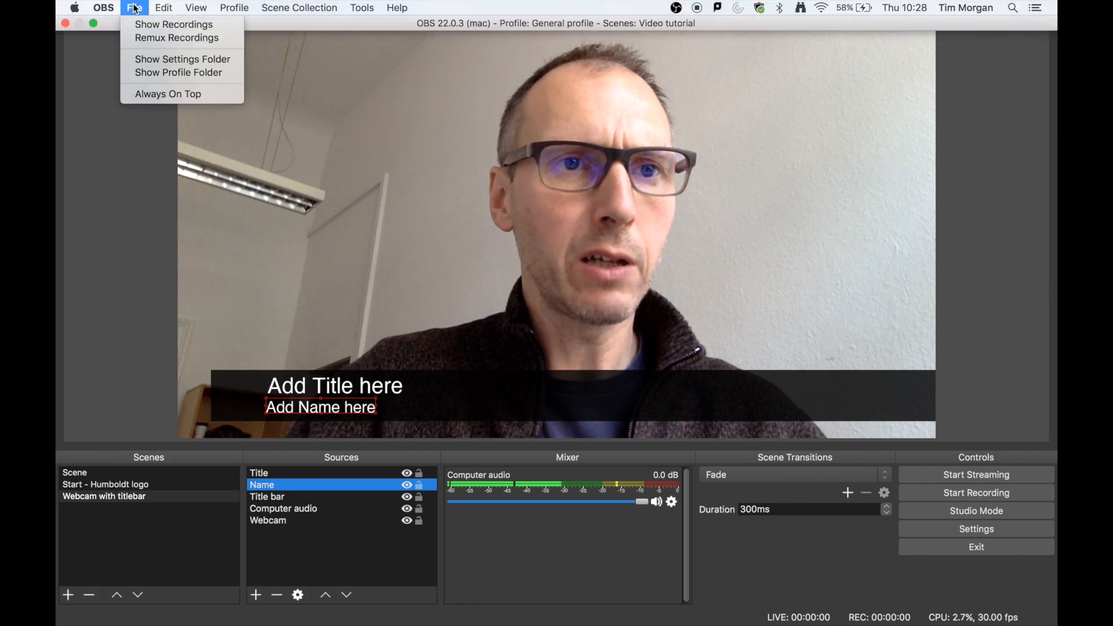
left_click(99, 106)
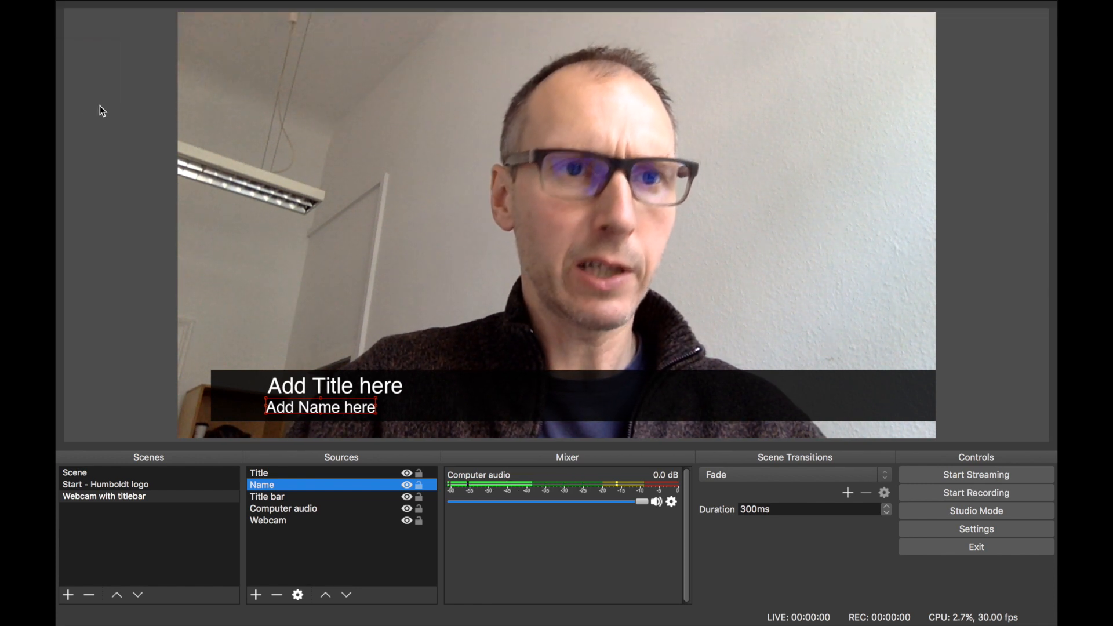
Add a new scene named Slides and webcam and select it.
left_click(68, 595)
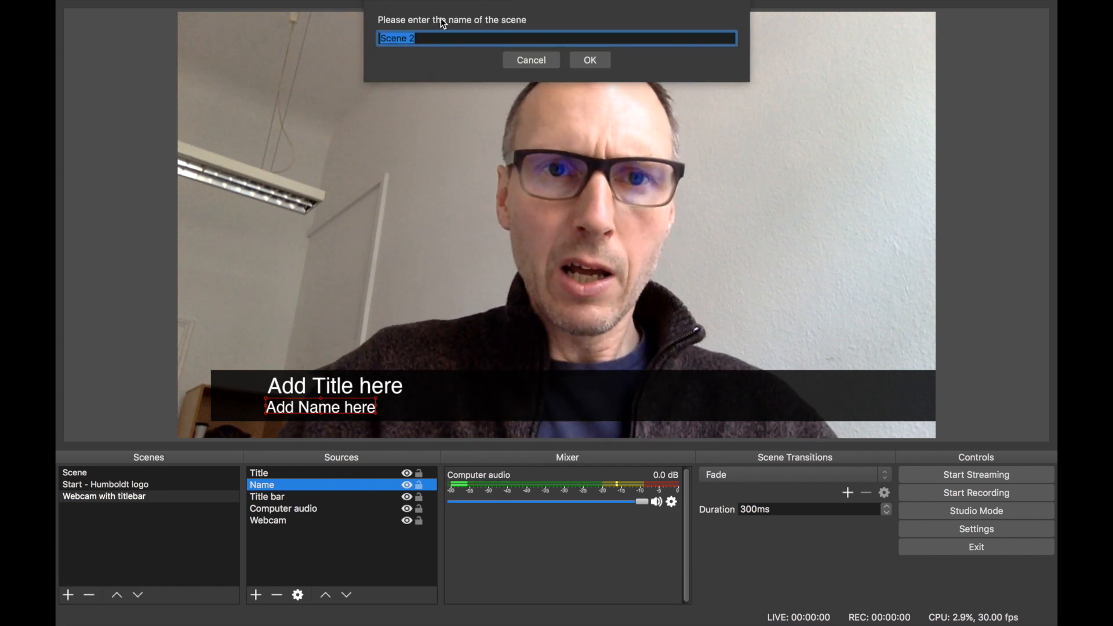
type("Sl")
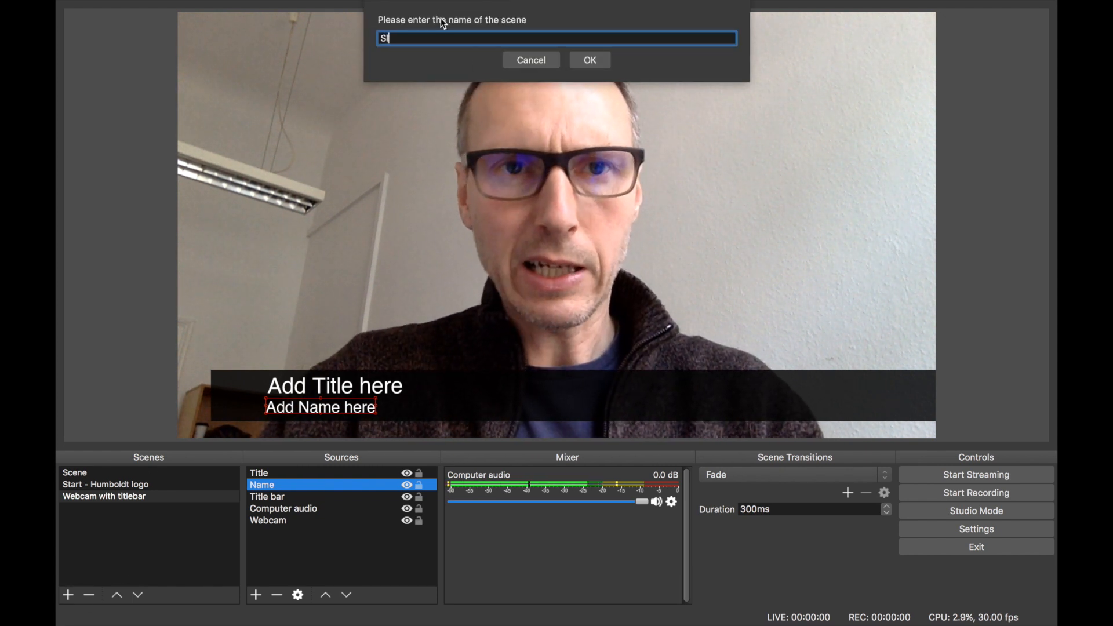
type("ides and ")
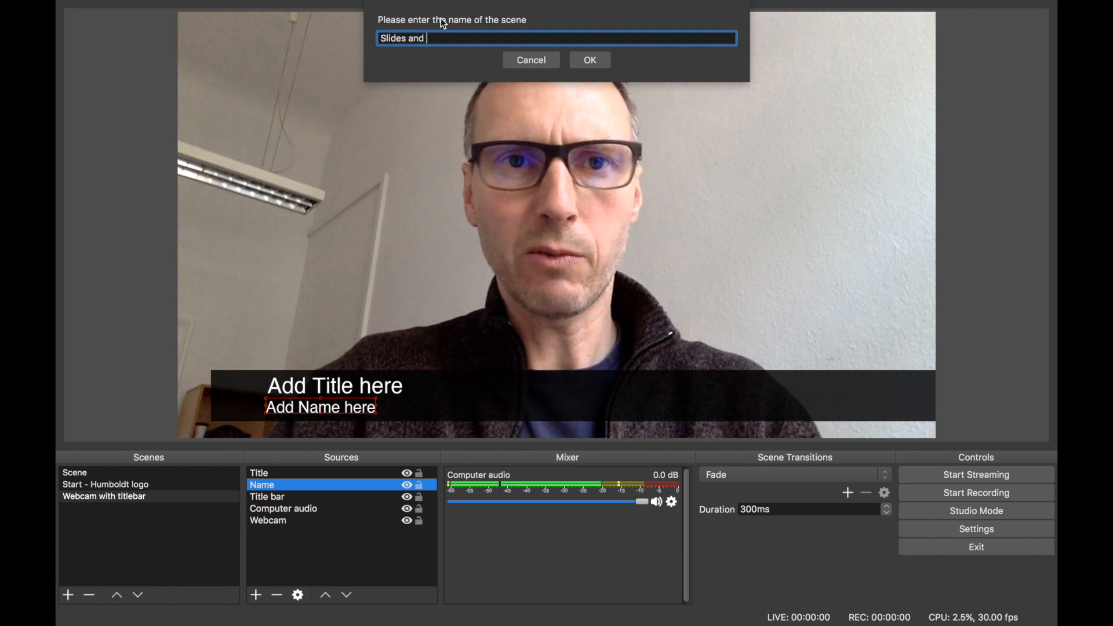
type("webcam")
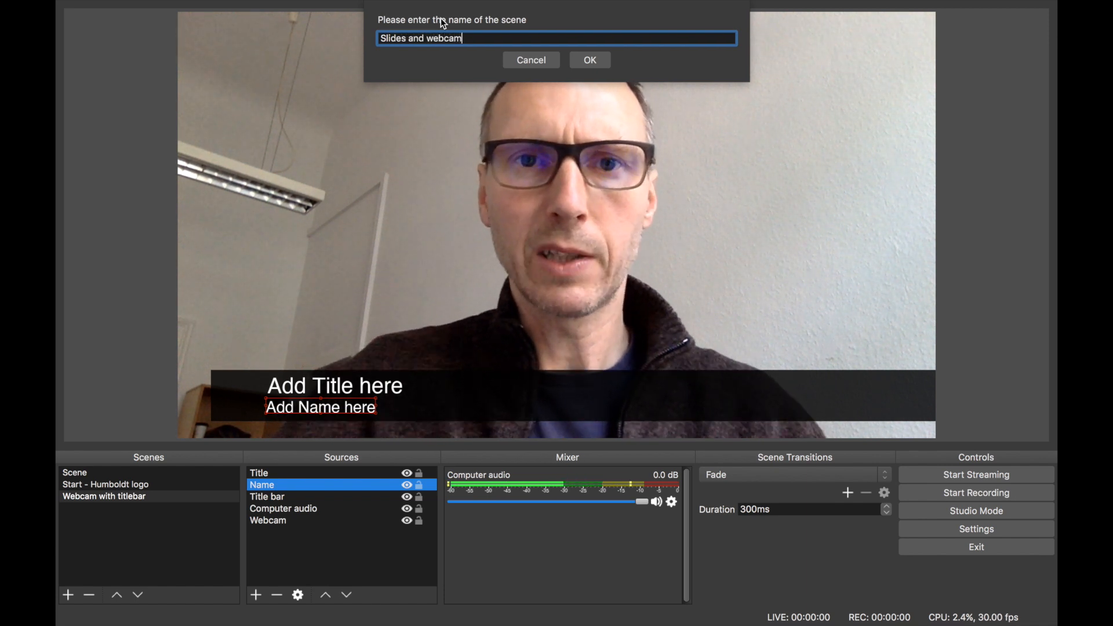
left_click(585, 61)
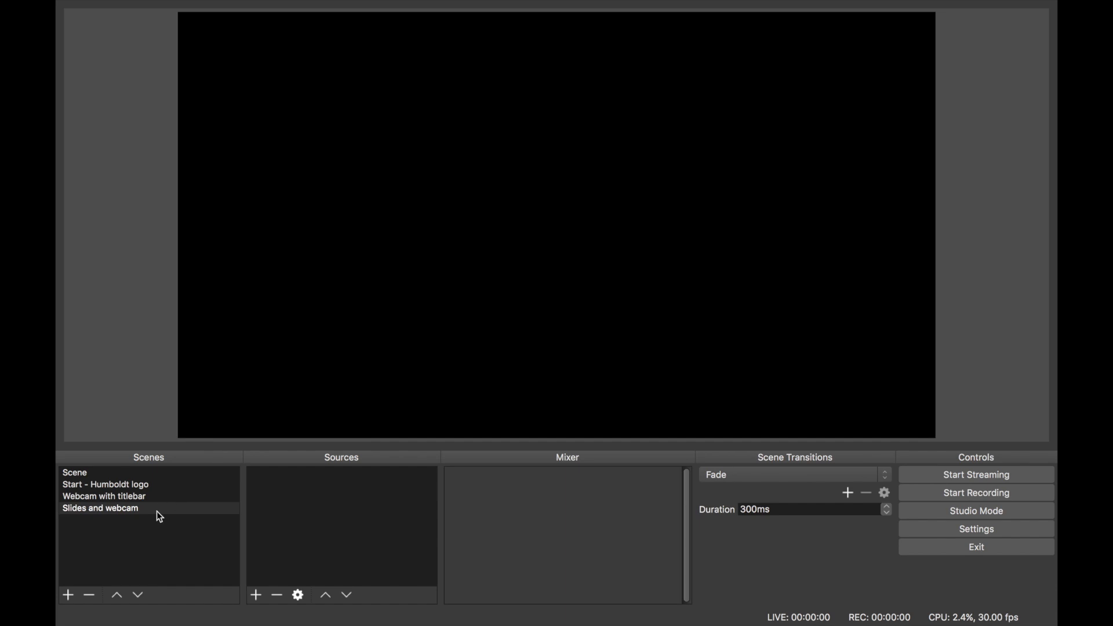
left_click(156, 513)
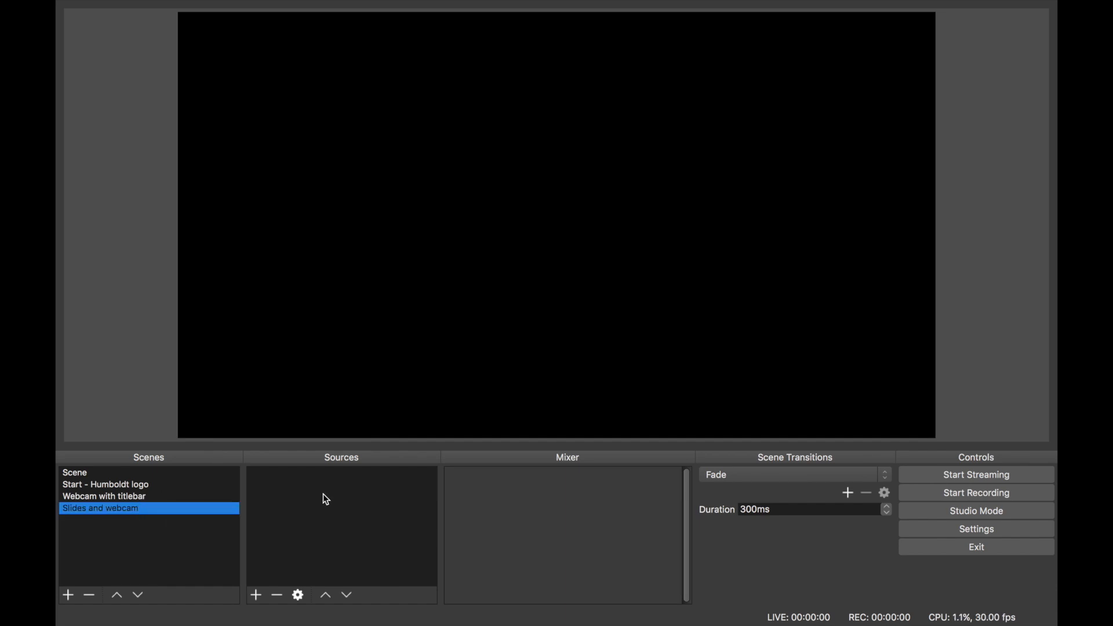
Add the existing Webcam video capture source to the Slides and webcam scene.
left_click(255, 596)
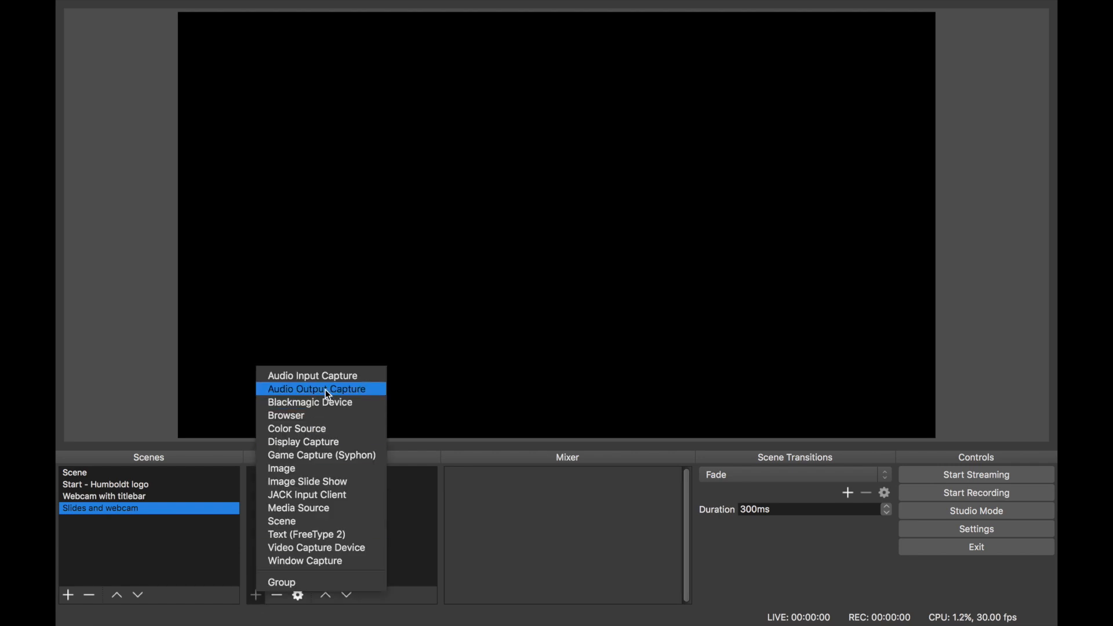
left_click(325, 550)
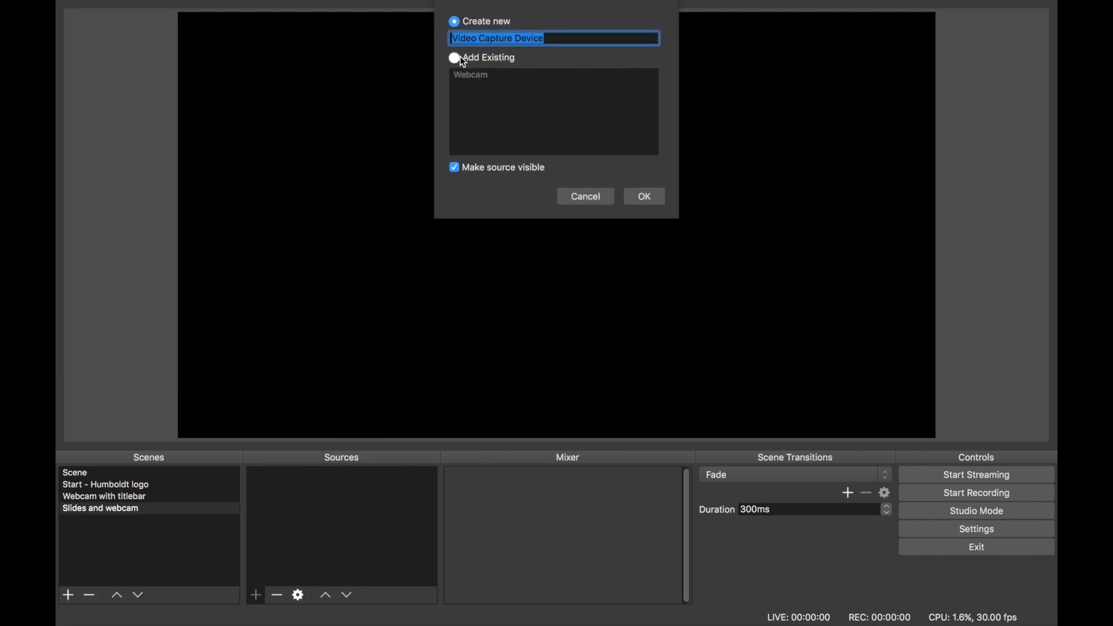
left_click(458, 58)
left_click(465, 76)
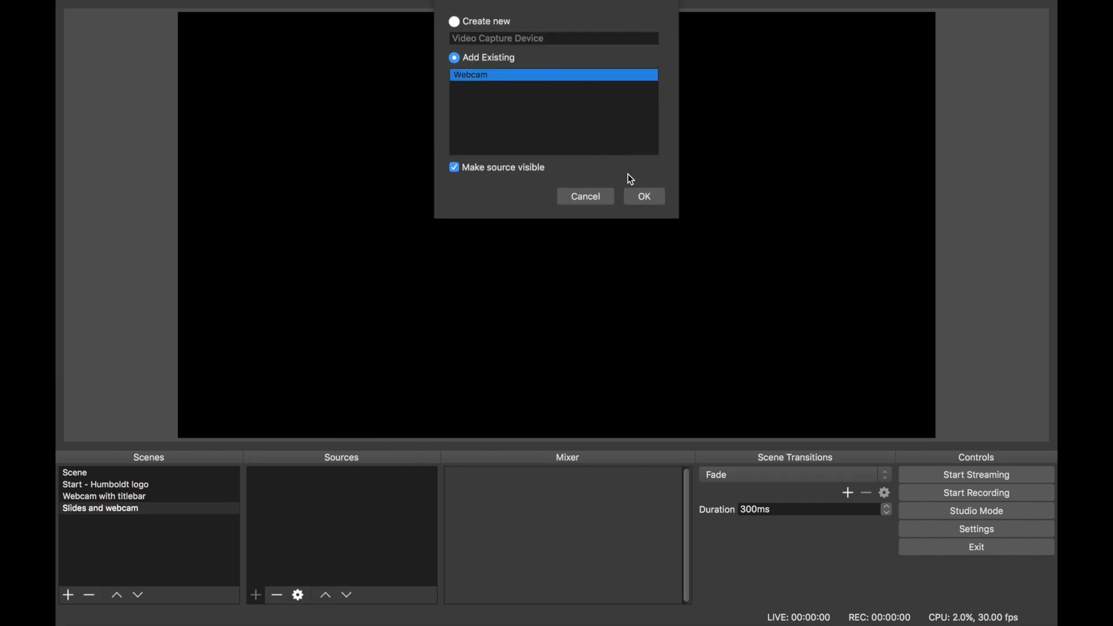
left_click(642, 196)
Move the webcam image to the canvas's right edge and shrink it into the upper-right area.
left_click_drag(570, 169, 821, 192)
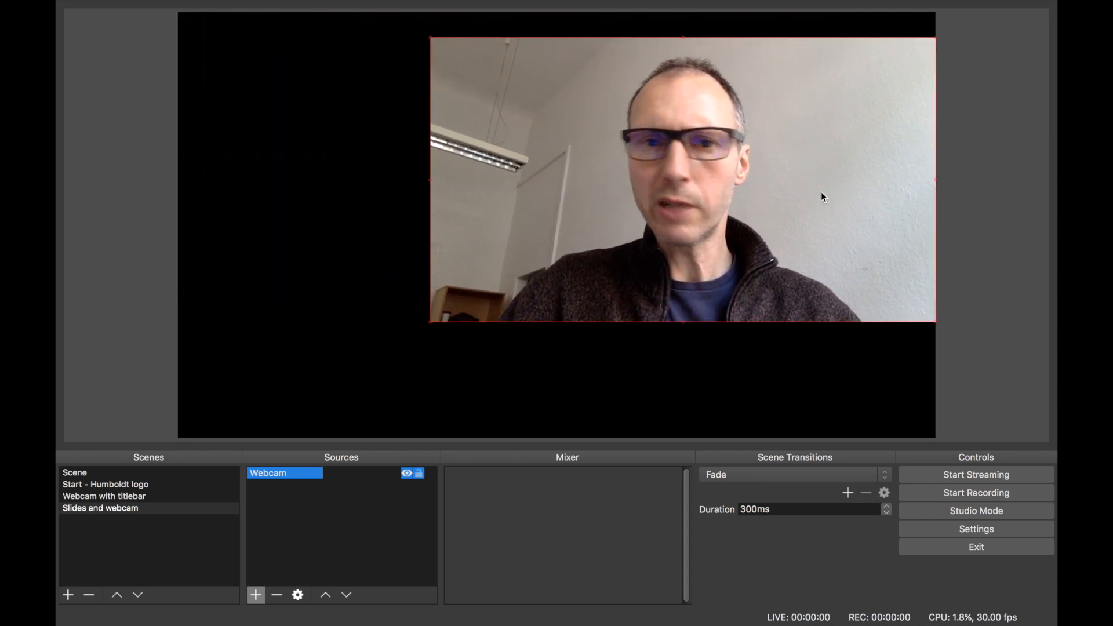
left_click_drag(430, 322, 659, 209)
left_click(617, 270)
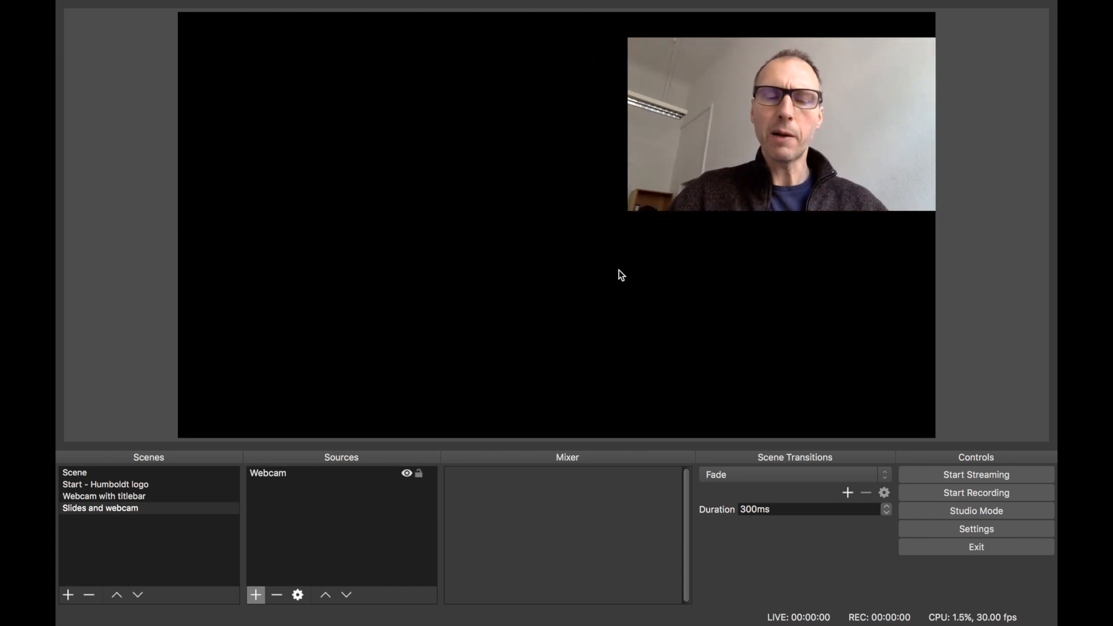
Add a new Image Slide Show source named Slides to the scene.
left_click(257, 594)
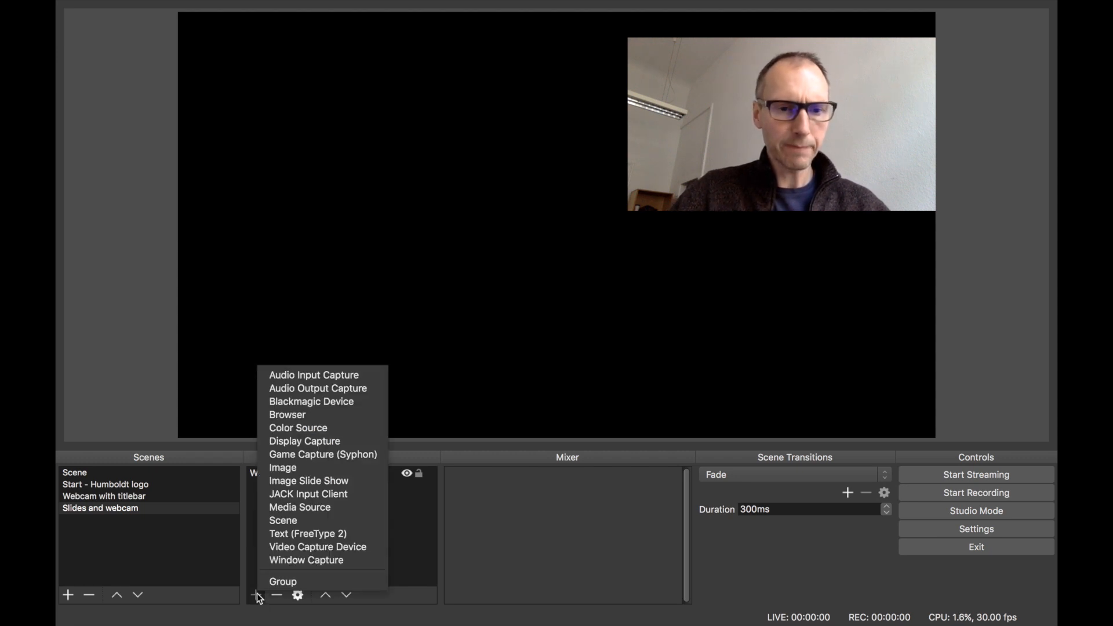
left_click(282, 483)
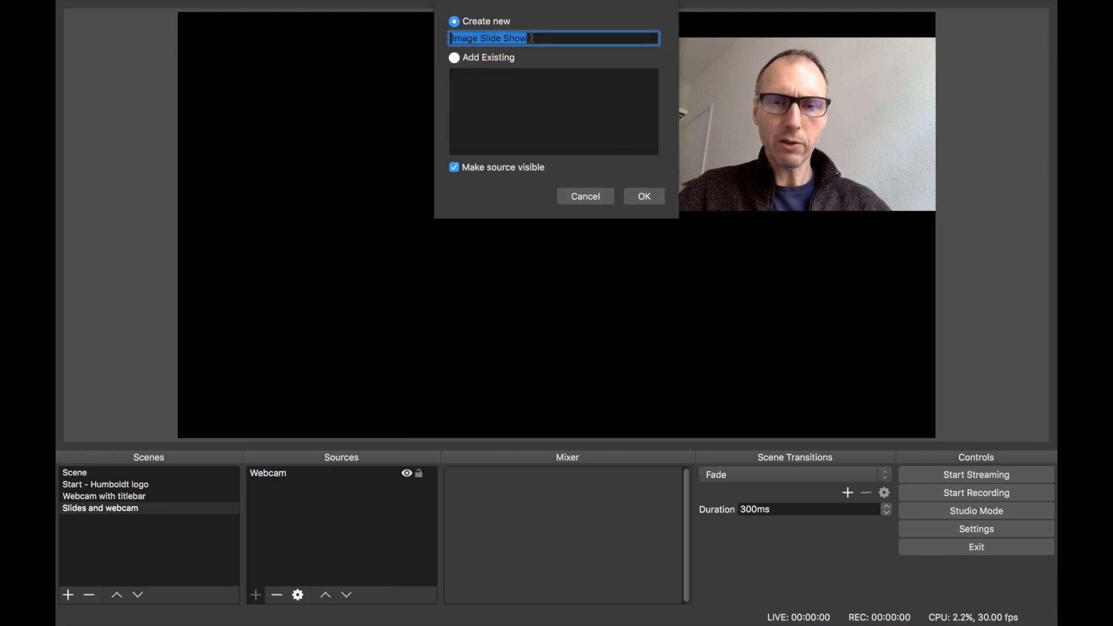
type("Slides")
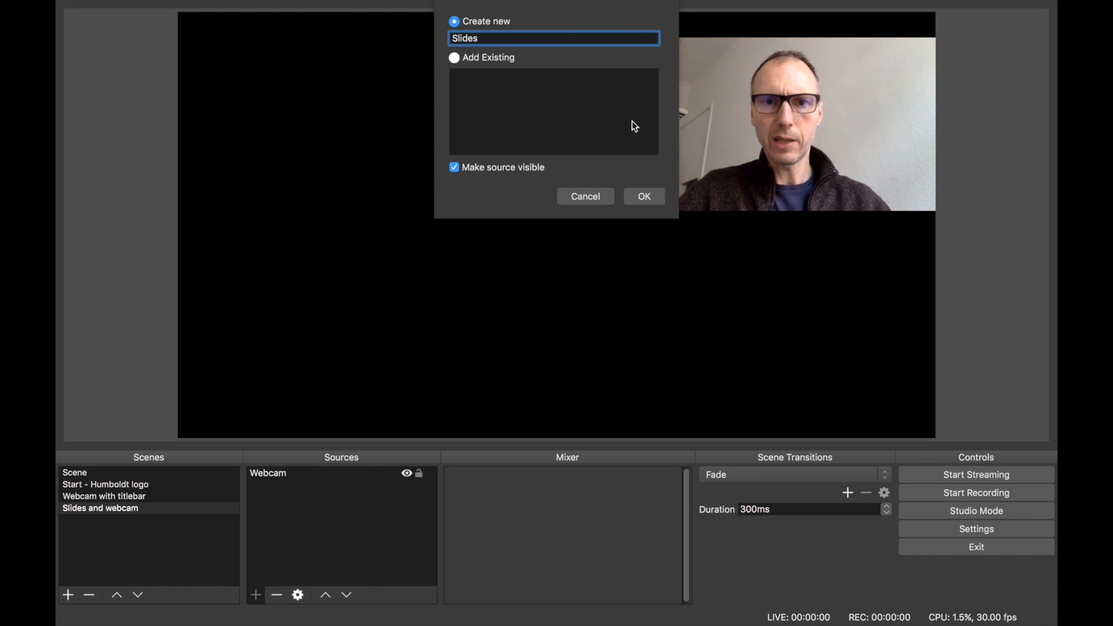
left_click(648, 194)
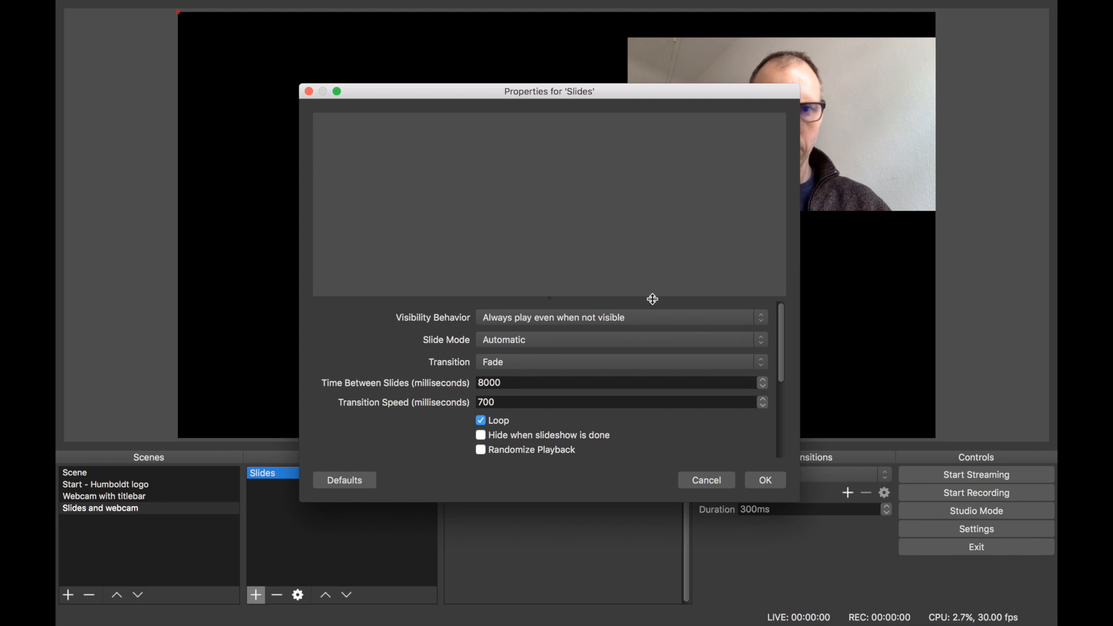
Add the Slides directory from the OBS tutorial folder as the slide show's image files.
left_click_drag(648, 95, 635, 42)
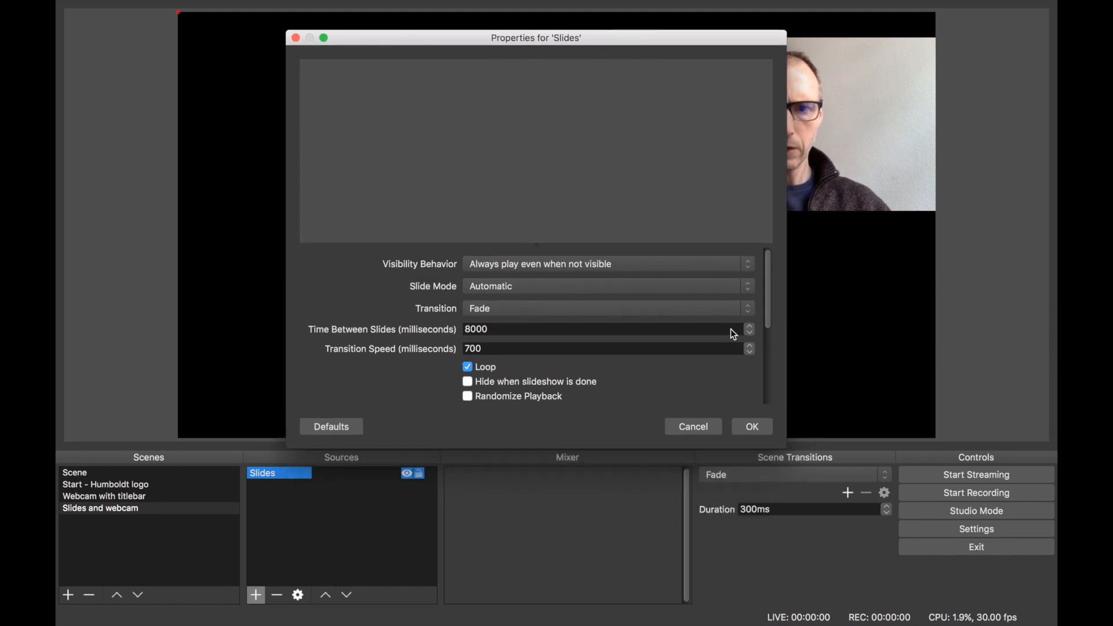
left_click_drag(772, 271, 767, 351)
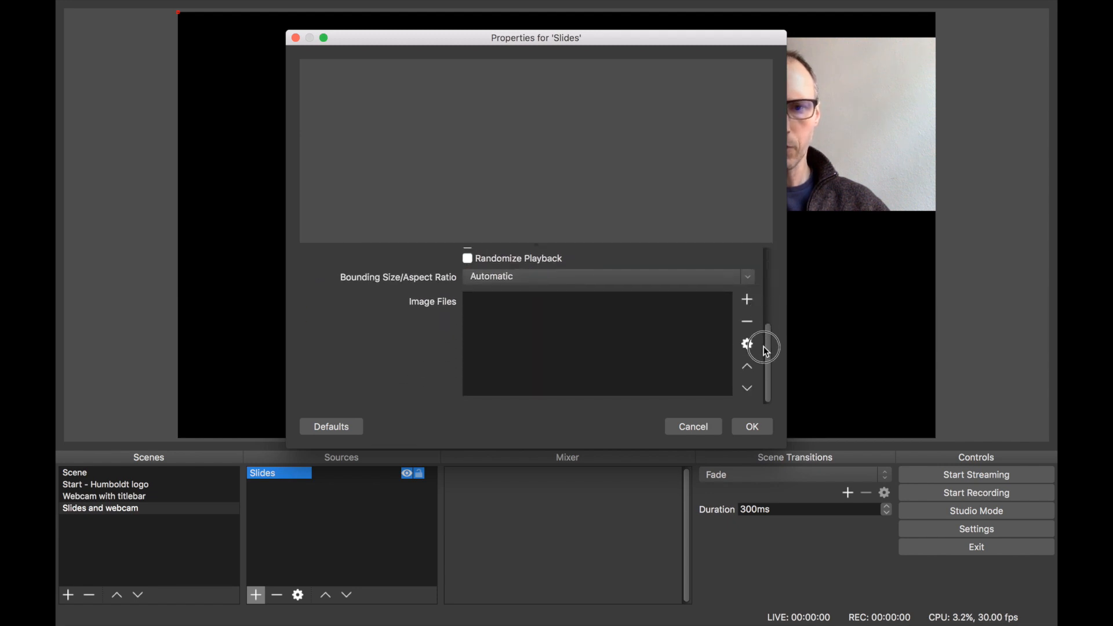
left_click(749, 301)
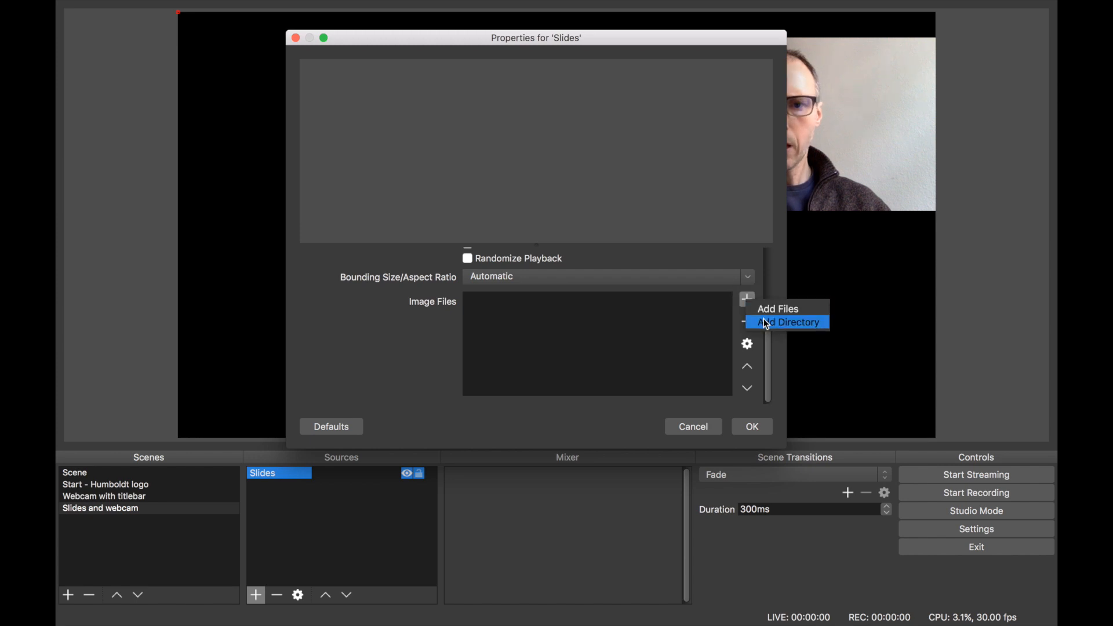
left_click(768, 323)
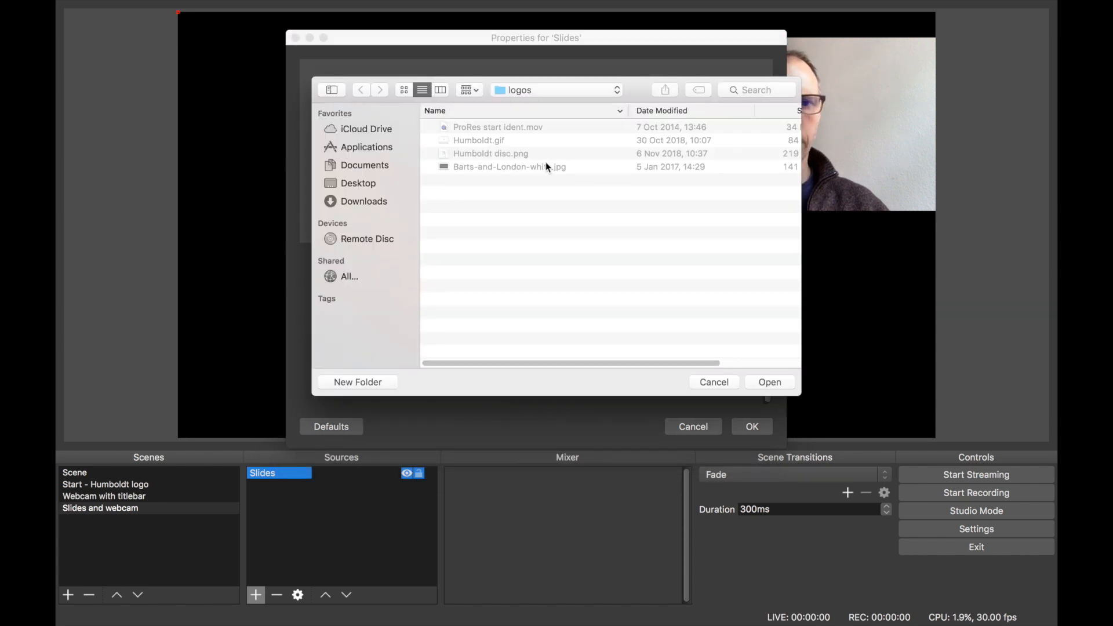
left_click(533, 87)
left_click(535, 105)
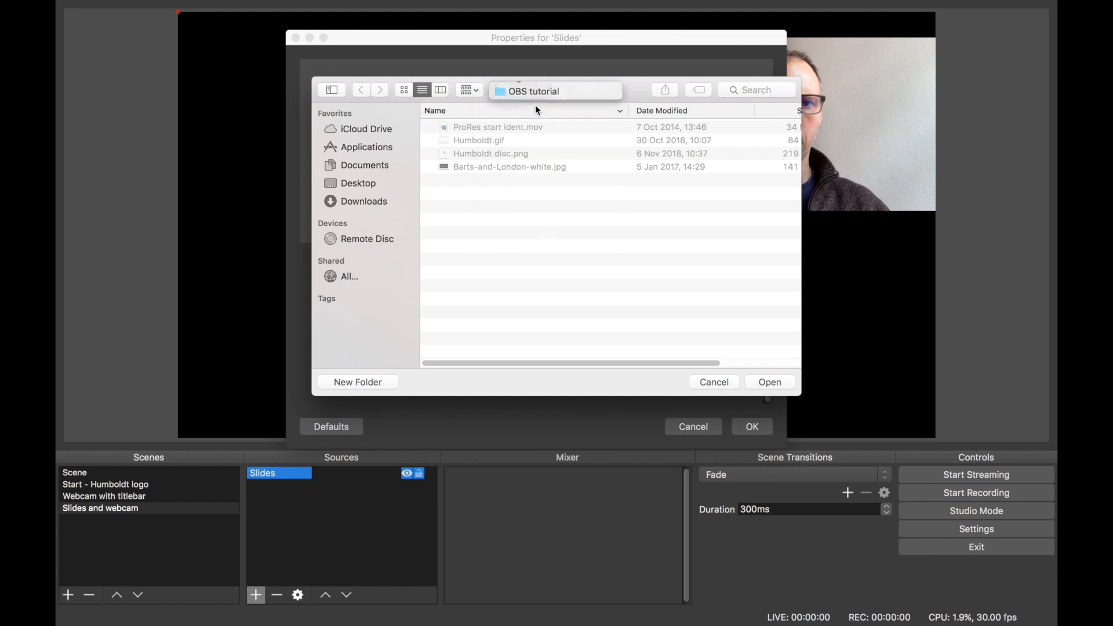
left_click(497, 128)
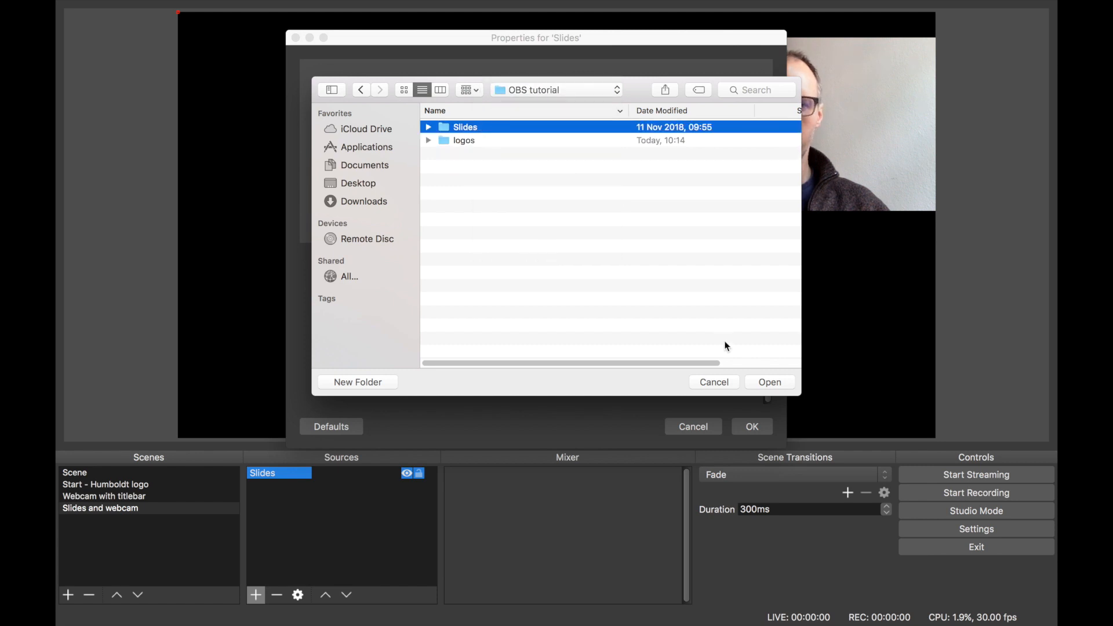
left_click(770, 383)
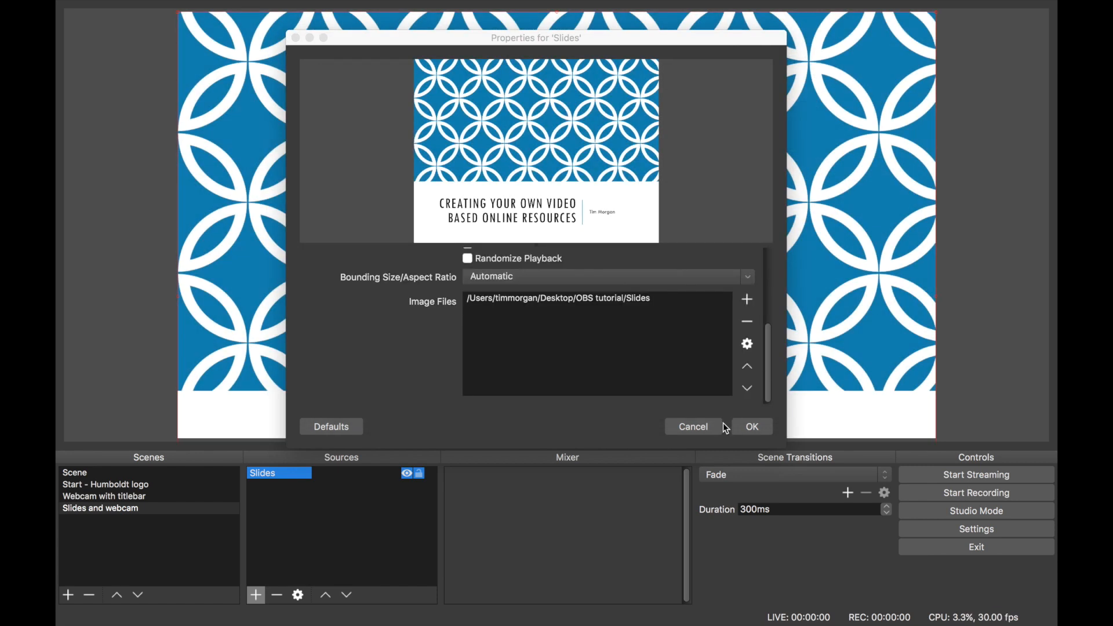
Turn off looping for the slide show, set its slide mode to Manual (Use hotkeys to control slideshow), and accept the properties.
left_click_drag(769, 376, 764, 319)
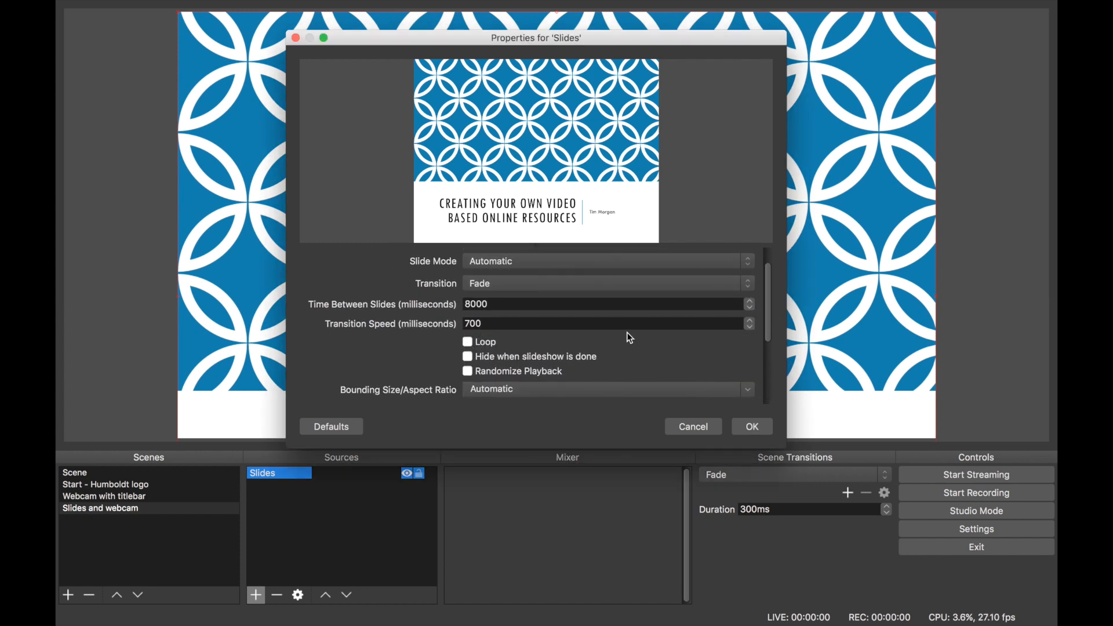
scroll(629, 335, "down", 3)
scroll(627, 332, "up", 5)
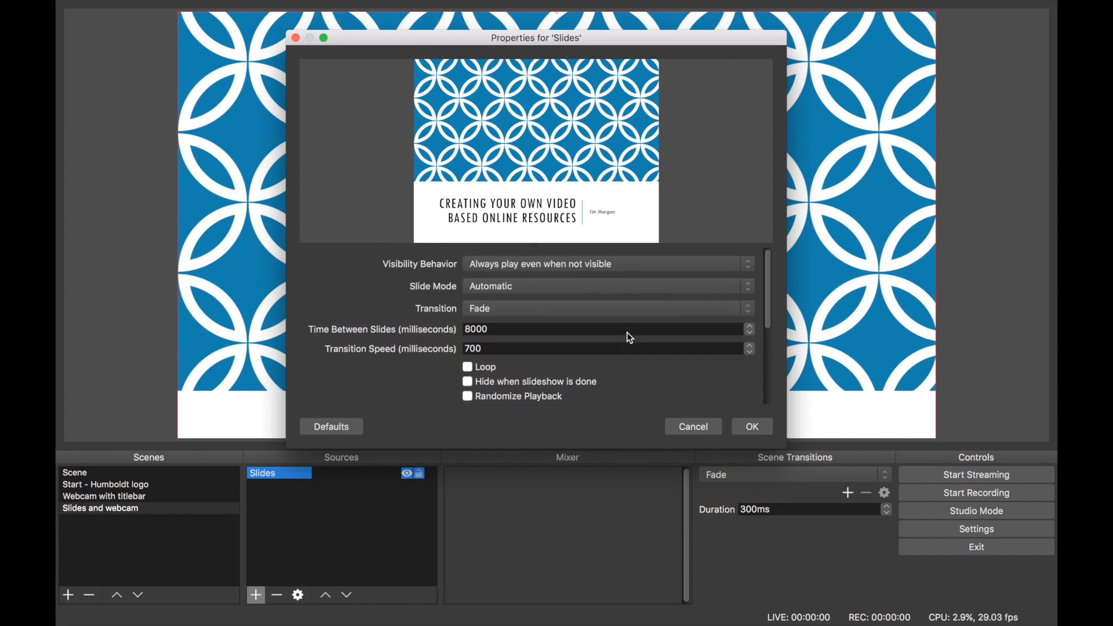
double_click(627, 332)
left_click(632, 285)
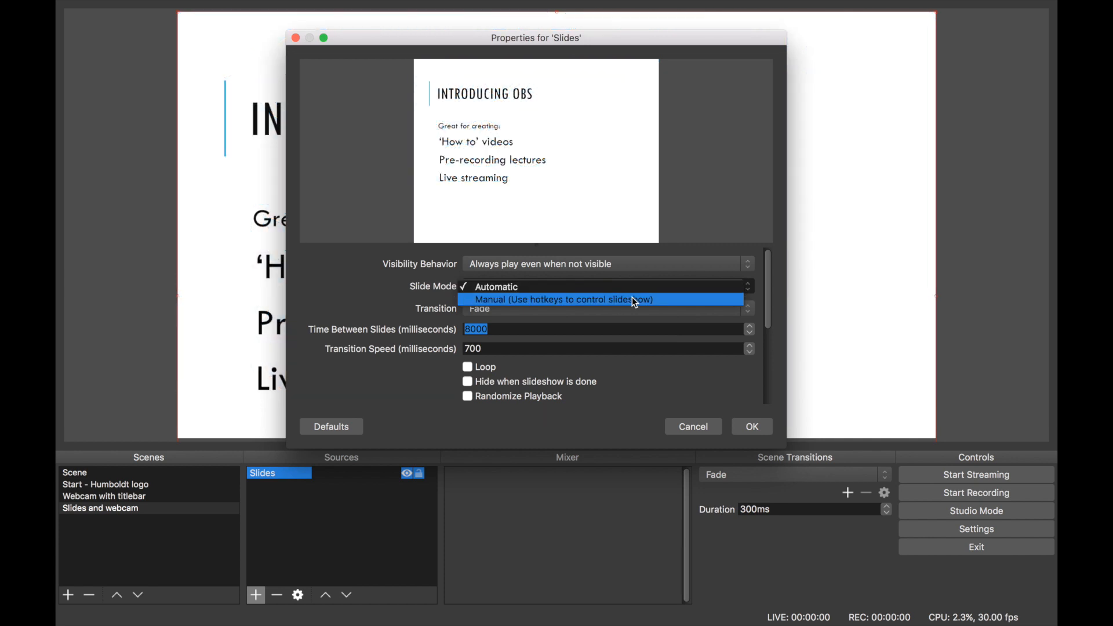
left_click(636, 299)
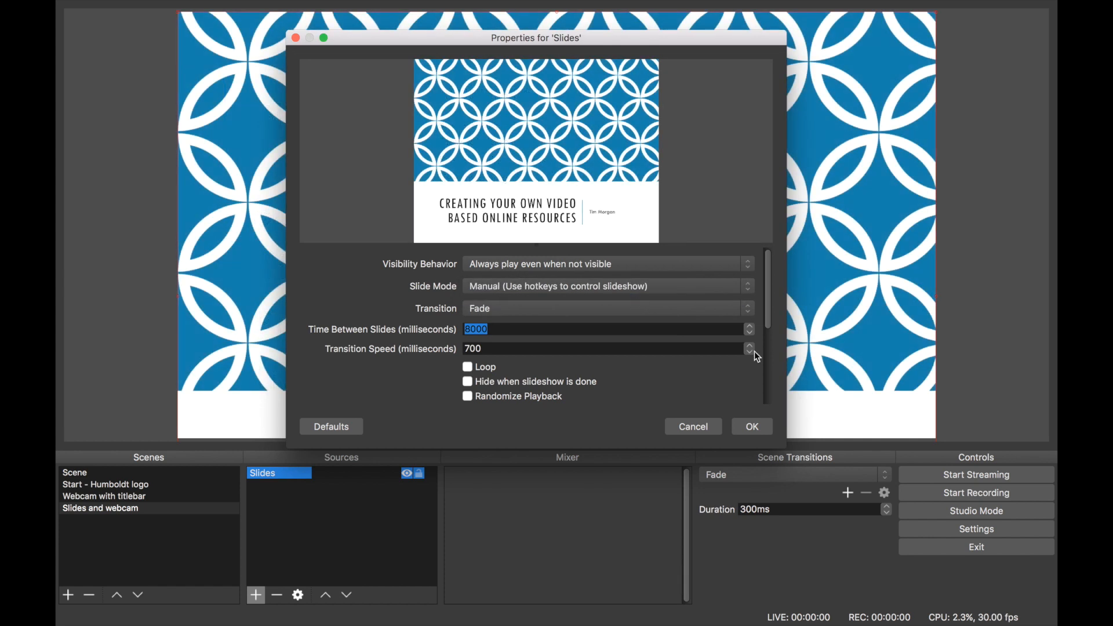
left_click(755, 430)
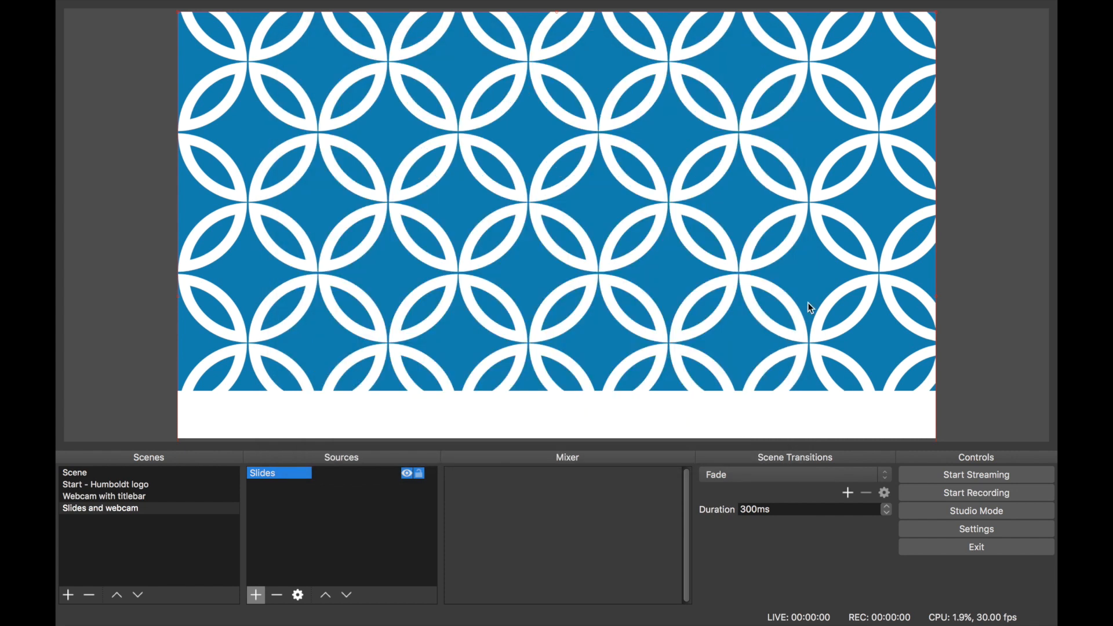
Shrink the Slides source and place it in the left part of the canvas, beside the webcam image.
left_click_drag(808, 298, 763, 339)
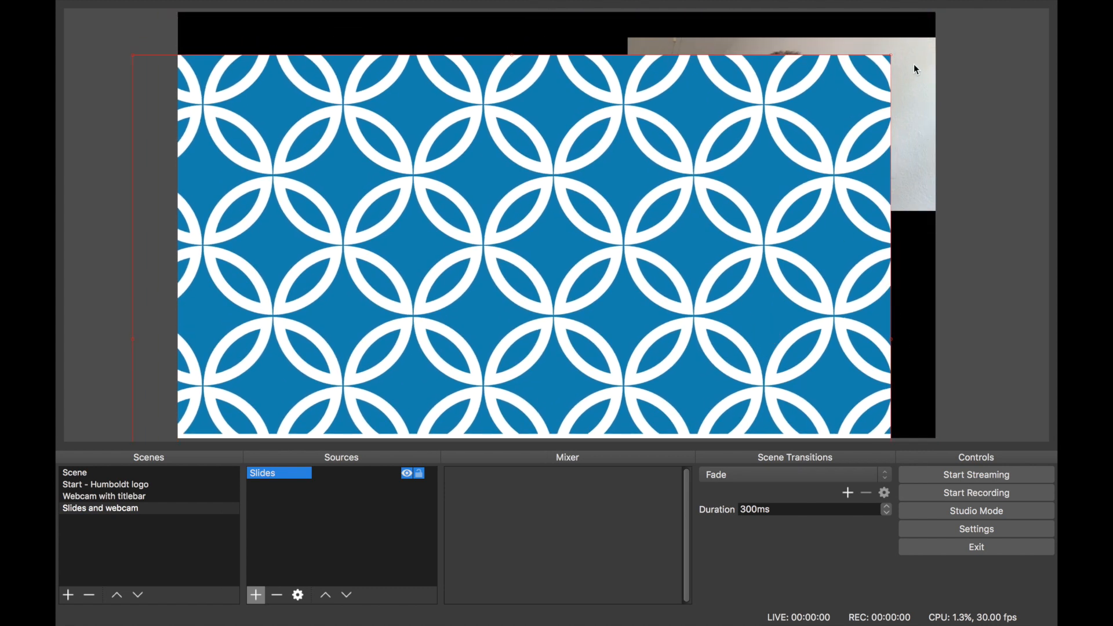
left_click_drag(893, 58, 589, 377)
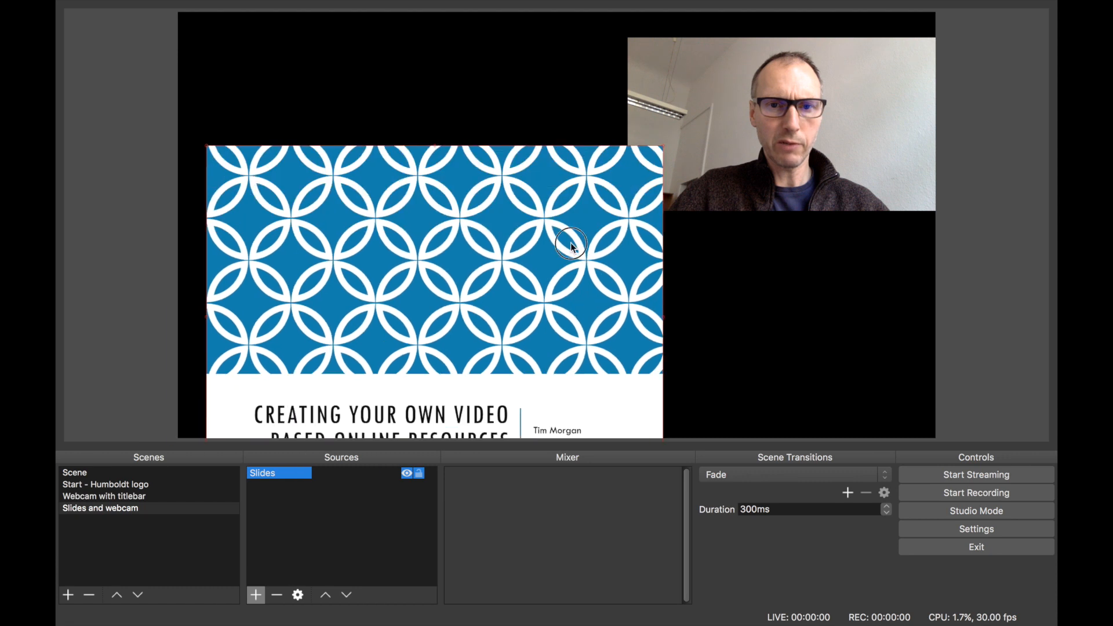
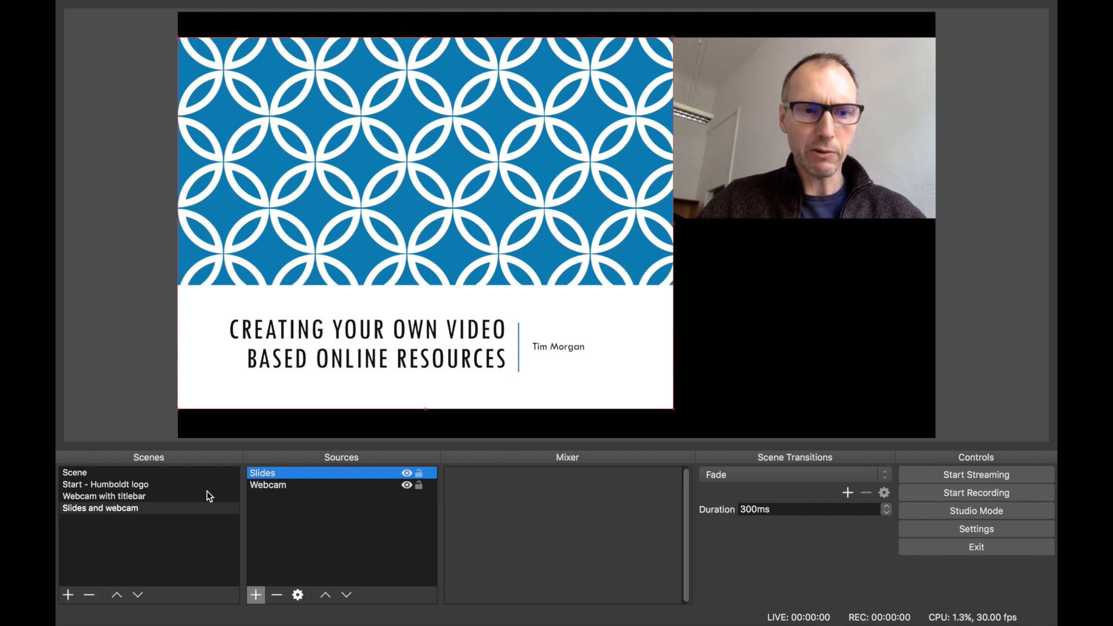
Switch from the Slides and webcam scene up to the Start - Humboldt logo scene and back to preview them.
left_click(195, 514)
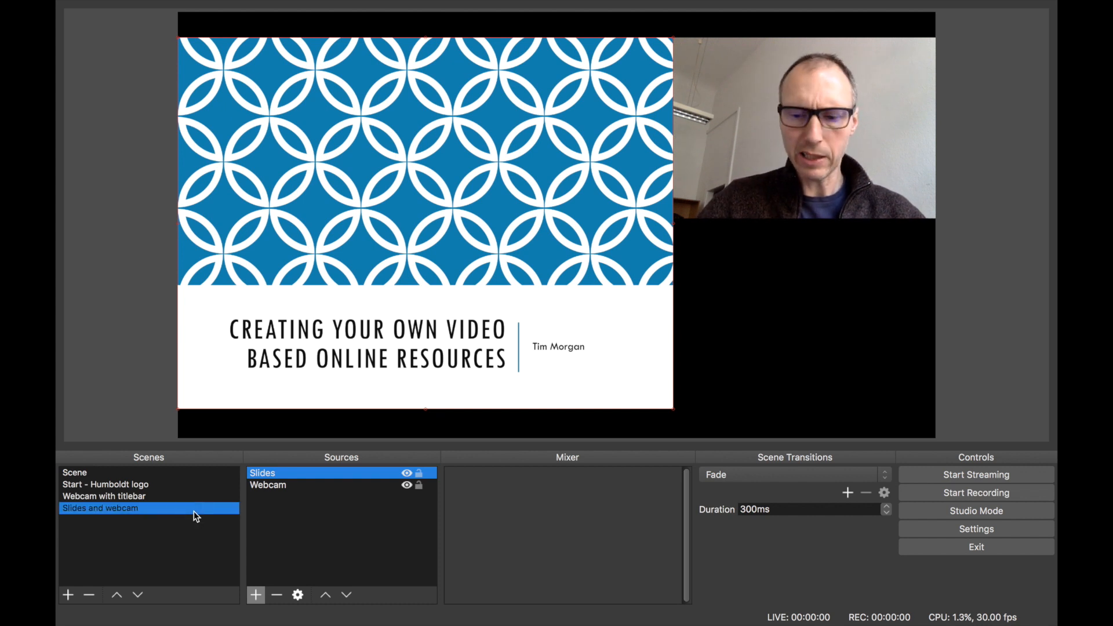
key("Up")
key("Up")
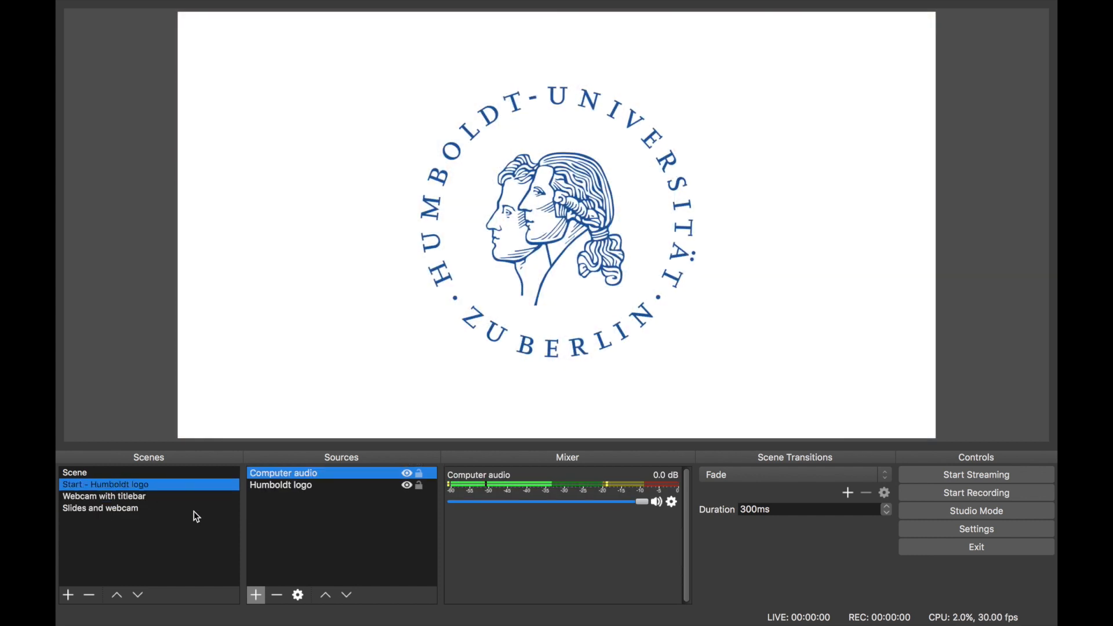
key("Down")
key("Down")
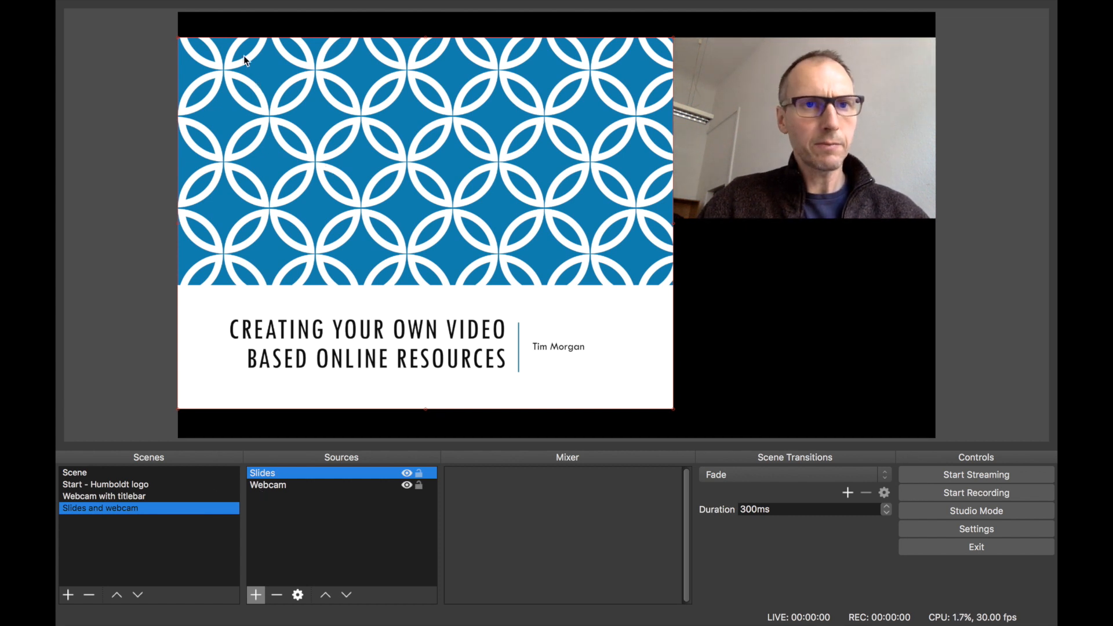
Open the preferences at the hotkey settings.
mouse_move(237, 5)
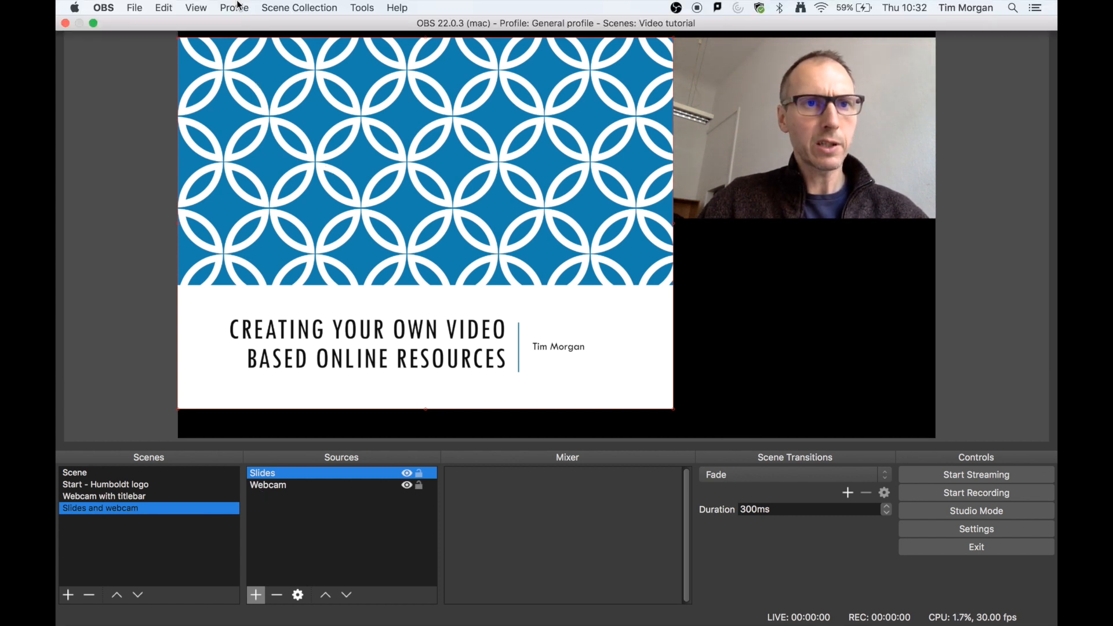
left_click(133, 7)
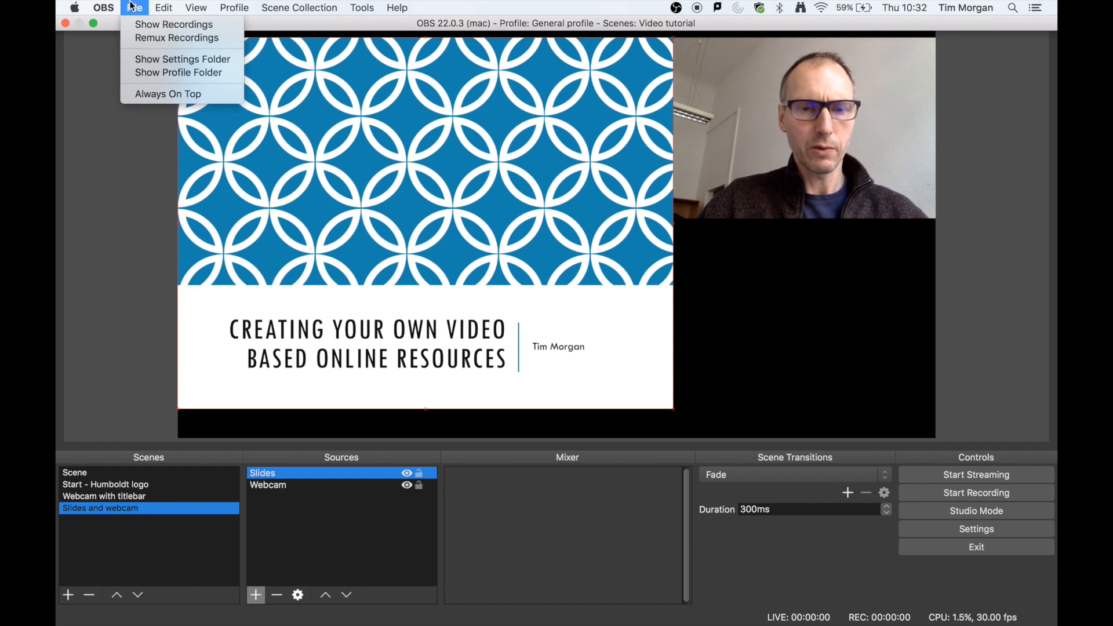
left_click(106, 162)
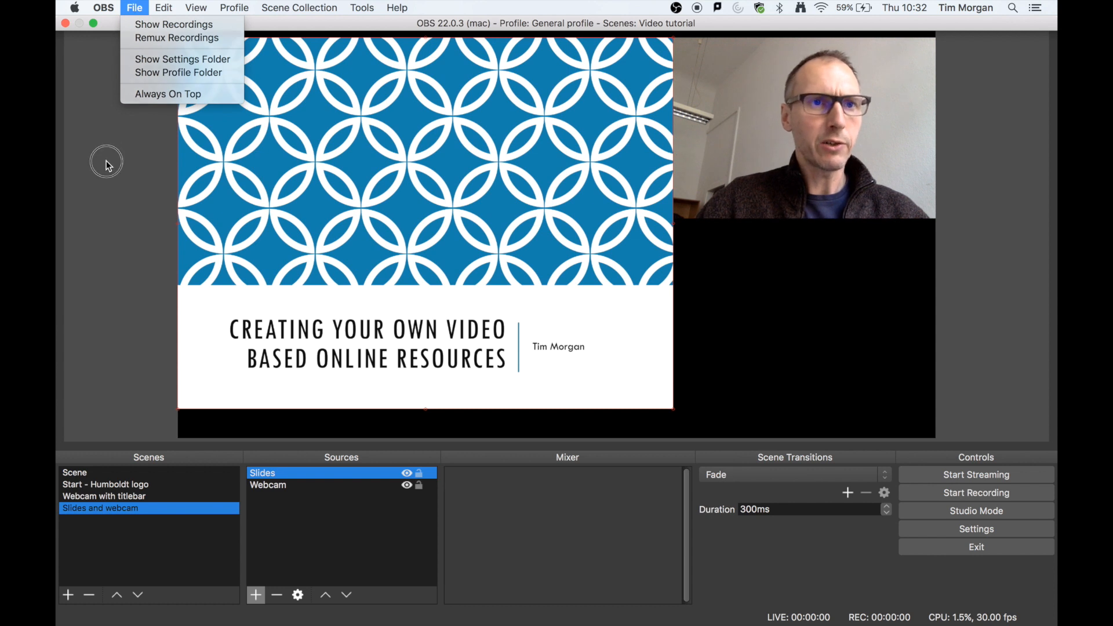
left_click(104, 7)
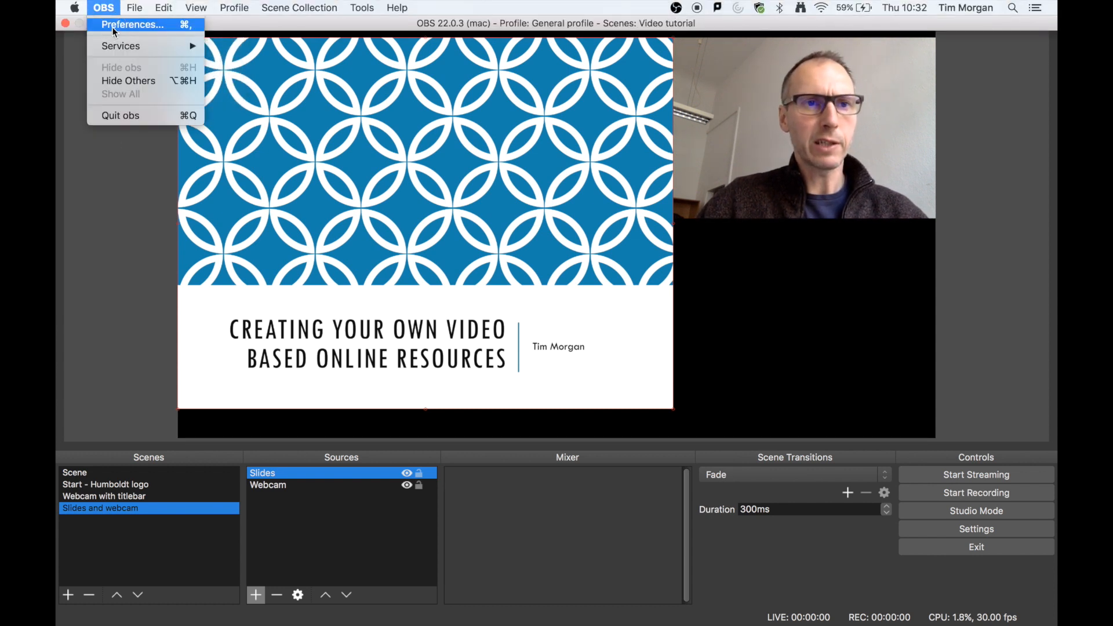
left_click(113, 25)
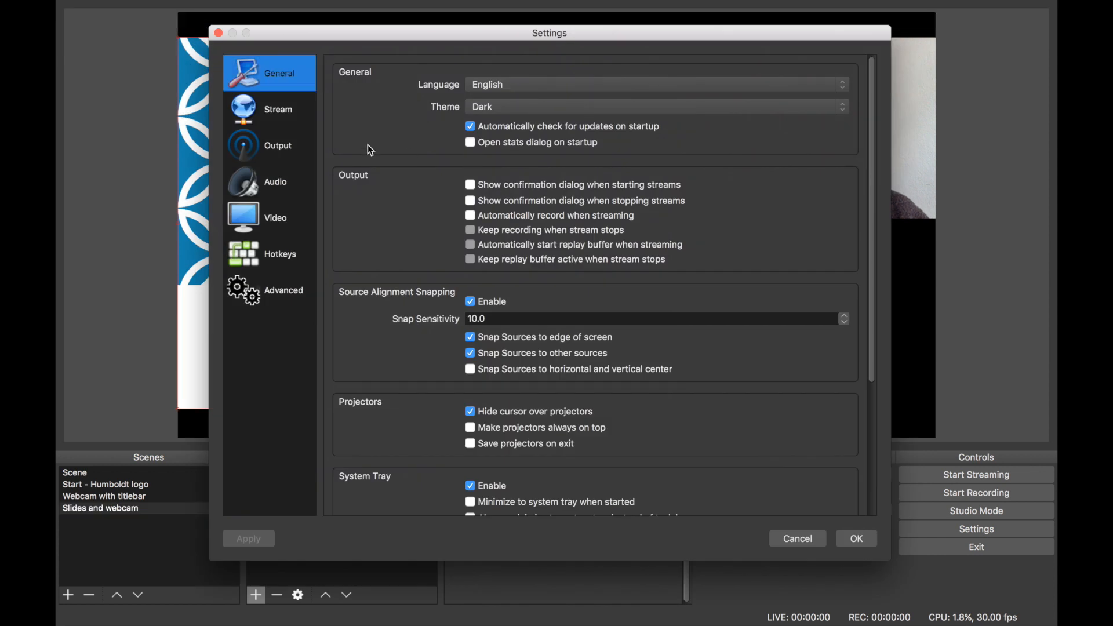
left_click(268, 261)
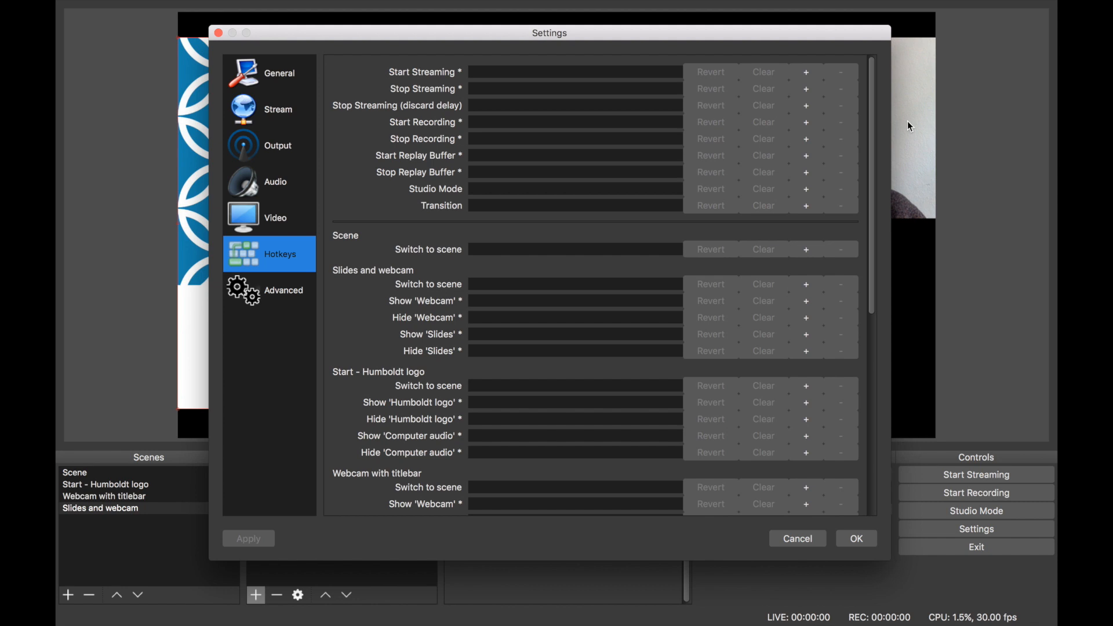
Assign the Right arrow key to Next Slide and the Left arrow key to Previous Slide for the Slides source, and accept the settings.
left_click(871, 134)
left_click_drag(874, 139, 890, 348)
scroll(457, 207, "down", 2)
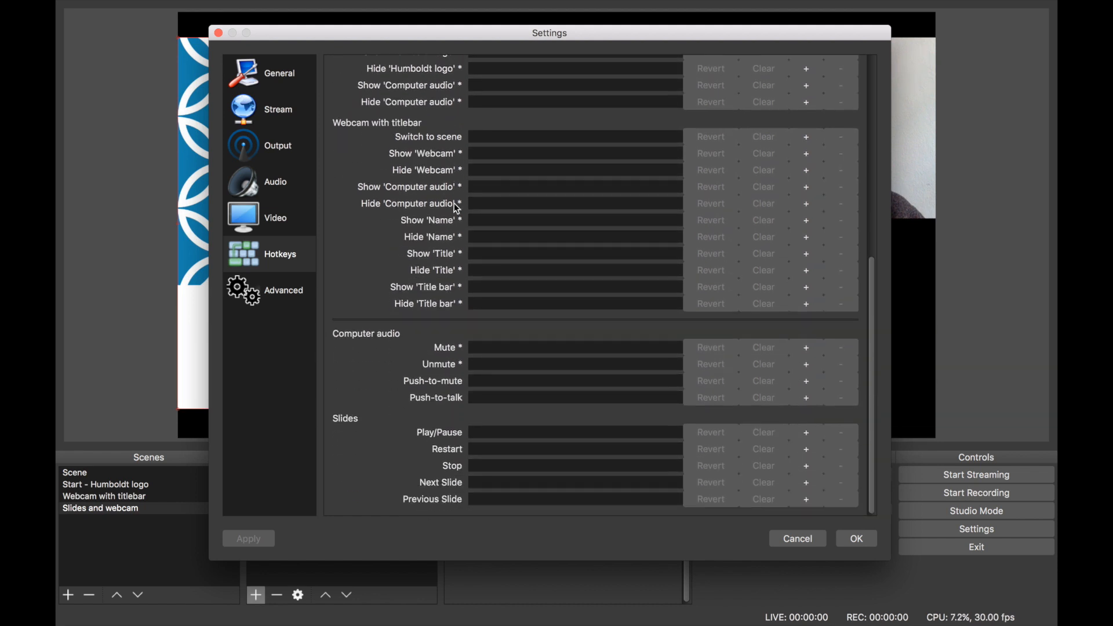
left_click(489, 489)
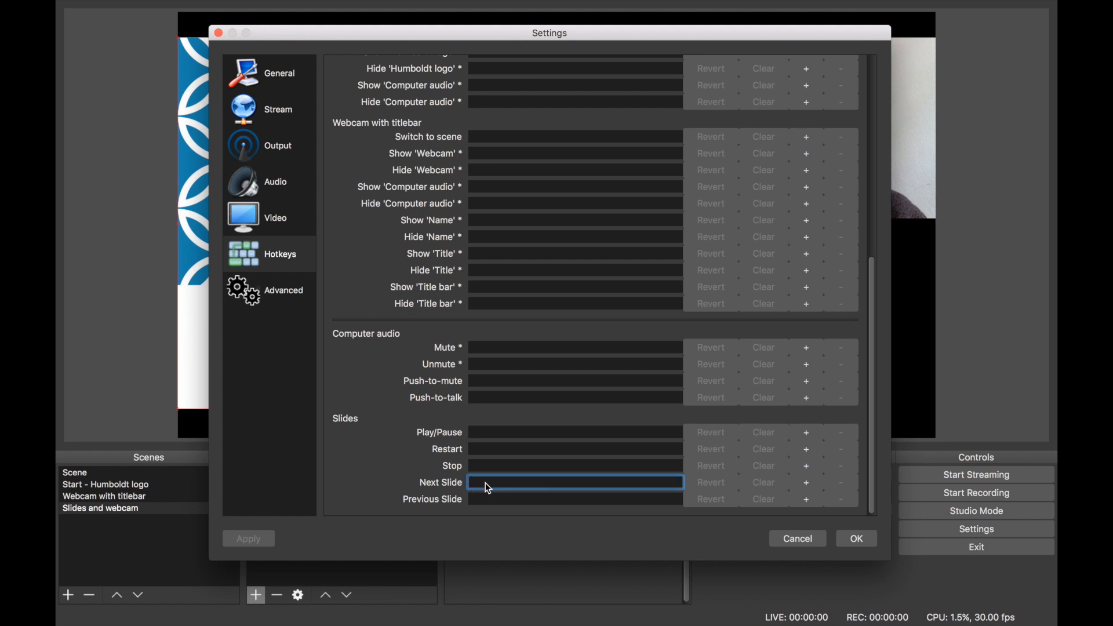
key("Right")
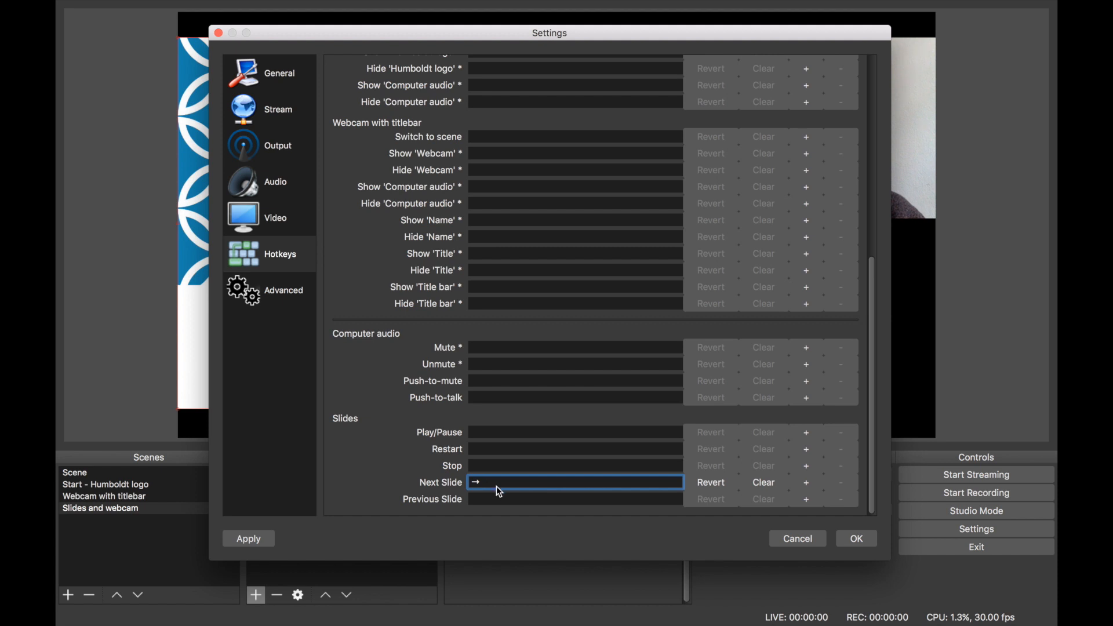
left_click(488, 501)
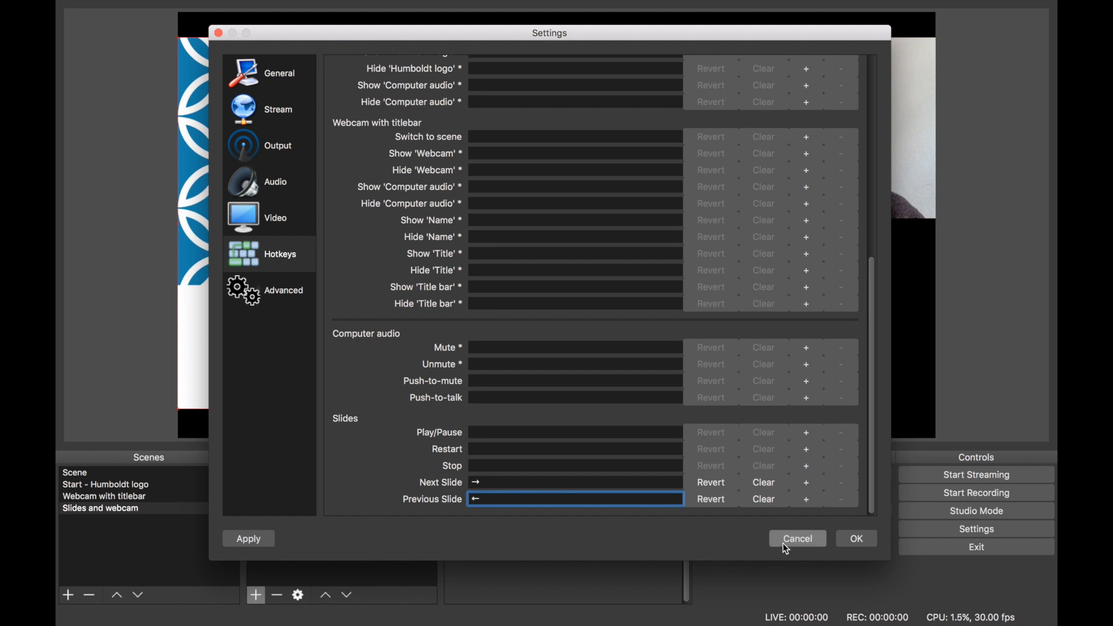
left_click(857, 539)
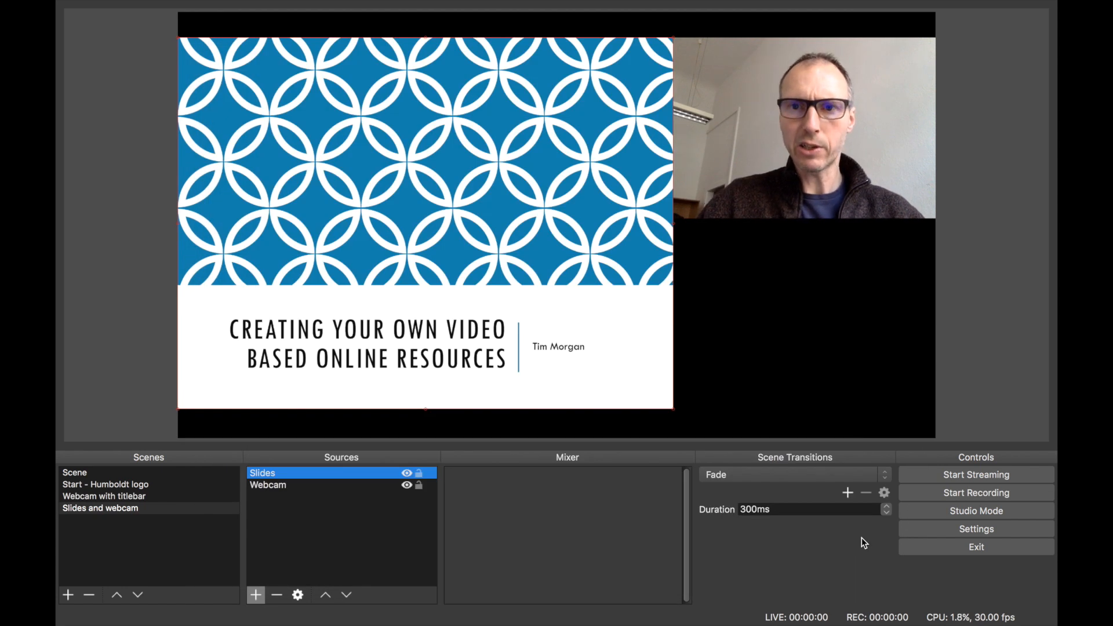
Test the slide hotkeys by advancing three slides and returning to the title slide.
key("Right")
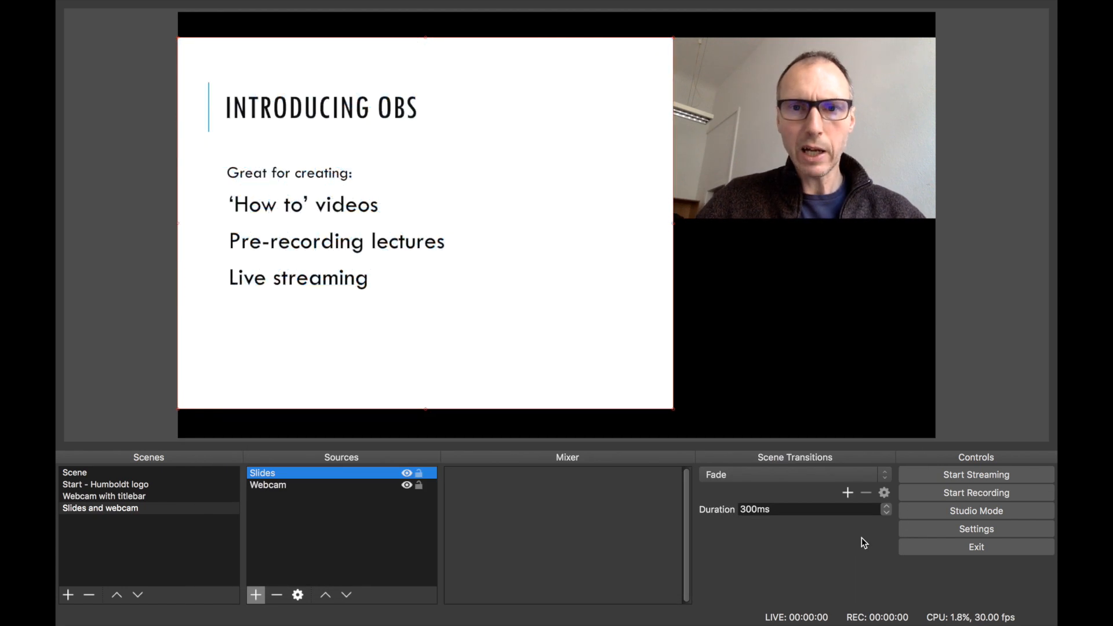
key("Right")
key("Right")
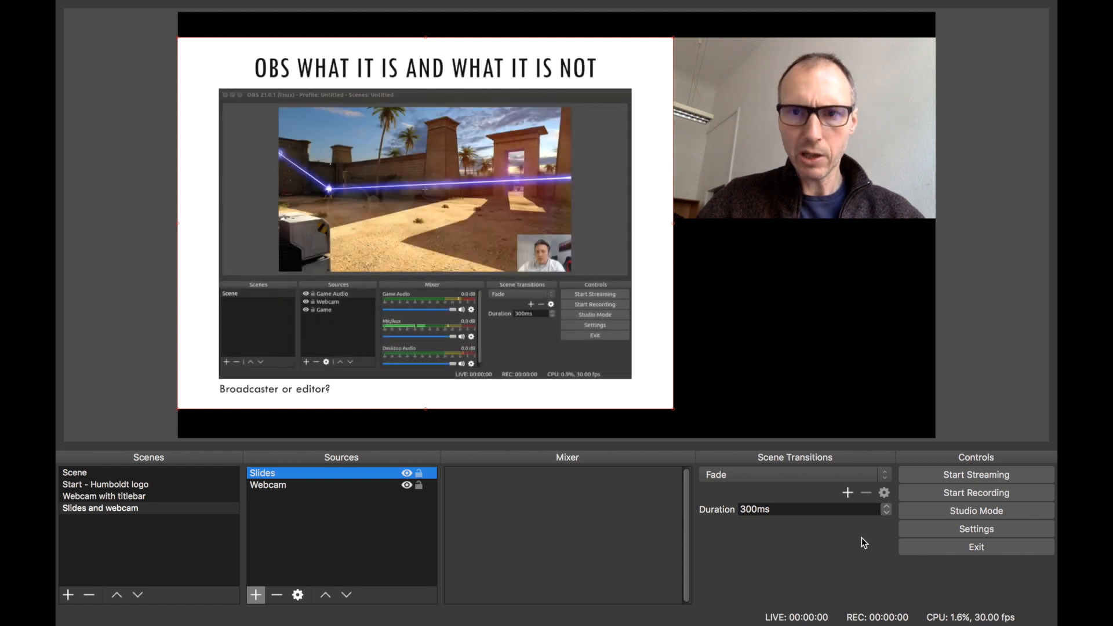
key("Left")
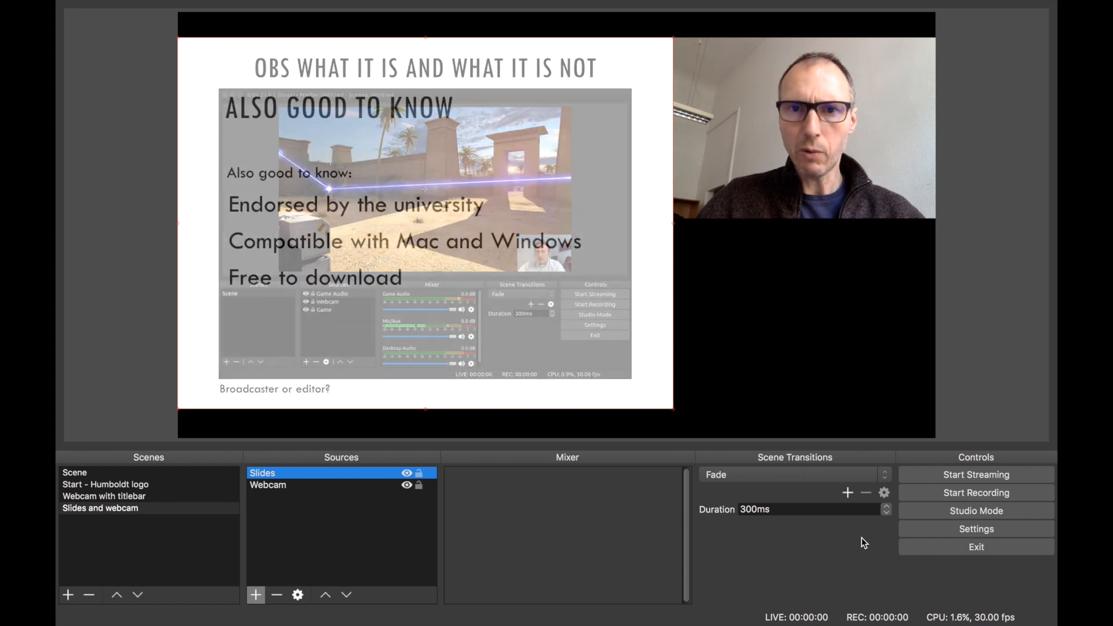
key("Left")
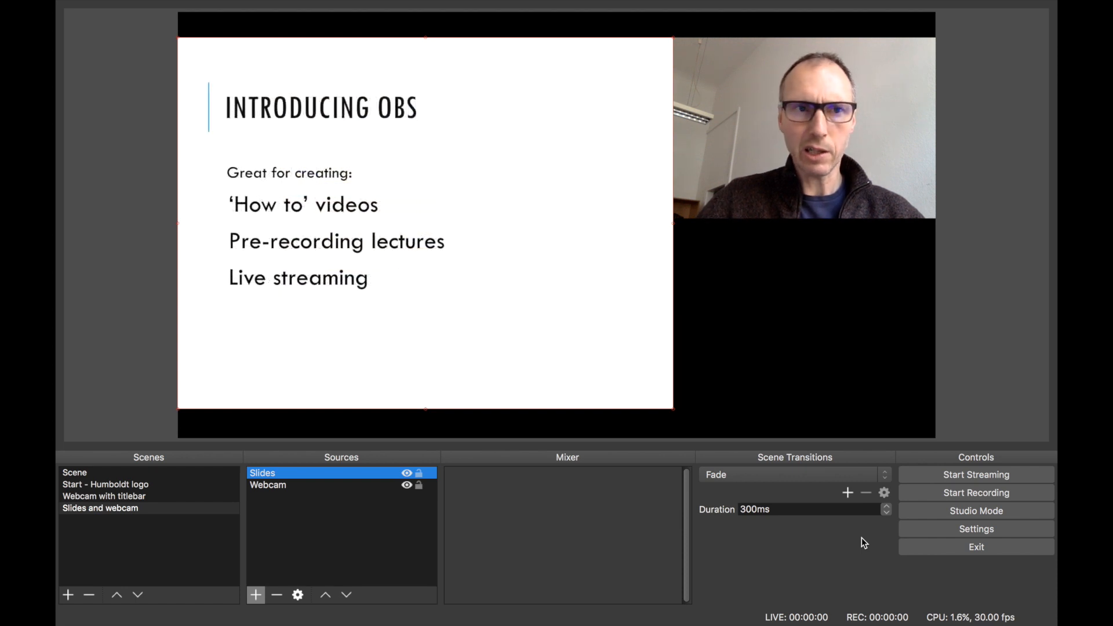
key("Left")
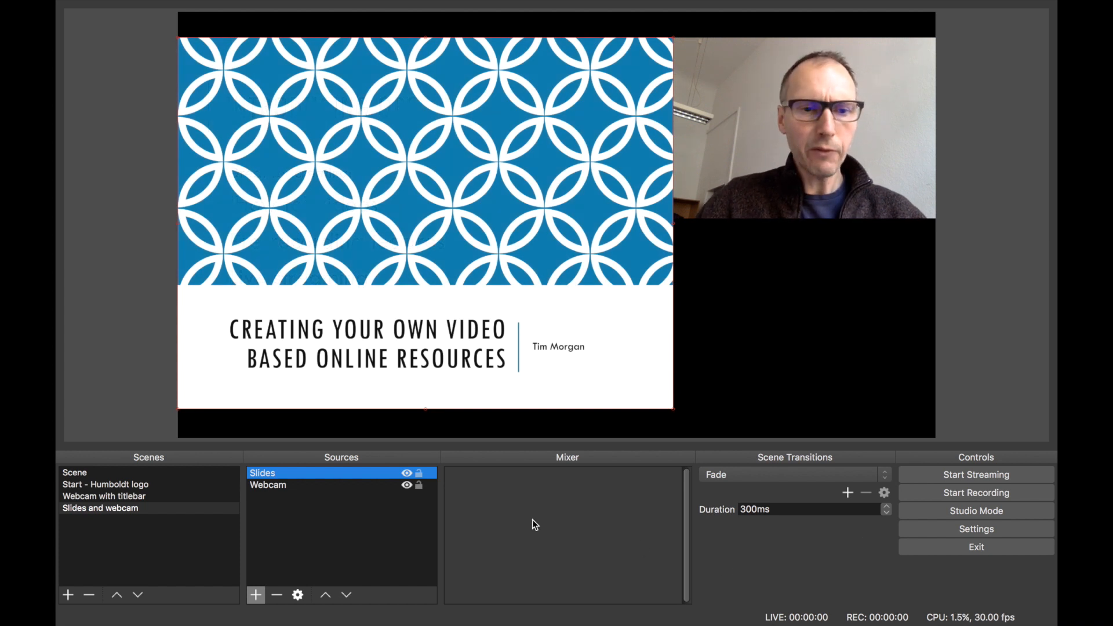
Preview the scenes from Start - Humboldt logo down to Slides and webcam, and go back to Webcam with titlebar.
key("super+Tab")
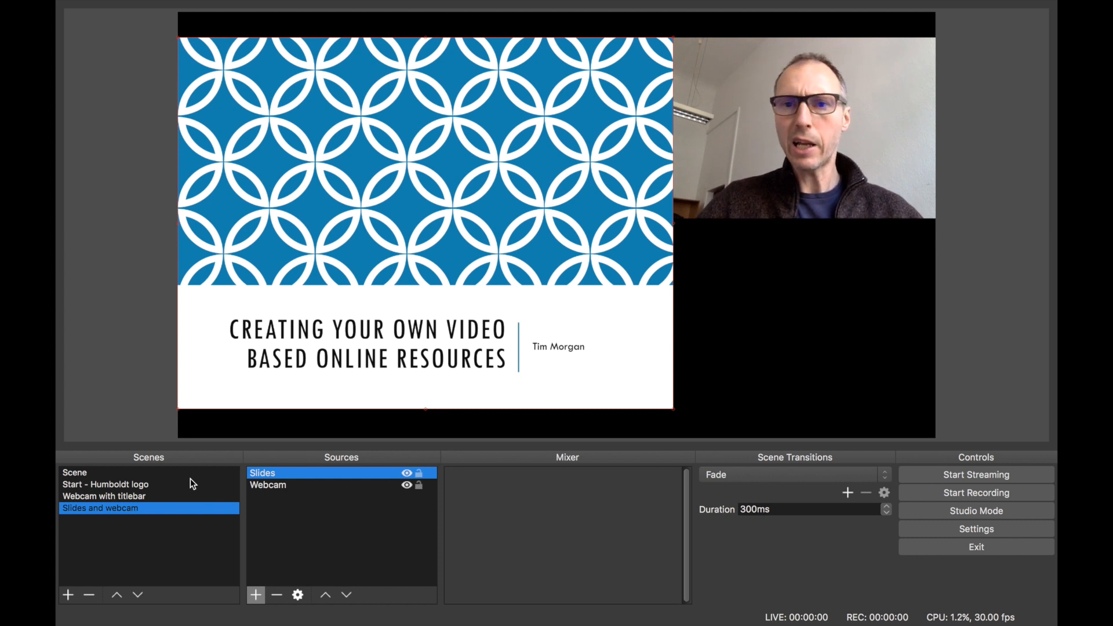
left_click(113, 484)
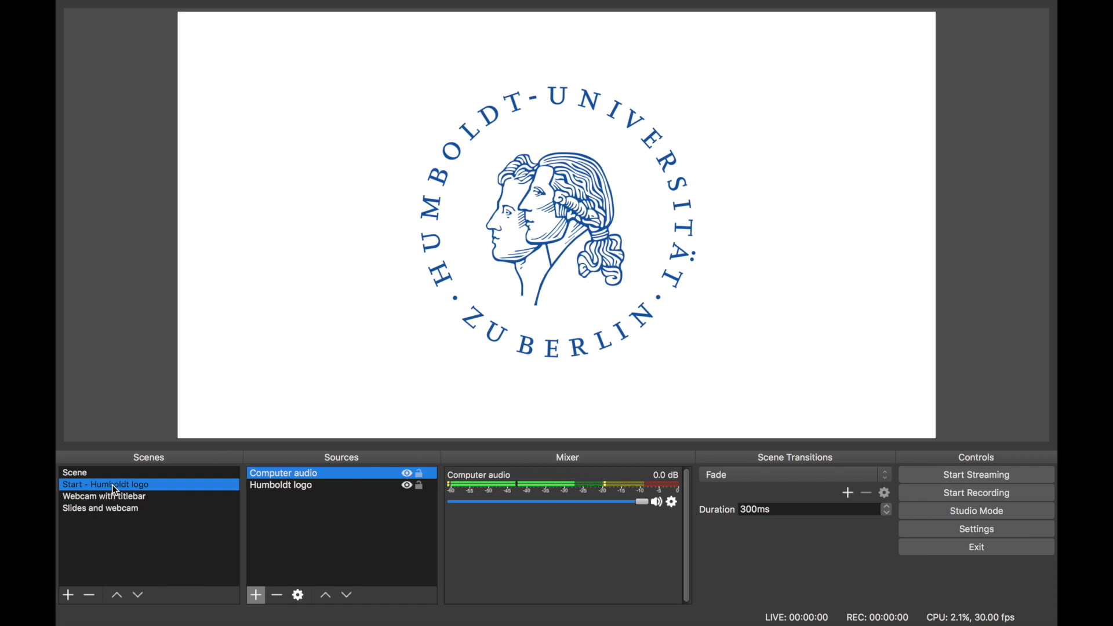
key("Down")
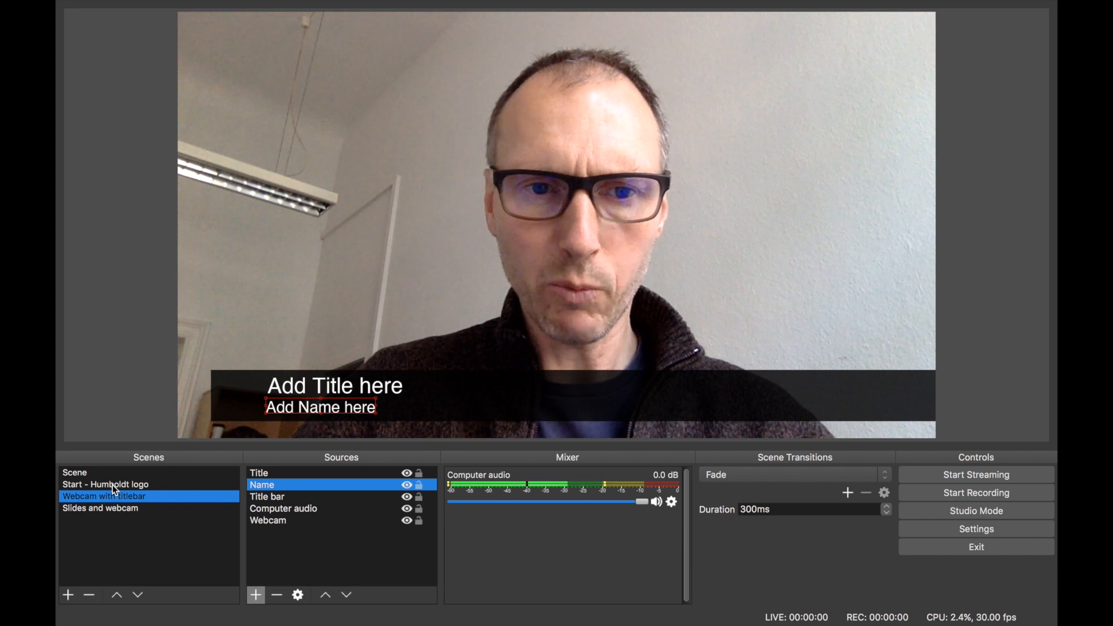
key("Down")
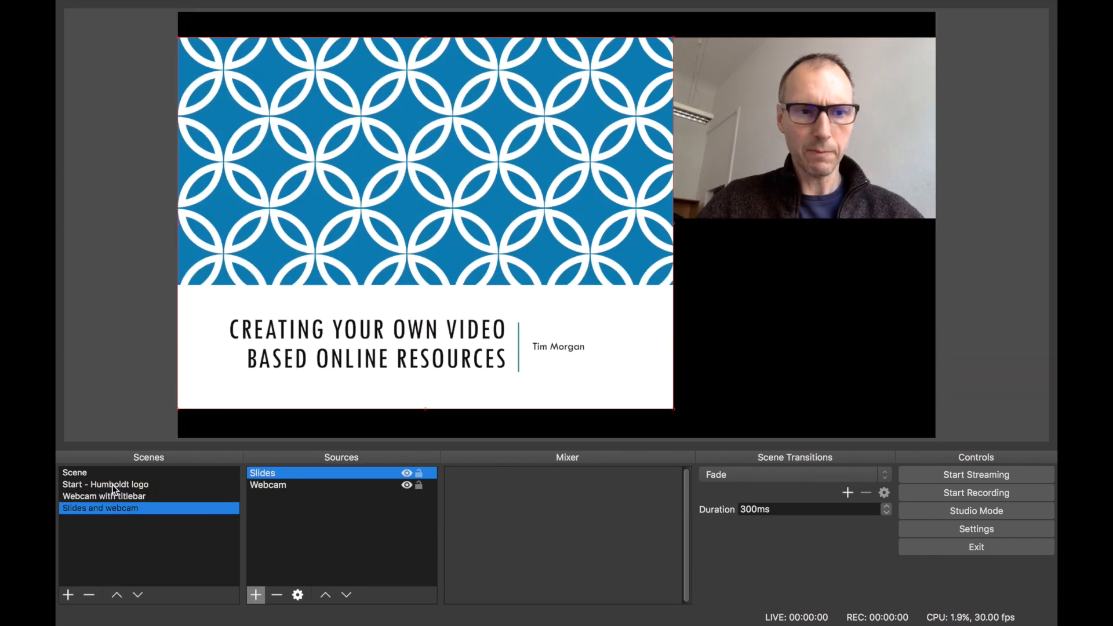
key("Up")
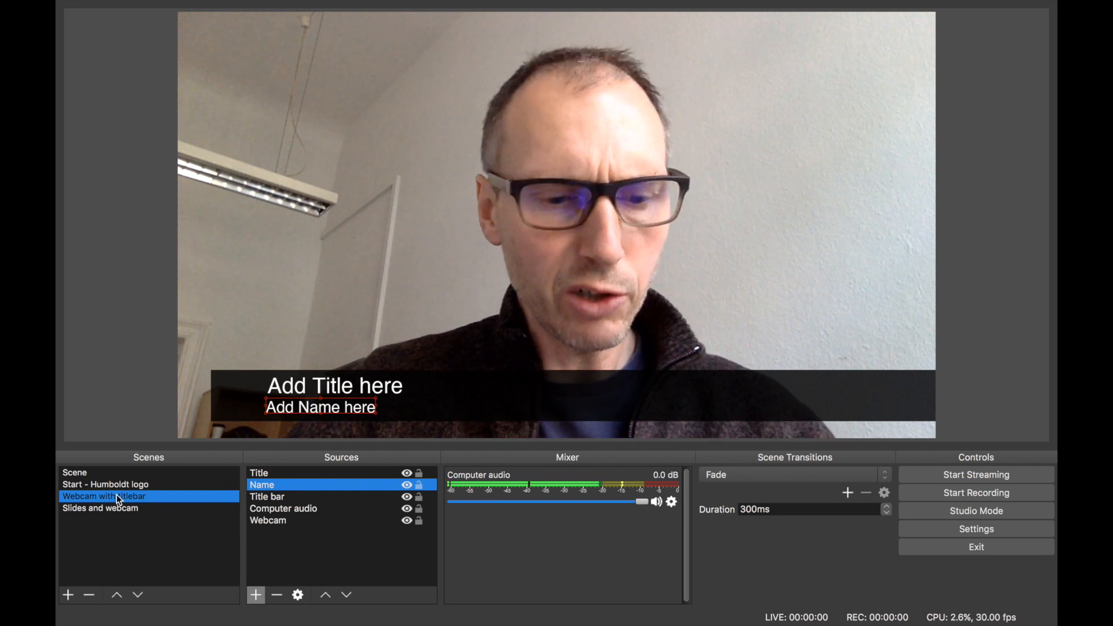
Try to duplicate the Webcam with titlebar scene under the name Webcam.
right_click(117, 496)
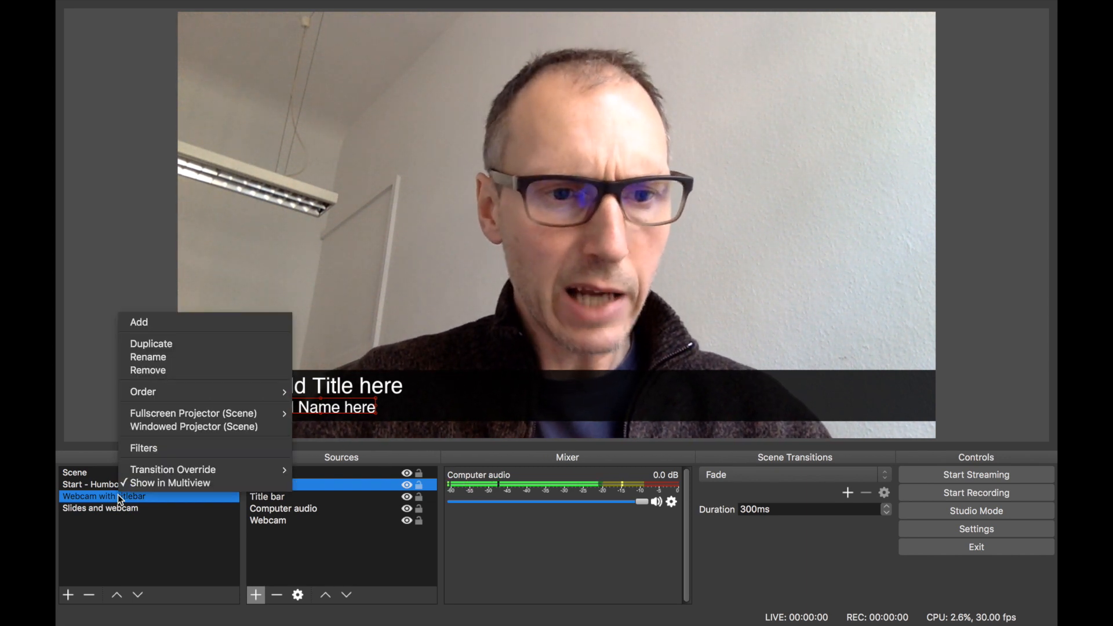
left_click(149, 344)
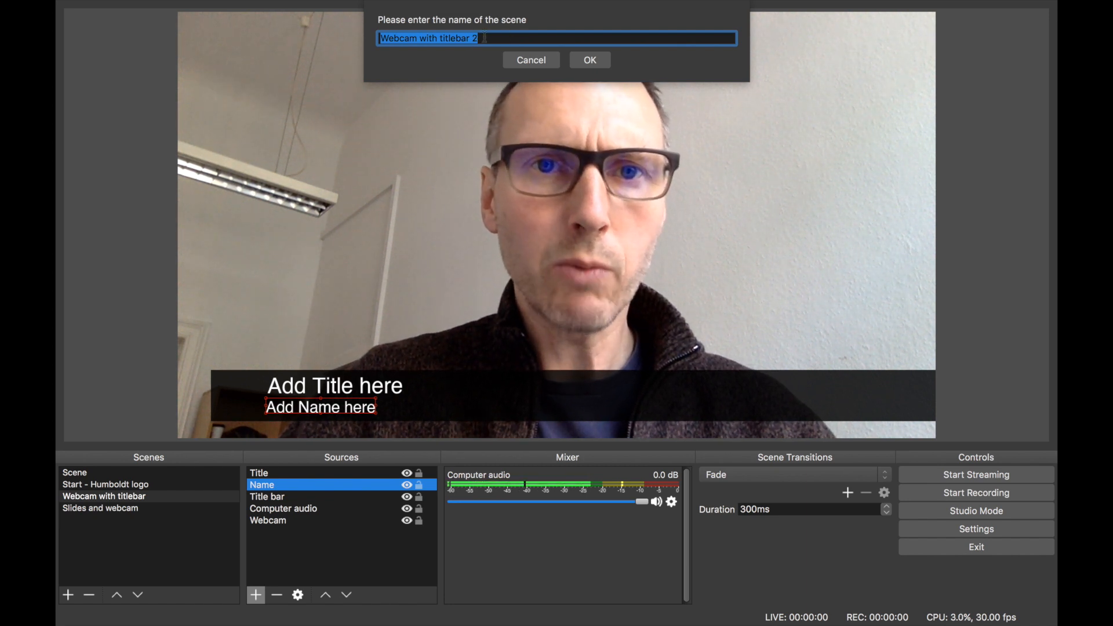
left_click(485, 37)
key("BackSpace")
key("BackSpace")
key("BackSpace")
key("BackSpace")
key("BackSpace")
key("BackSpace")
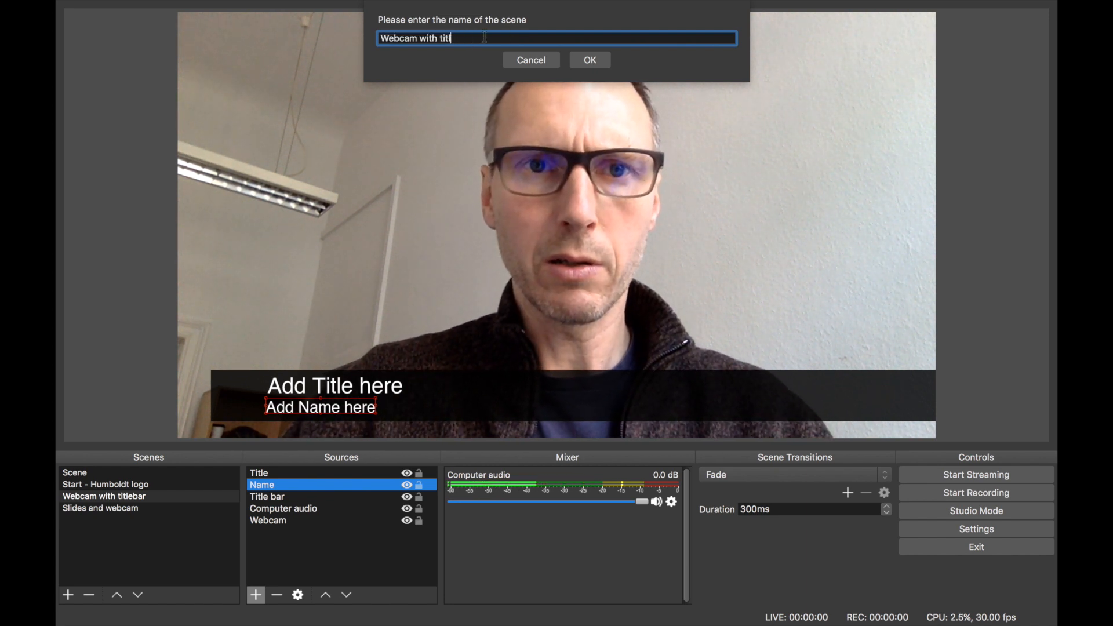
key("BackSpace")
key("BackSpace")
key("BackSpace")
key("BackSpace")
key("BackSpace")
key("BackSpace")
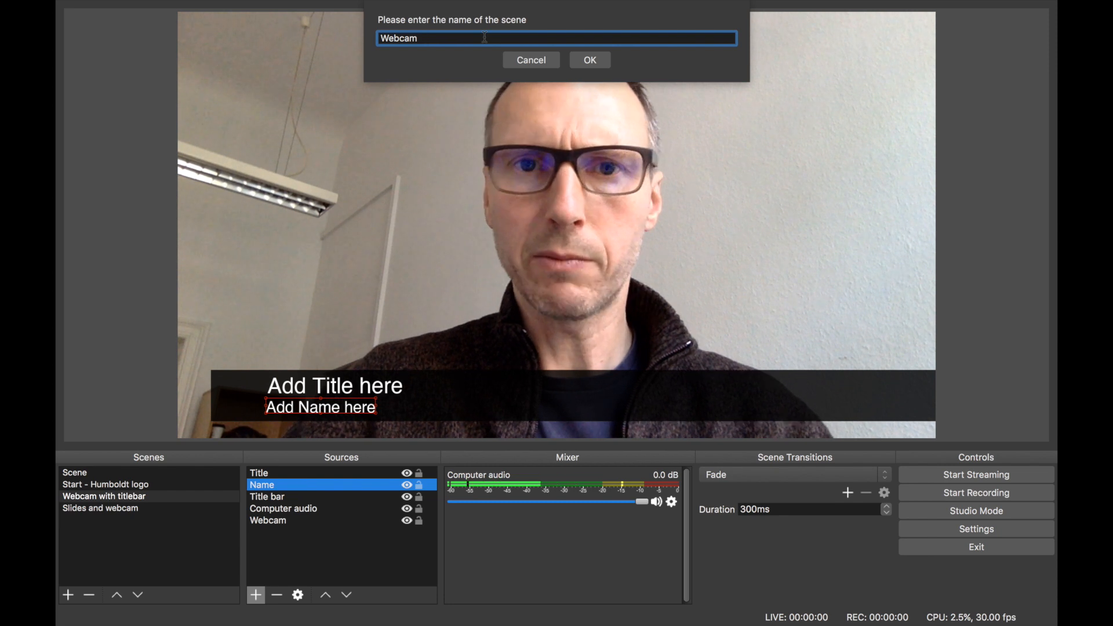
left_click(597, 60)
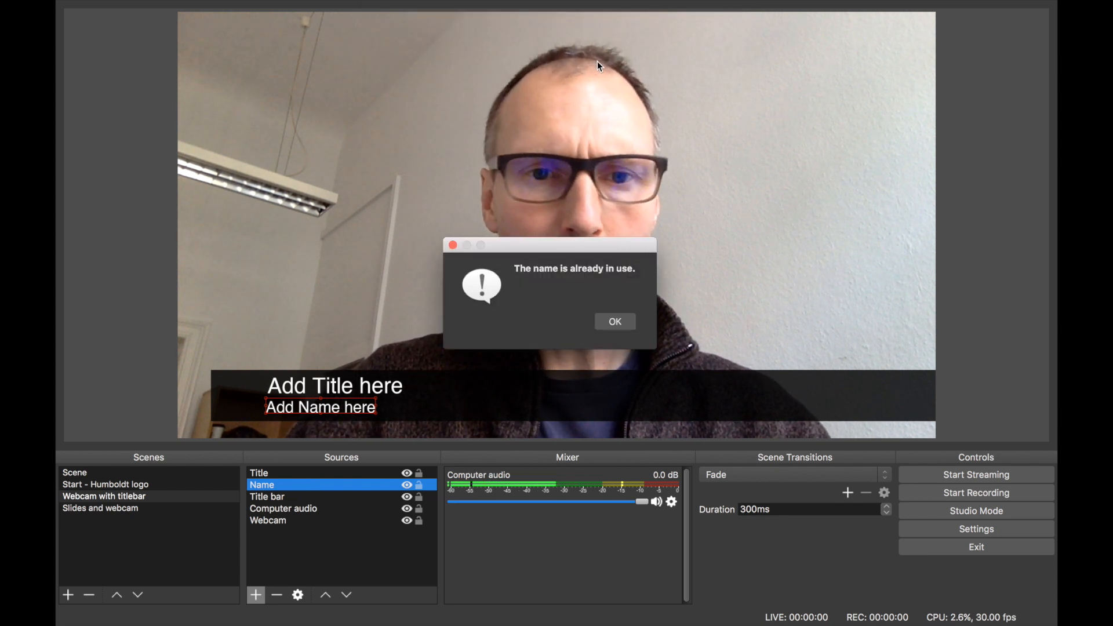
left_click(614, 319)
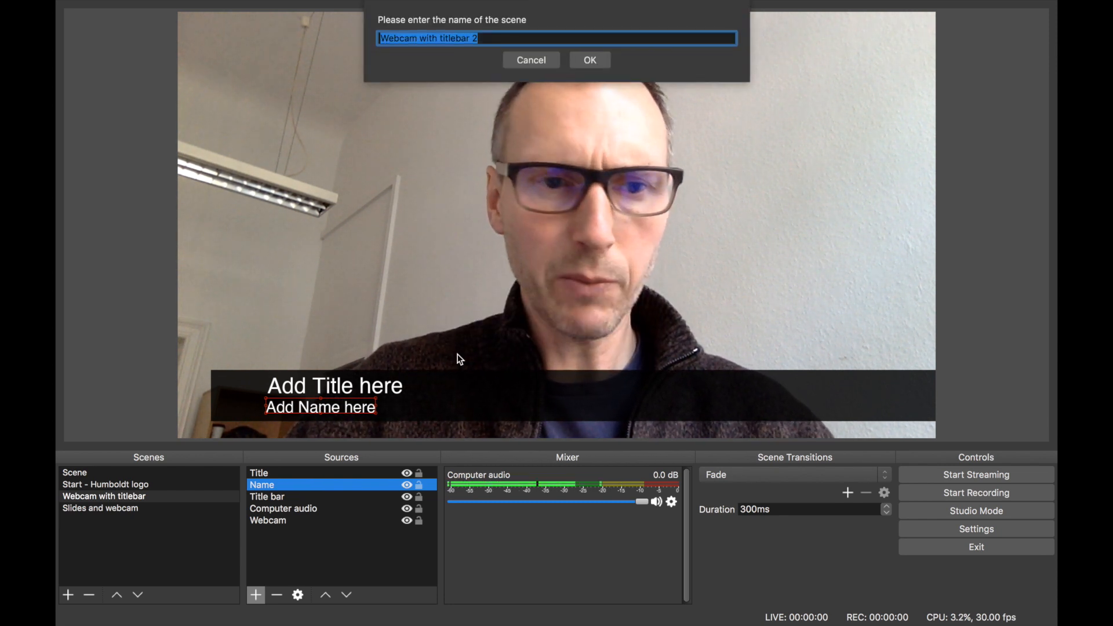
left_click(539, 59)
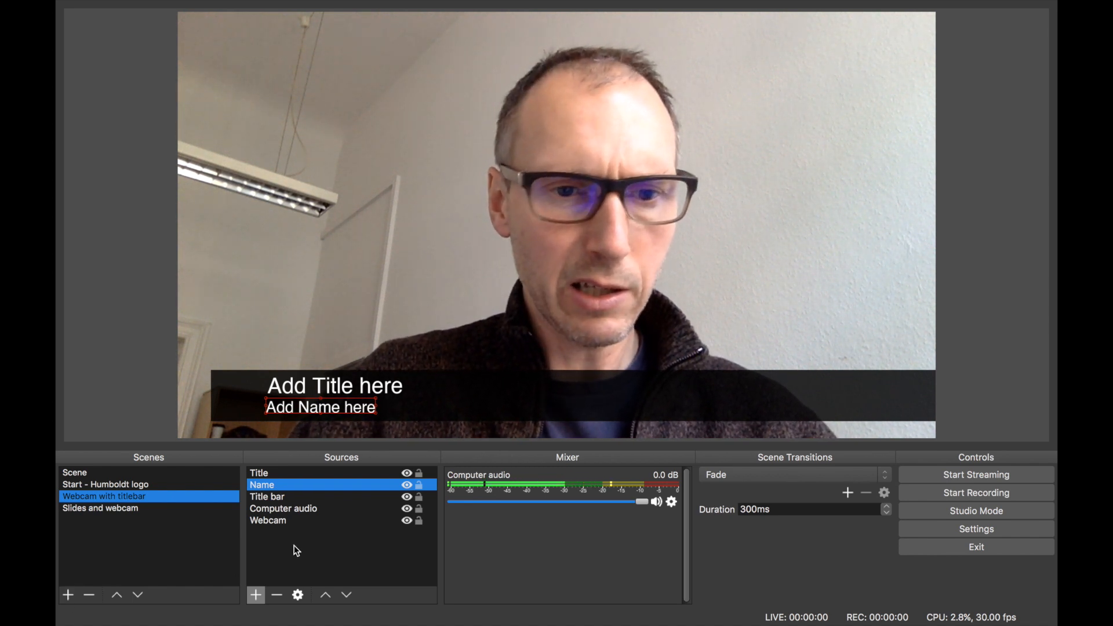
Create a new Image source named Logo round in the Webcam with titlebar scene.
left_click(256, 594)
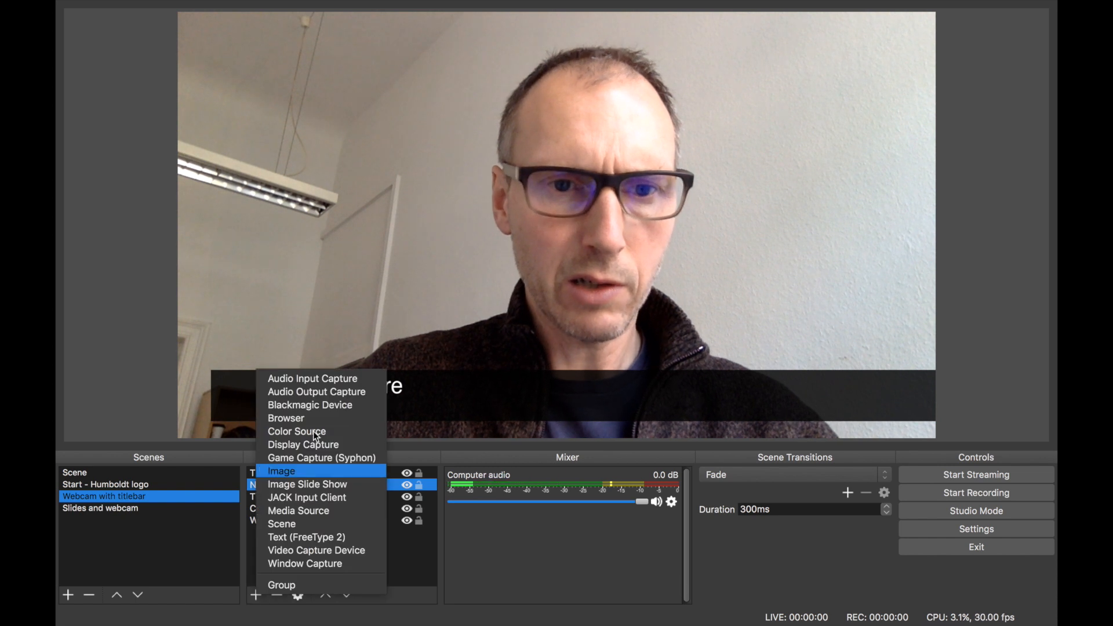
left_click(314, 474)
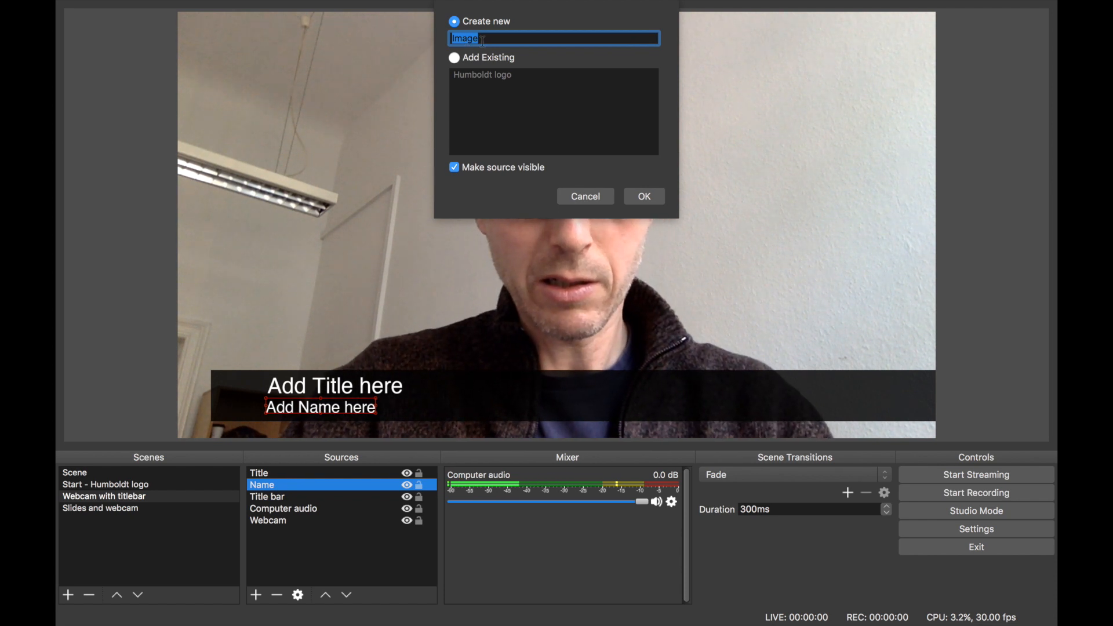
type("Logo round")
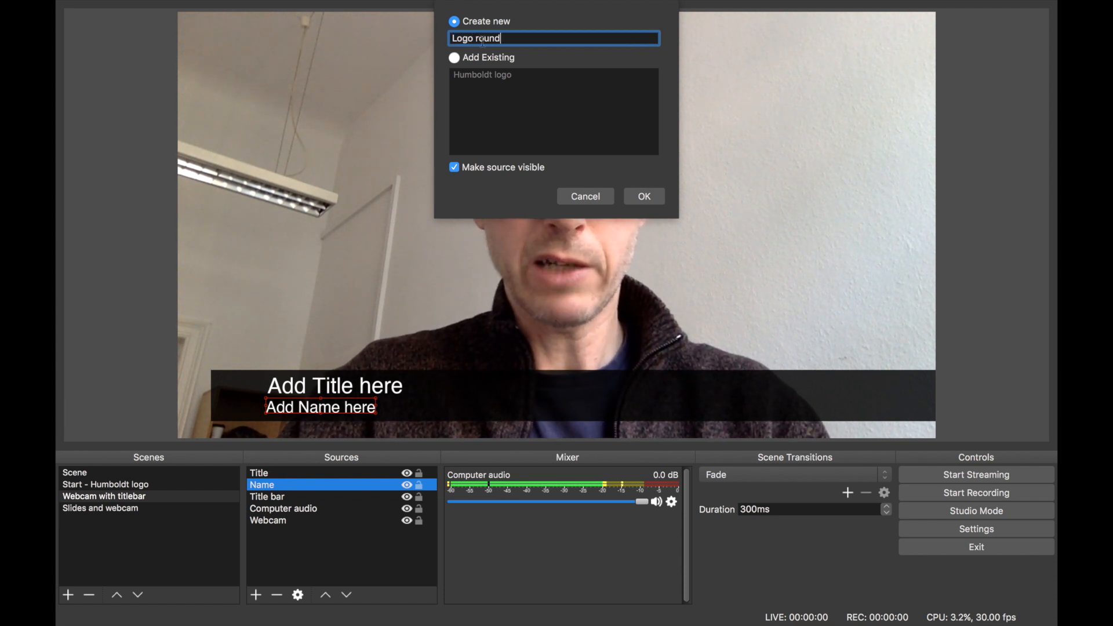
left_click(648, 197)
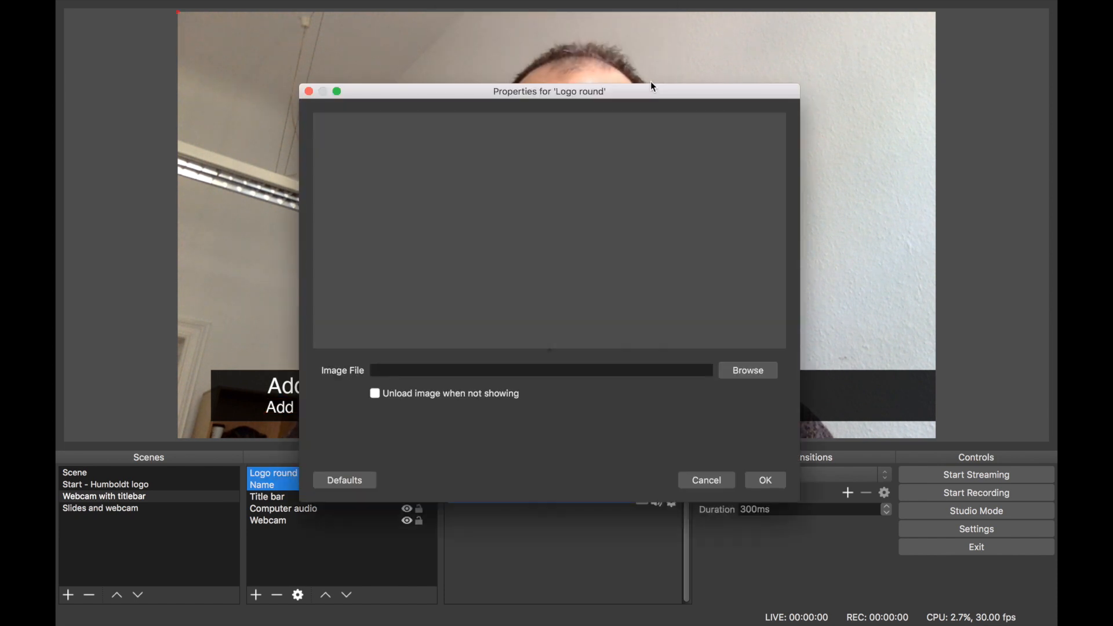
Load Humboldt disc.png from the logos folder as the Logo round image and accept the properties.
left_click(730, 369)
double_click(478, 140)
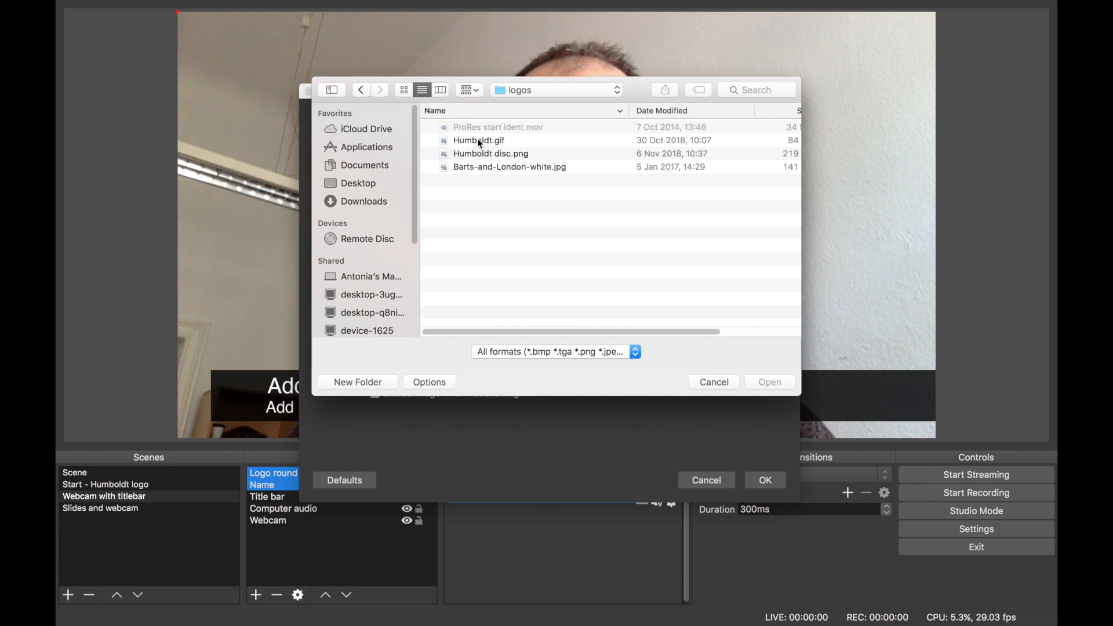
left_click(479, 154)
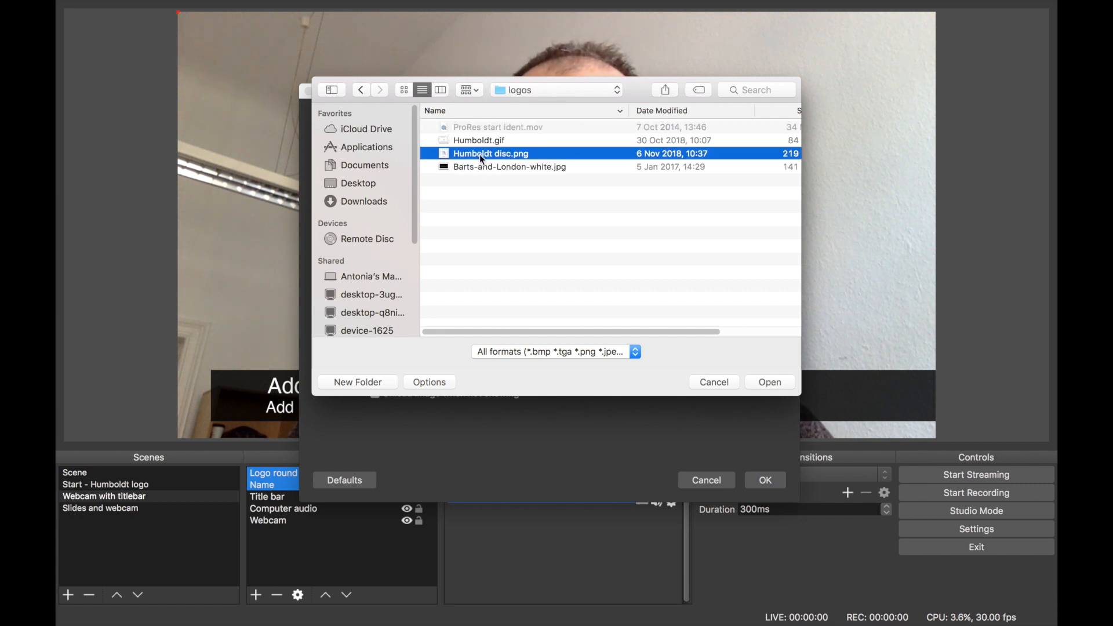
left_click(765, 385)
left_click(766, 480)
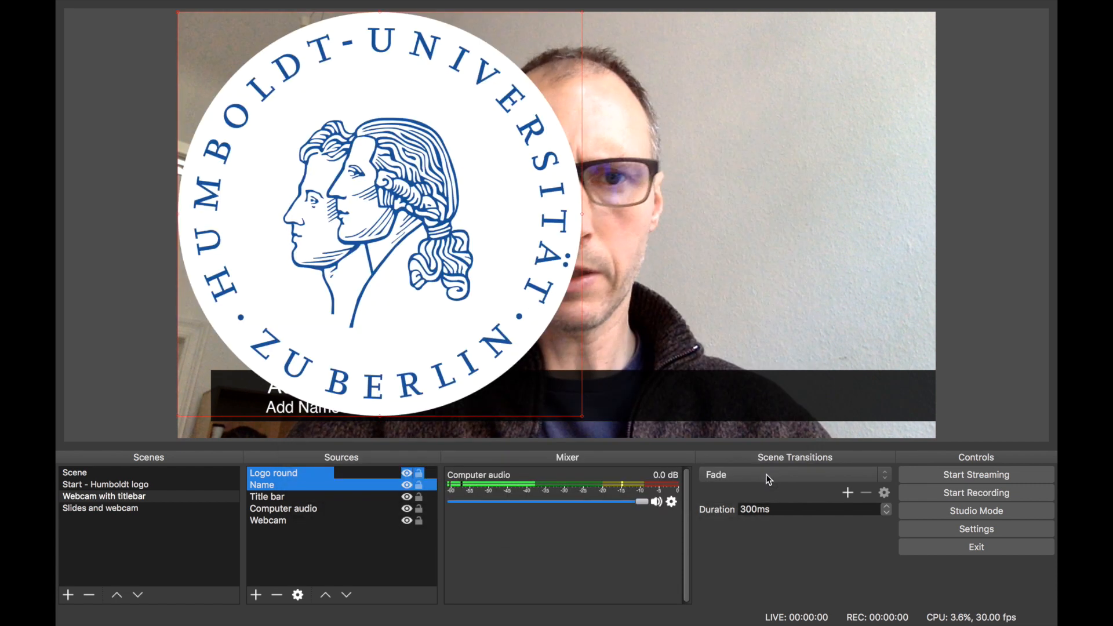
Shrink the round logo, place it in the webcam picture's upper-right corner, and reselect the Webcam with titlebar scene.
left_click_drag(582, 416, 886, 73)
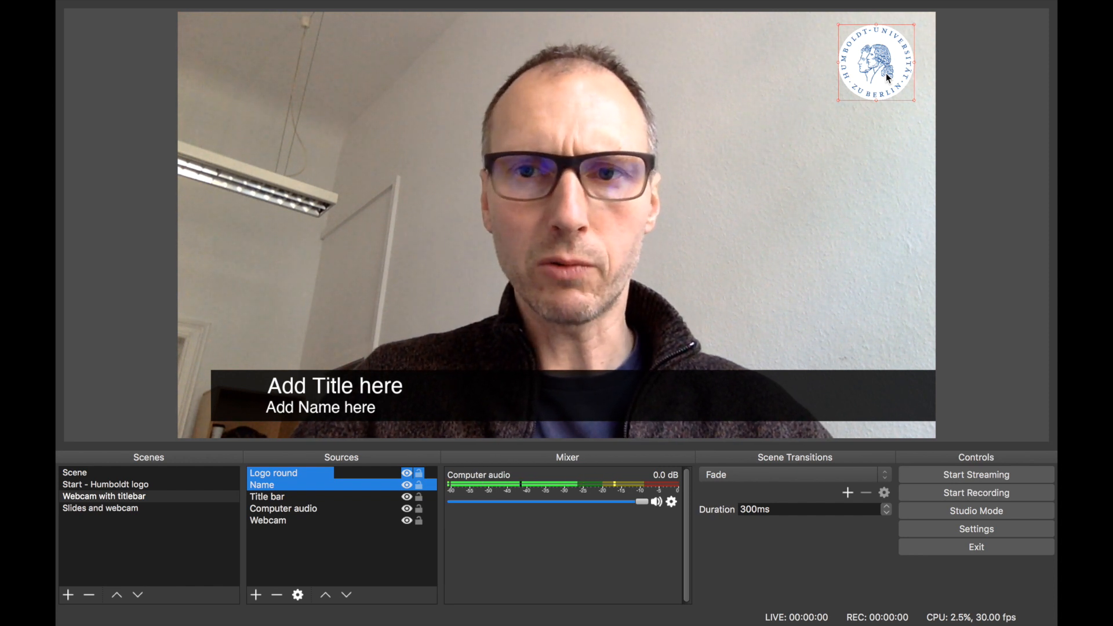
left_click_drag(870, 46, 866, 58)
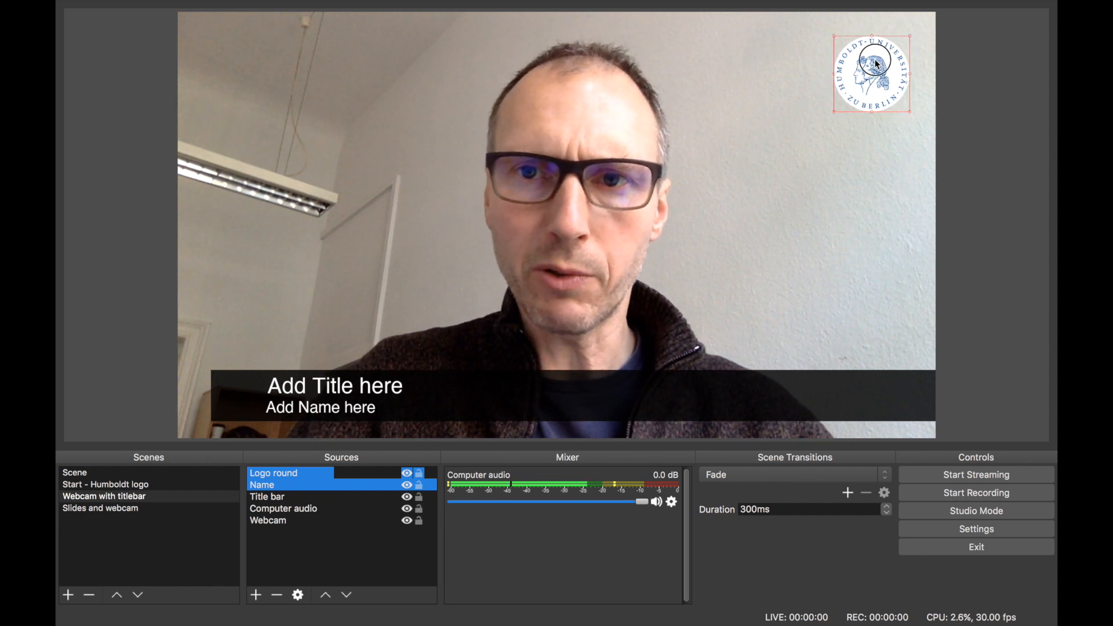
left_click(114, 486)
left_click(113, 492)
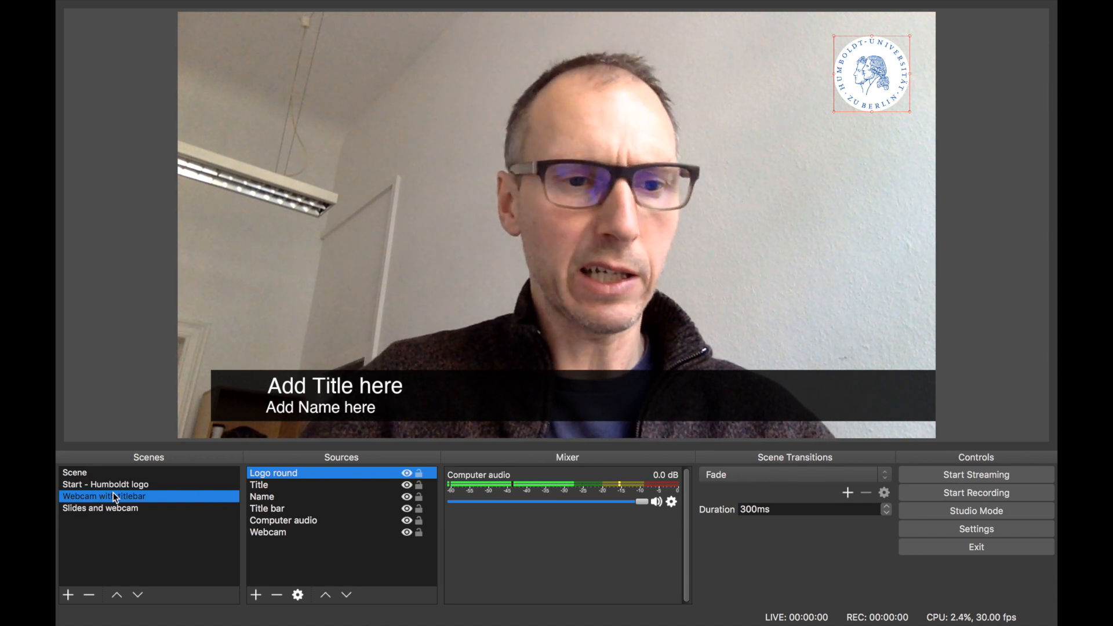
Duplicate the Webcam with titlebar scene as Webcam no titlebar and move the copy above Slides and webcam.
right_click(172, 500)
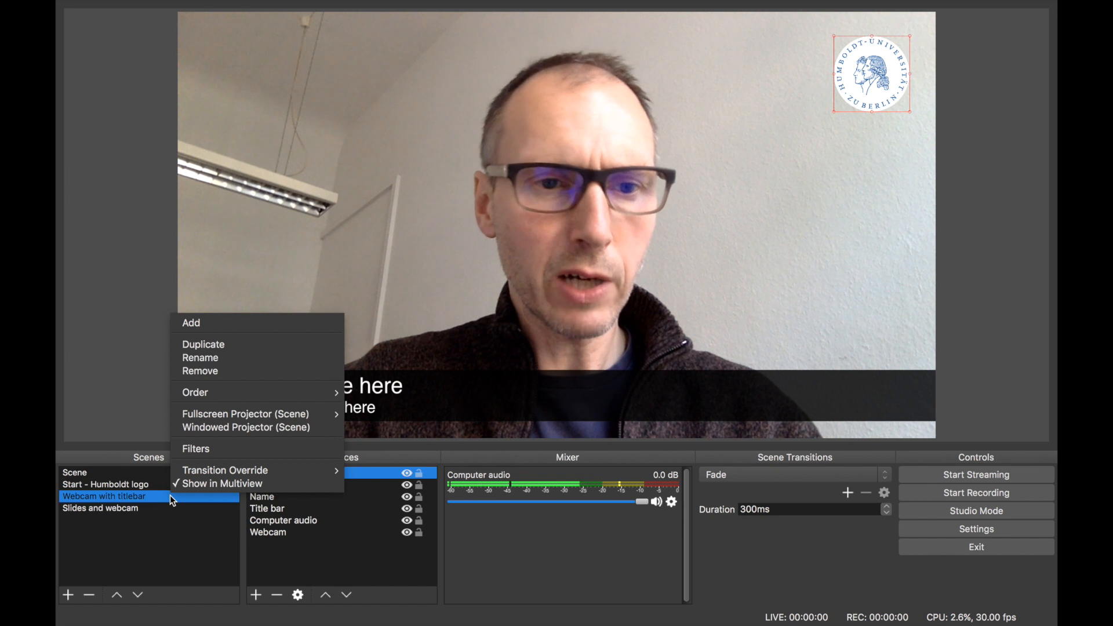
left_click(207, 345)
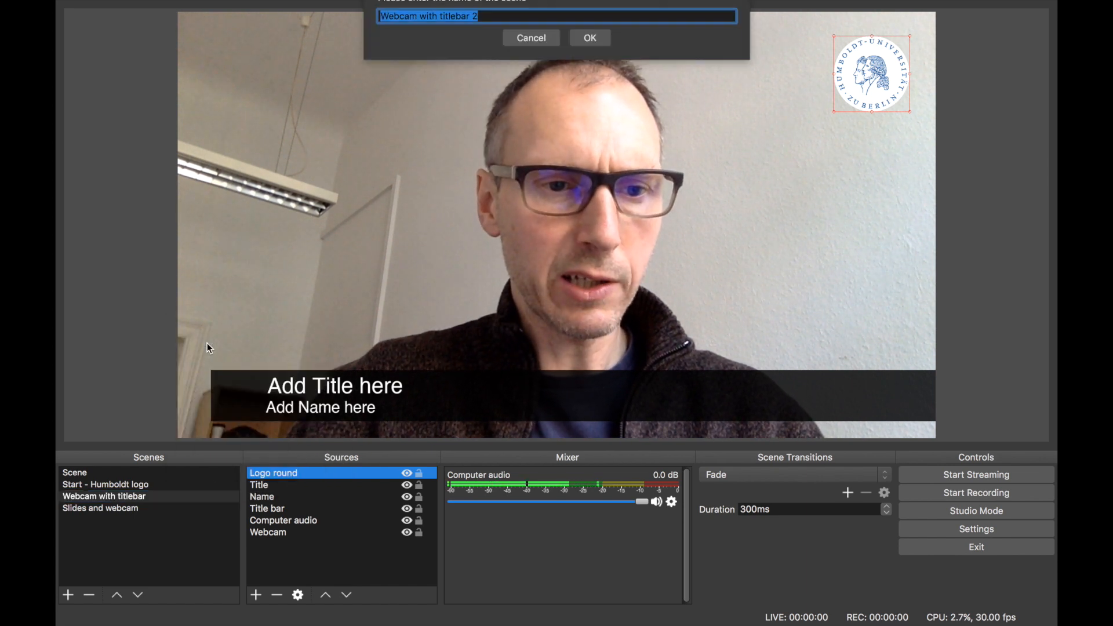
left_click(491, 38)
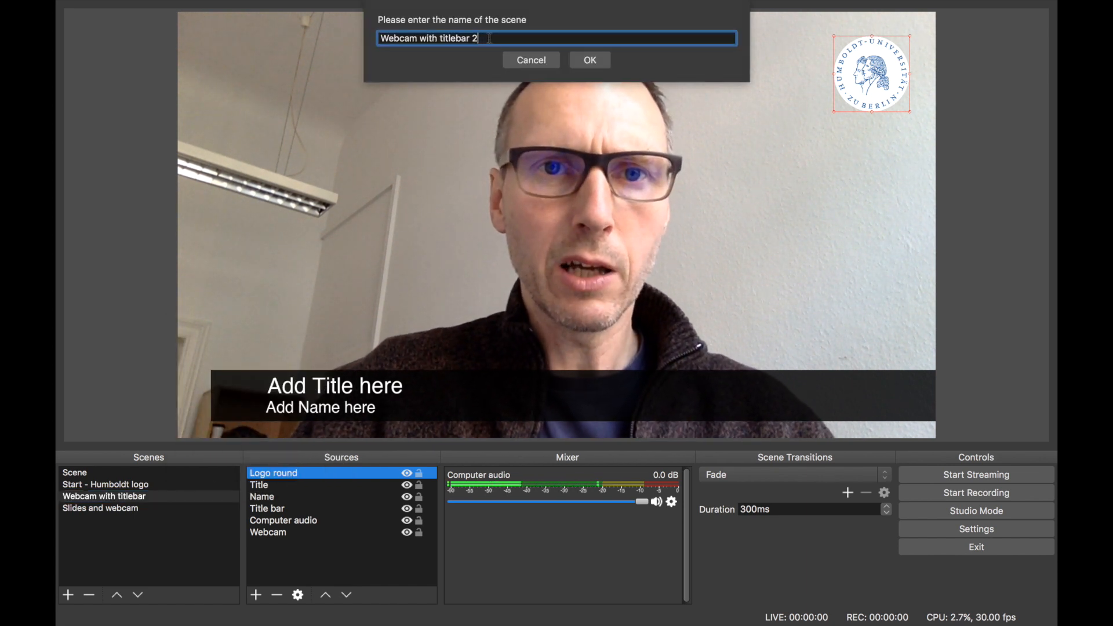
double_click(430, 38)
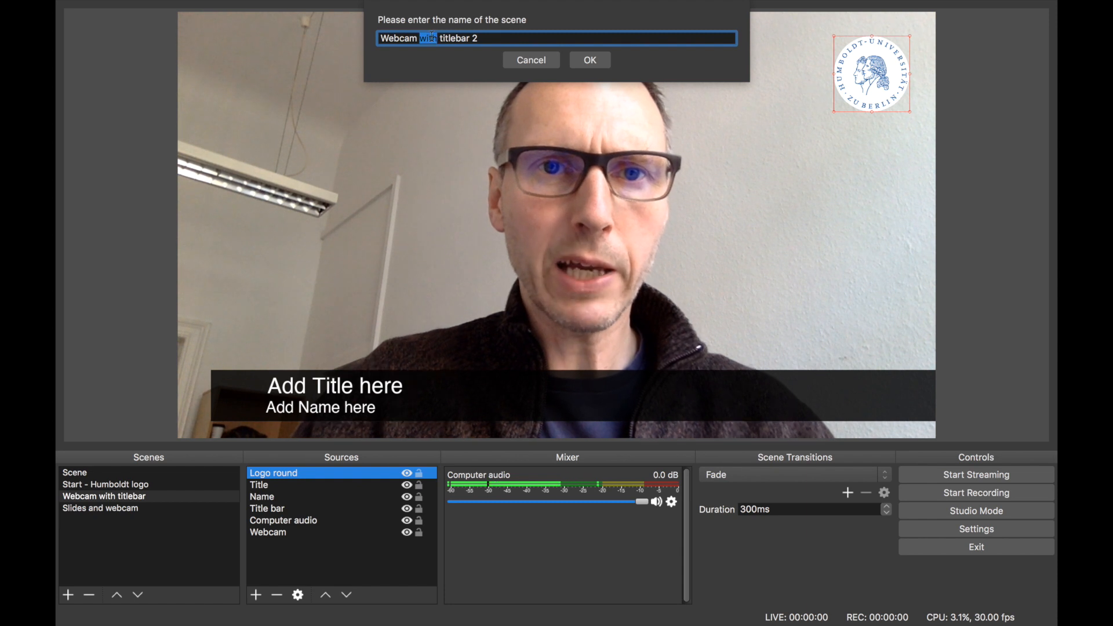
type("no")
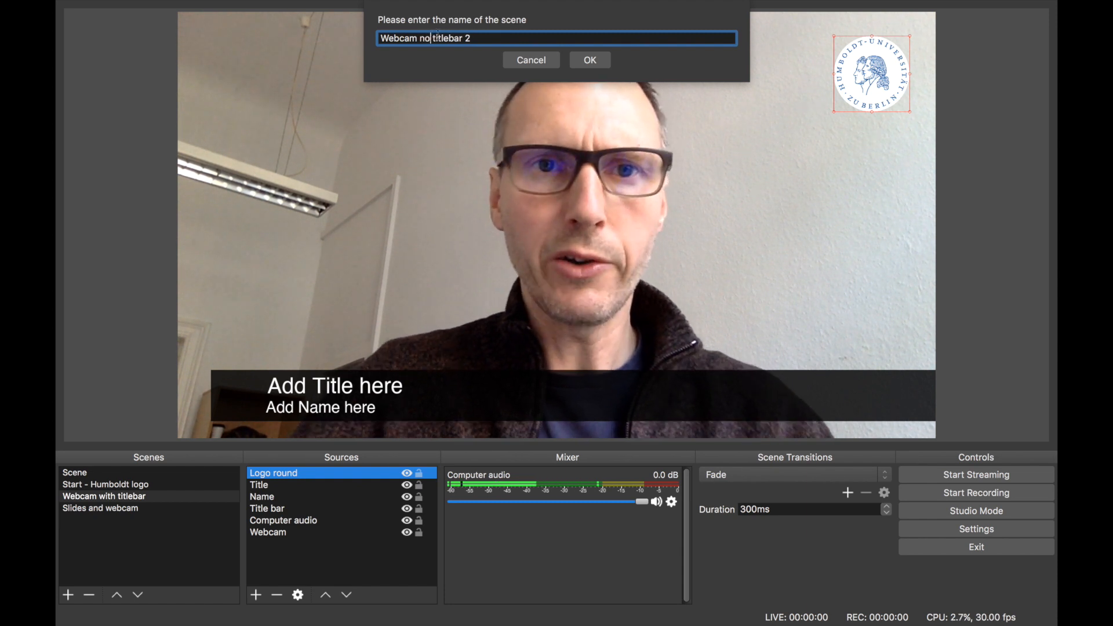
left_click(472, 34)
key("BackSpace")
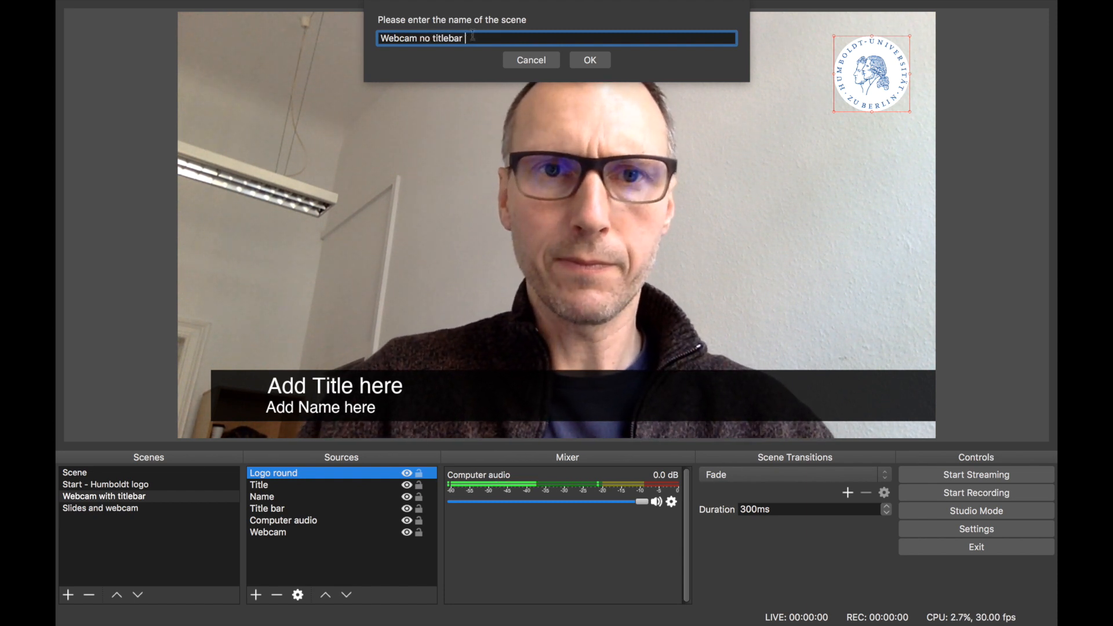
left_click(599, 58)
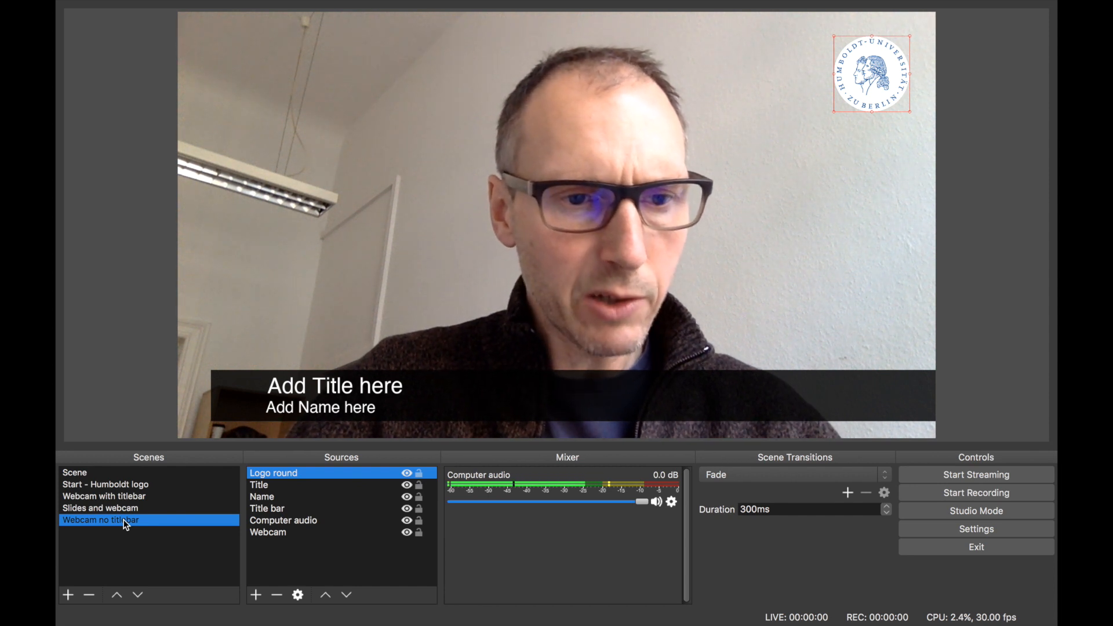
left_click(117, 595)
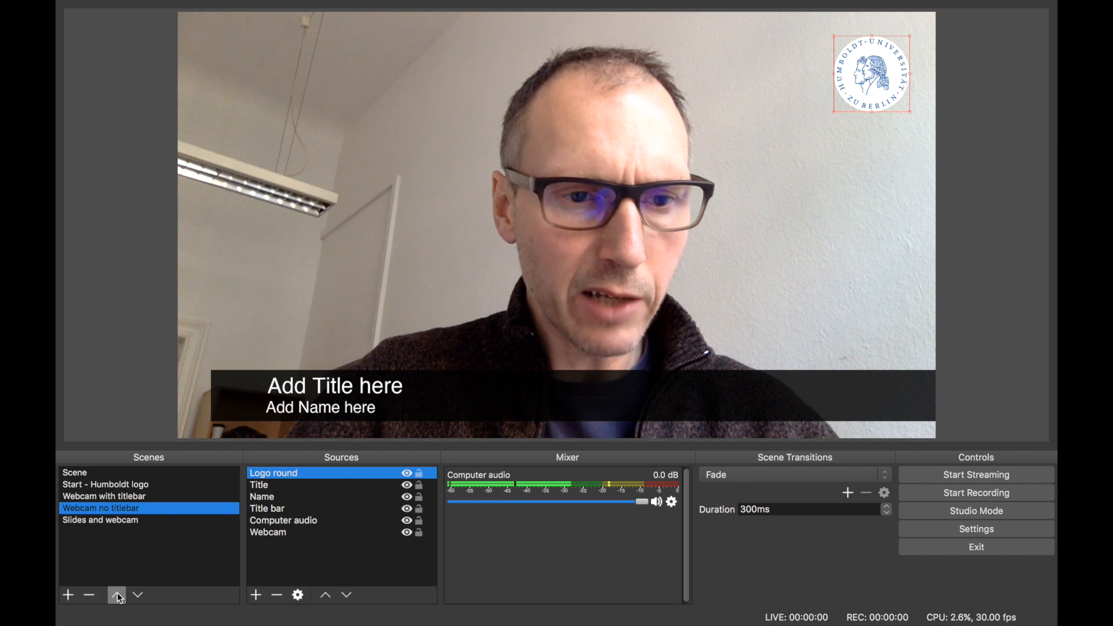
Hide the Title, Name and Title bar sources in the Webcam no titlebar scene.
left_click(408, 485)
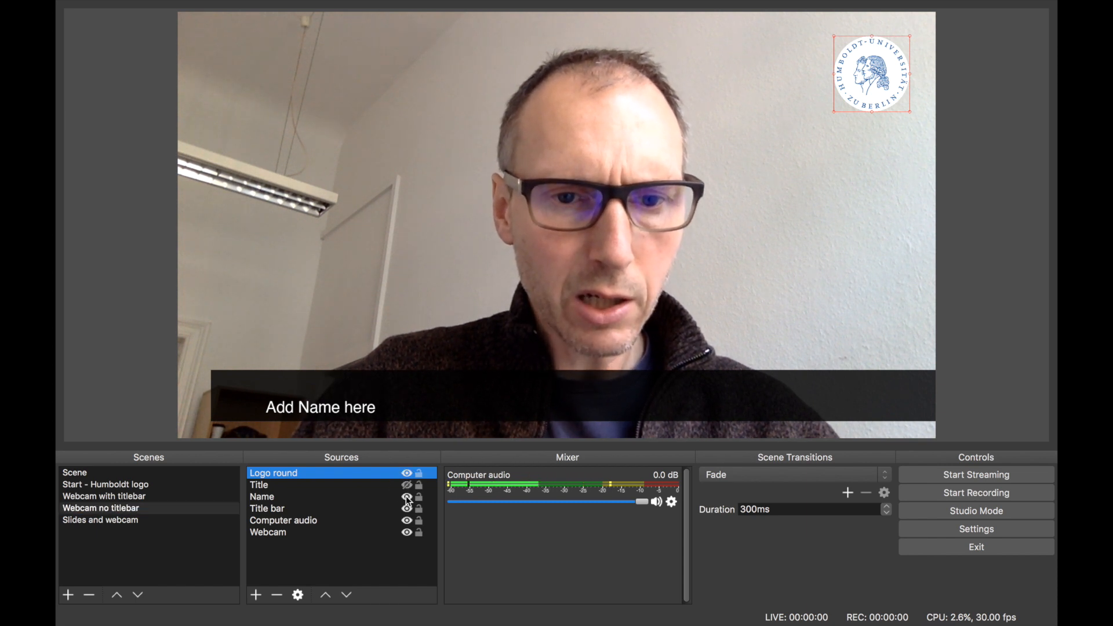
left_click(407, 497)
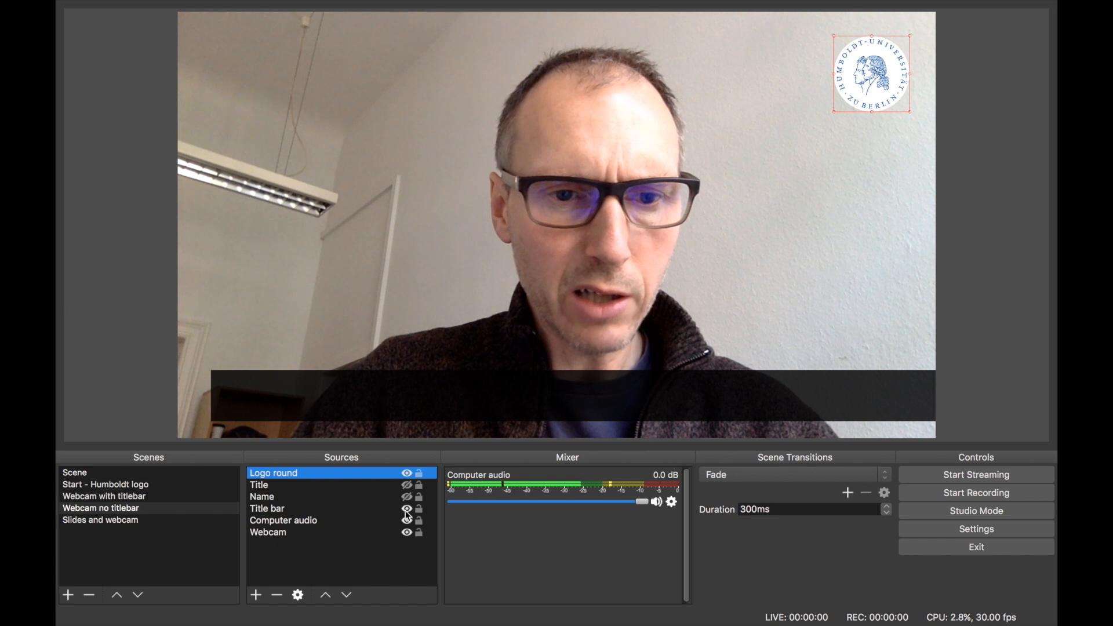
left_click(407, 509)
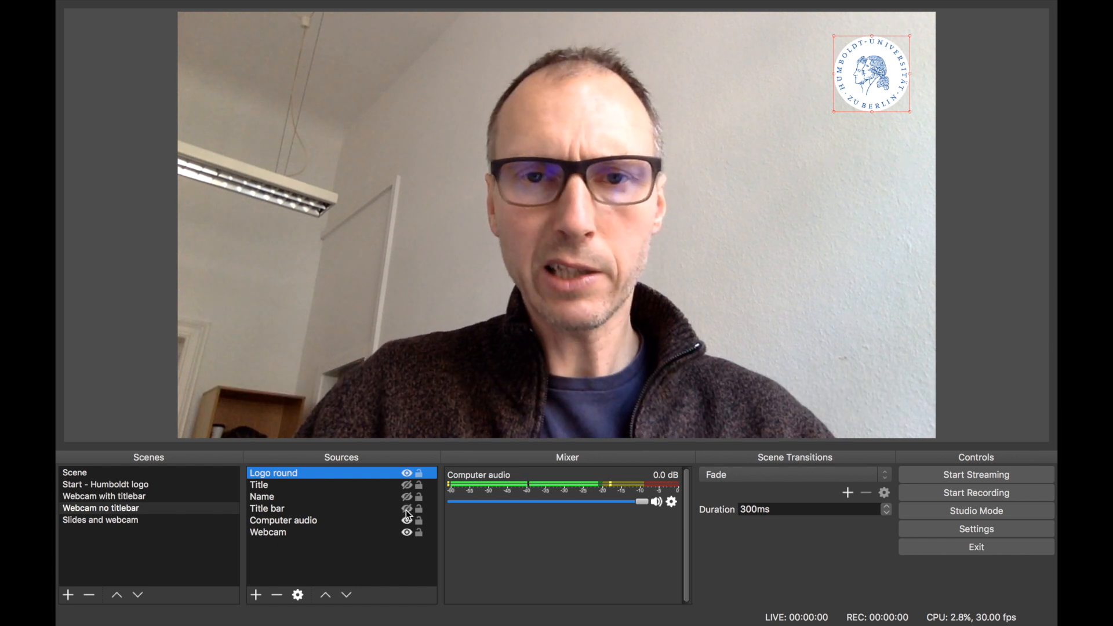
Preview the switch between Webcam no titlebar and Webcam with titlebar, and go on to Slides and webcam.
left_click(135, 508)
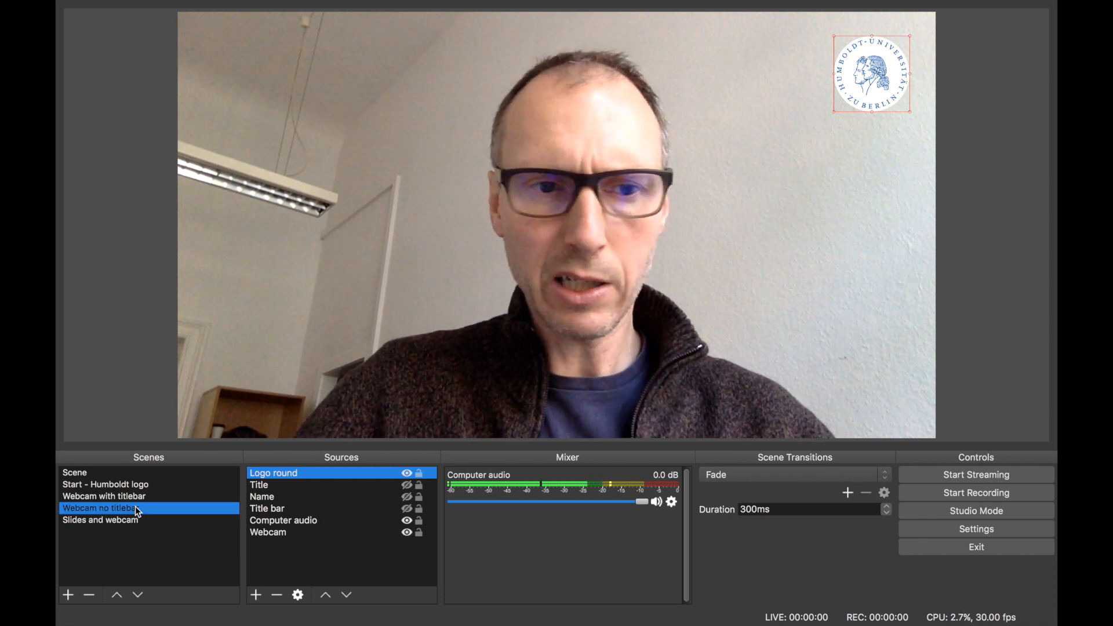
key("Up")
key("Down")
key("Up")
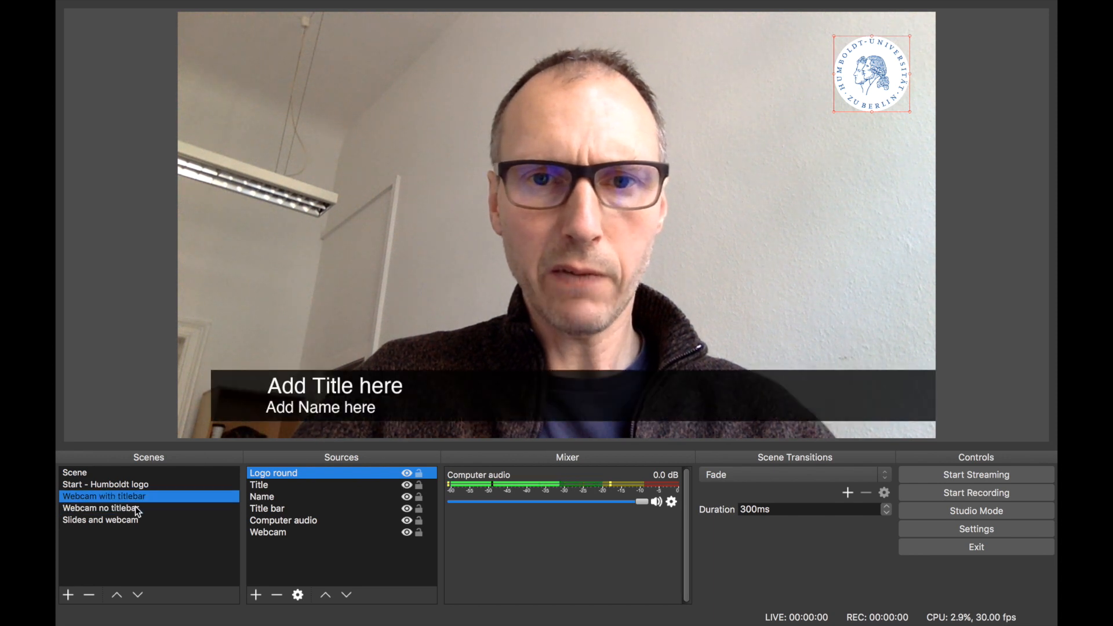
key("Down")
key("Down")
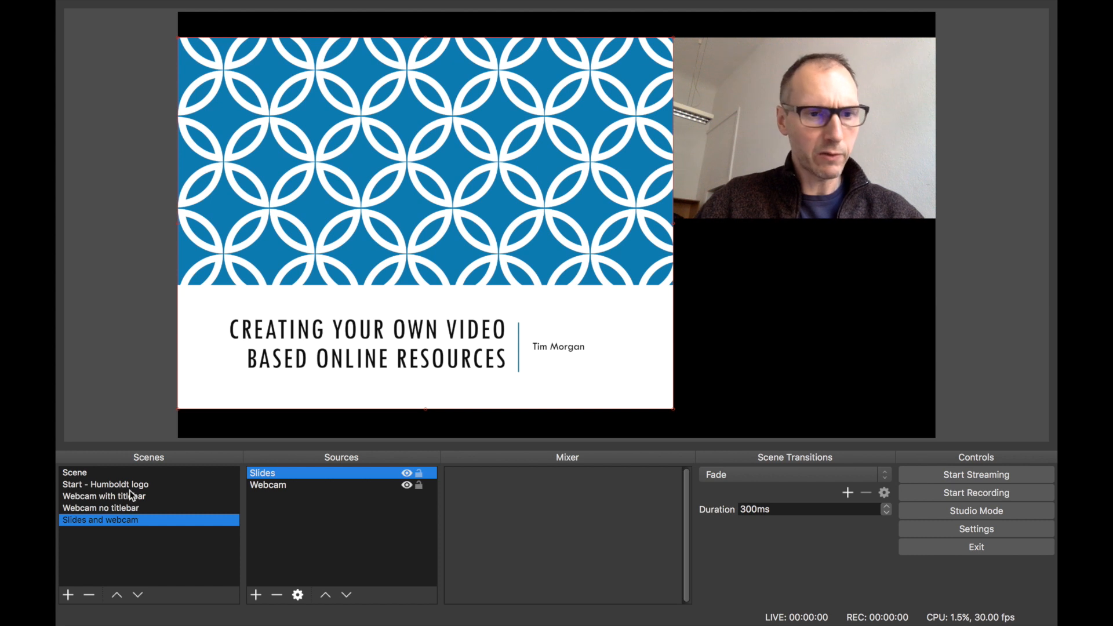
Duplicate the Start - Humboldt logo scene as Stop - Humboldt logo and check the copy's Humboldt logo and Computer audio sources.
left_click(128, 485)
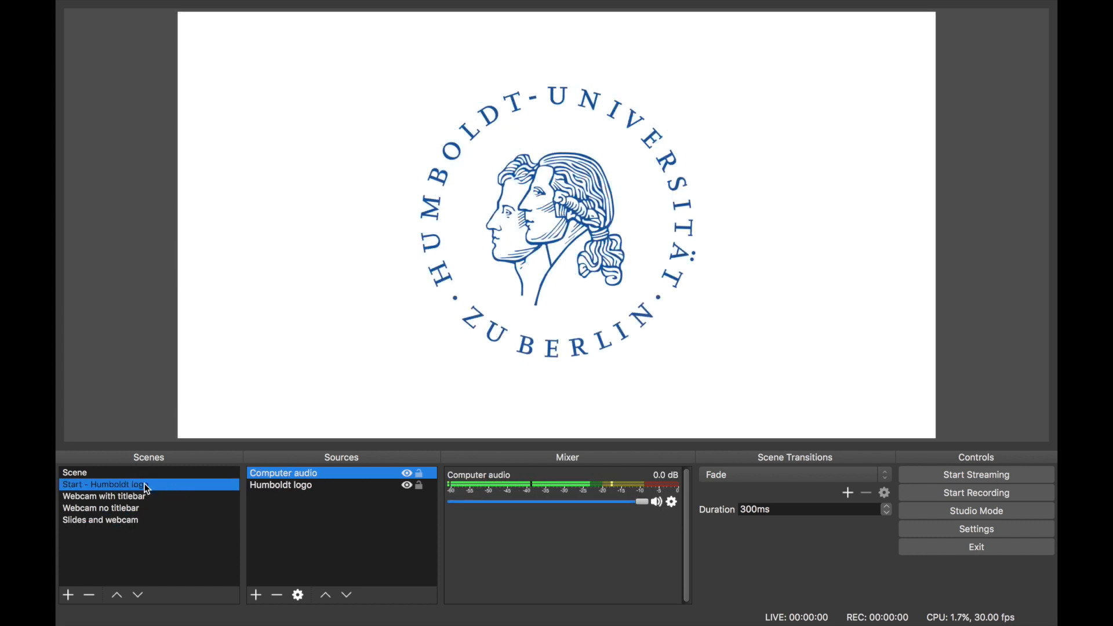
right_click(147, 490)
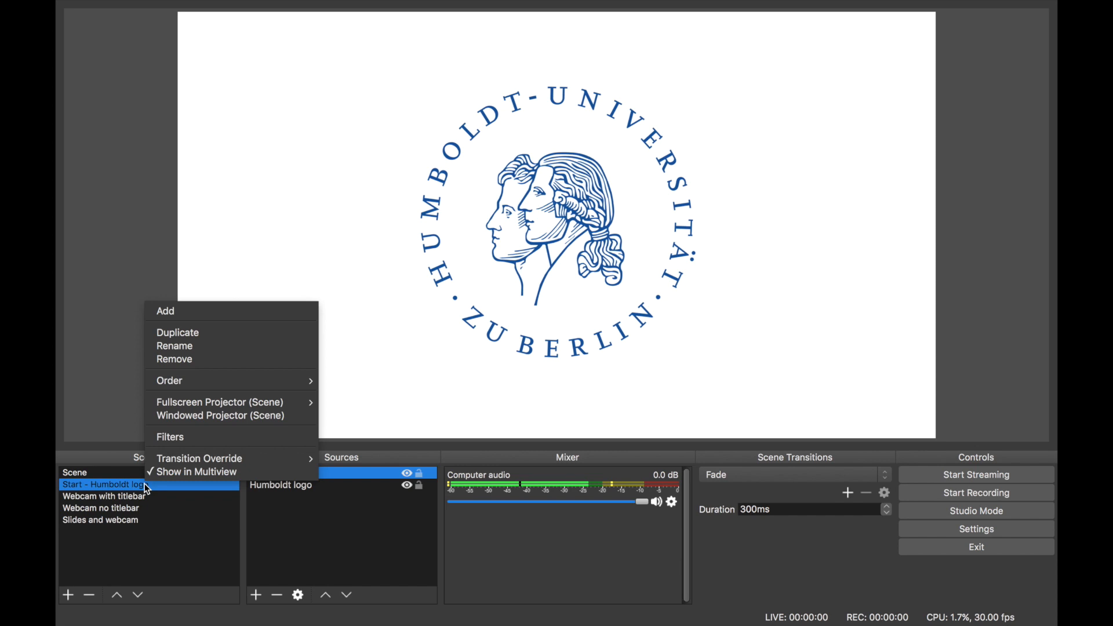
left_click(178, 333)
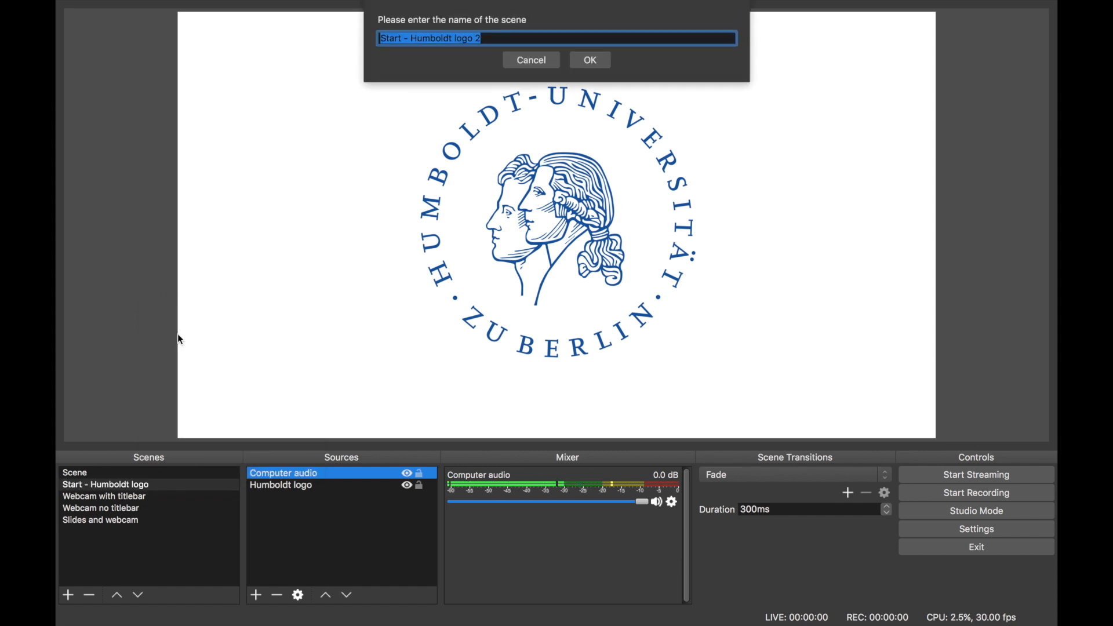
left_click(401, 38)
key("BackSpace")
key("BackSpace")
key("BackSpace")
key("BackSpace")
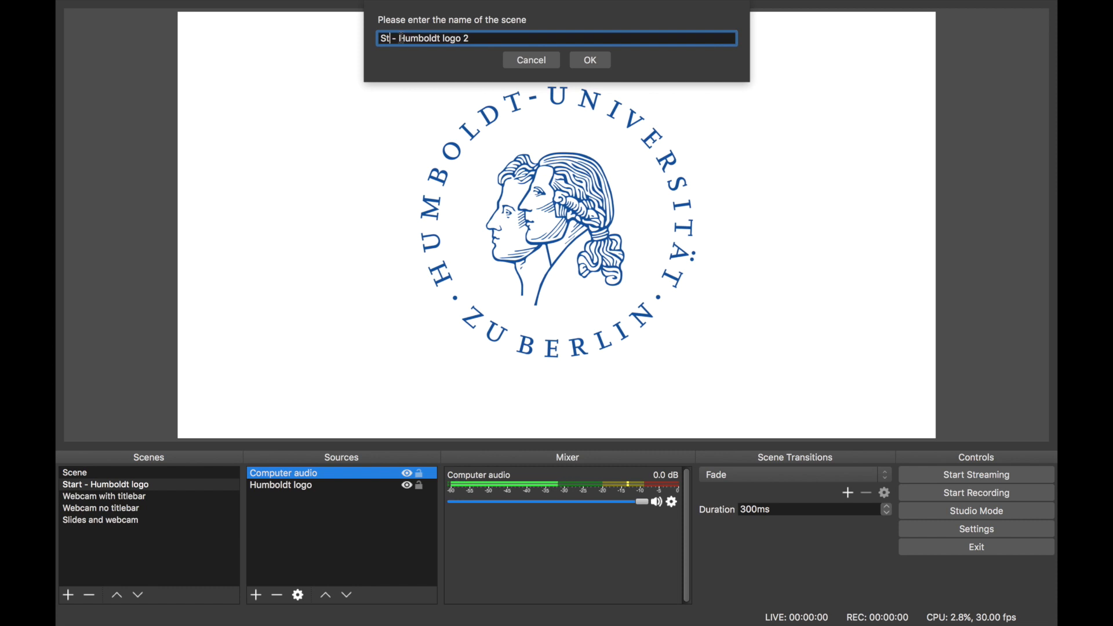
type("top")
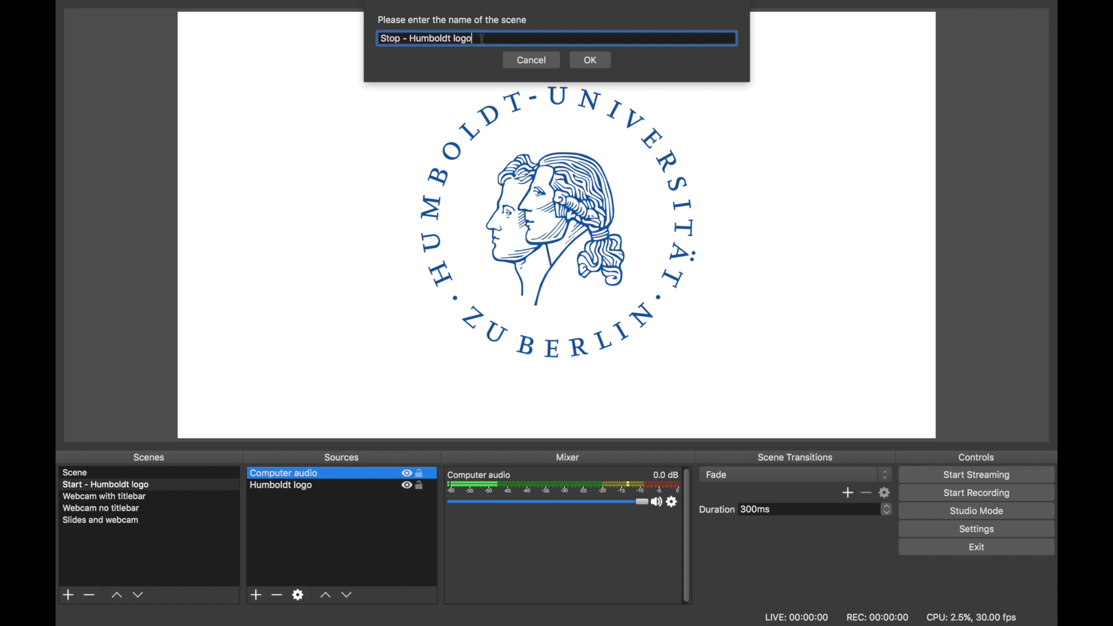
left_click(589, 59)
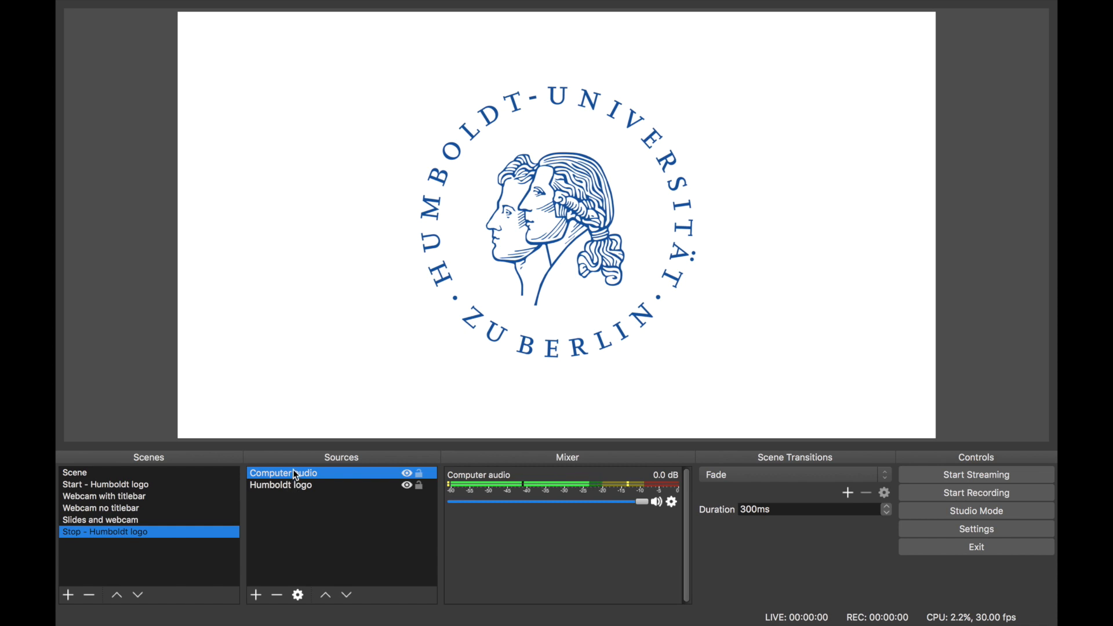
left_click(292, 487)
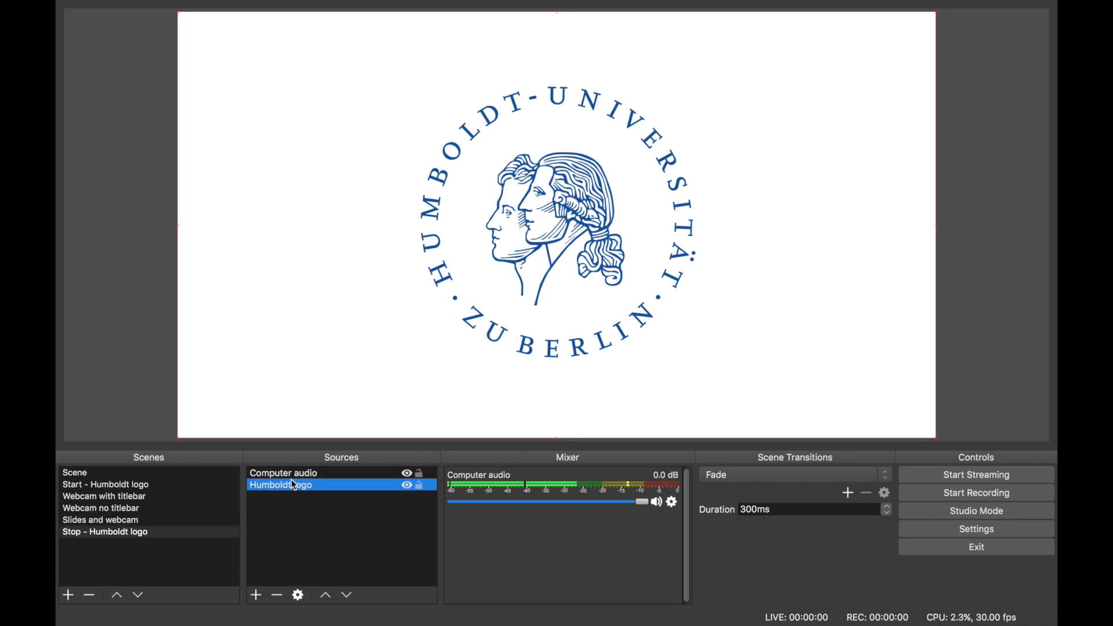
left_click(294, 474)
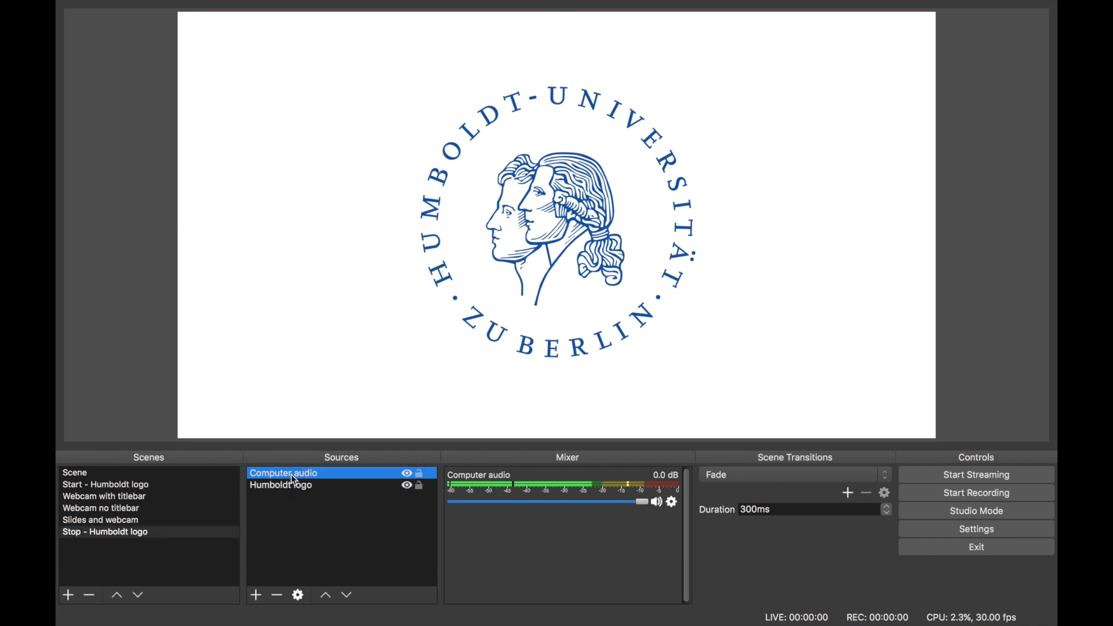
Add the existing Computer audio input capture to the Slides and webcam scene.
left_click(131, 520)
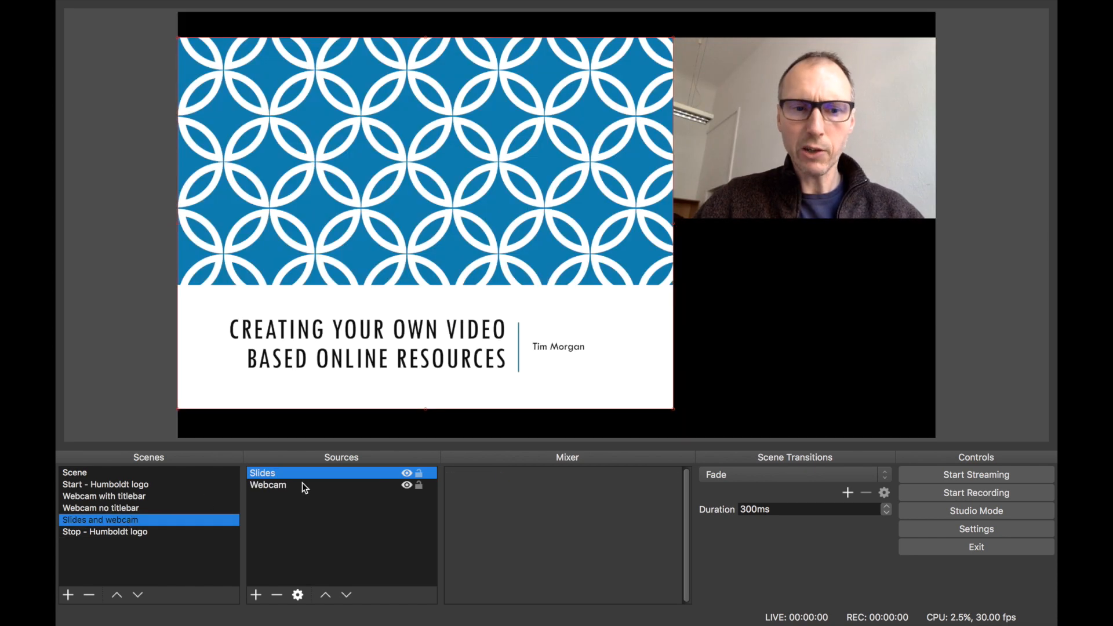
left_click(258, 591)
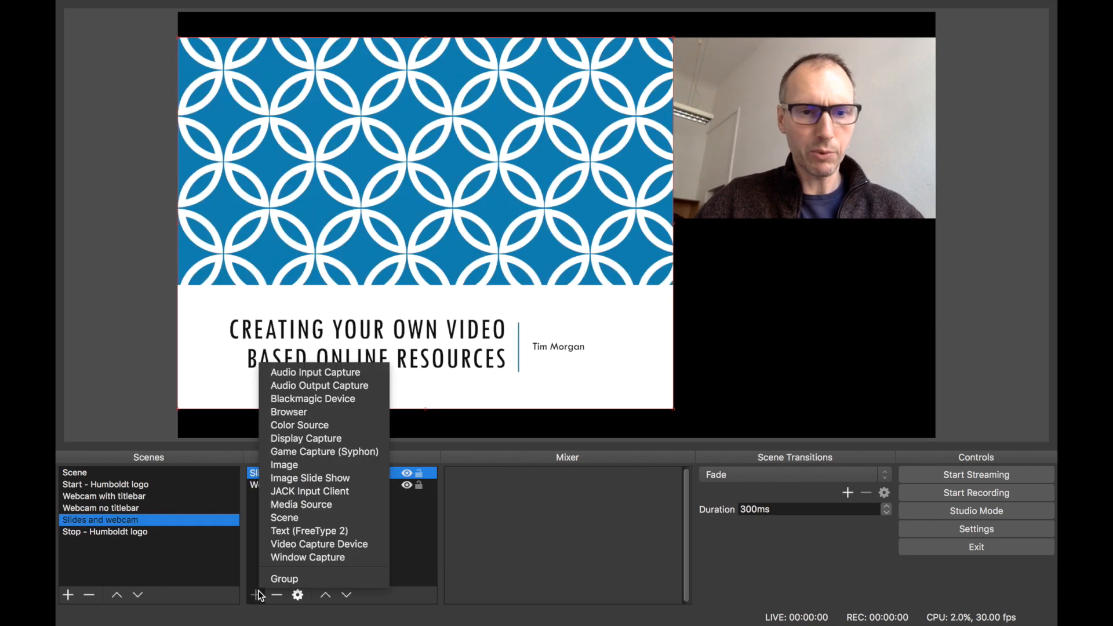
left_click(297, 374)
left_click(455, 59)
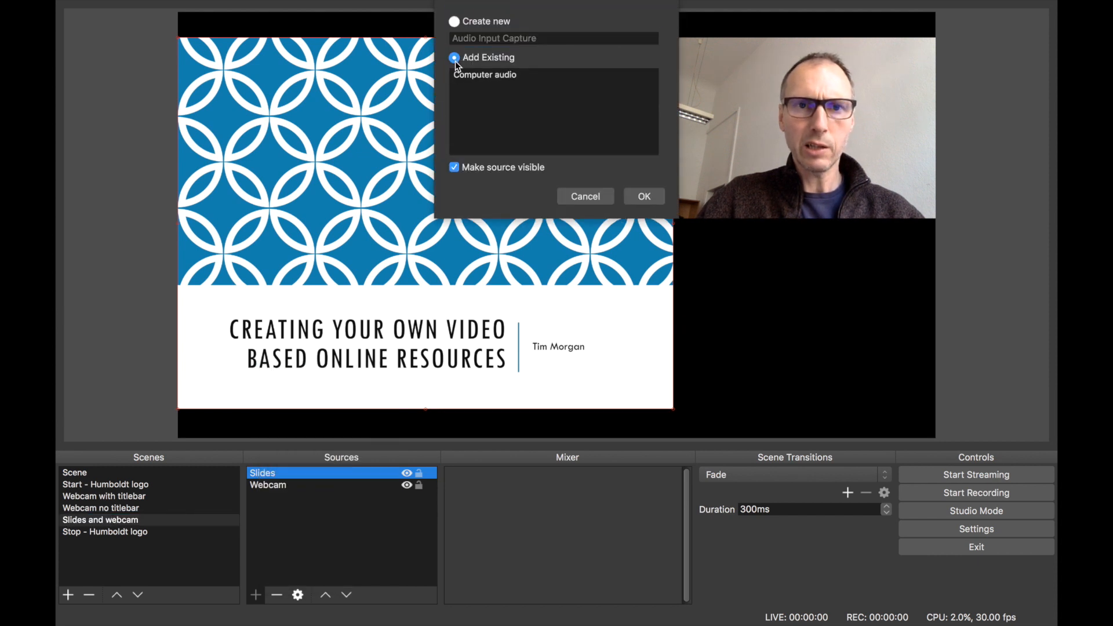
left_click(459, 76)
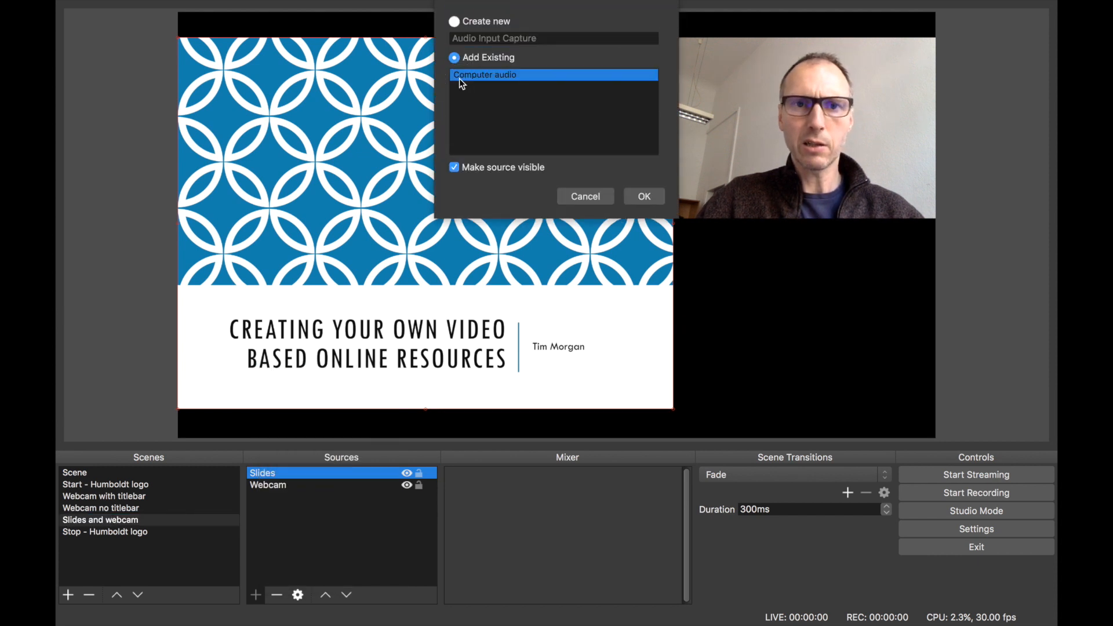
left_click(643, 196)
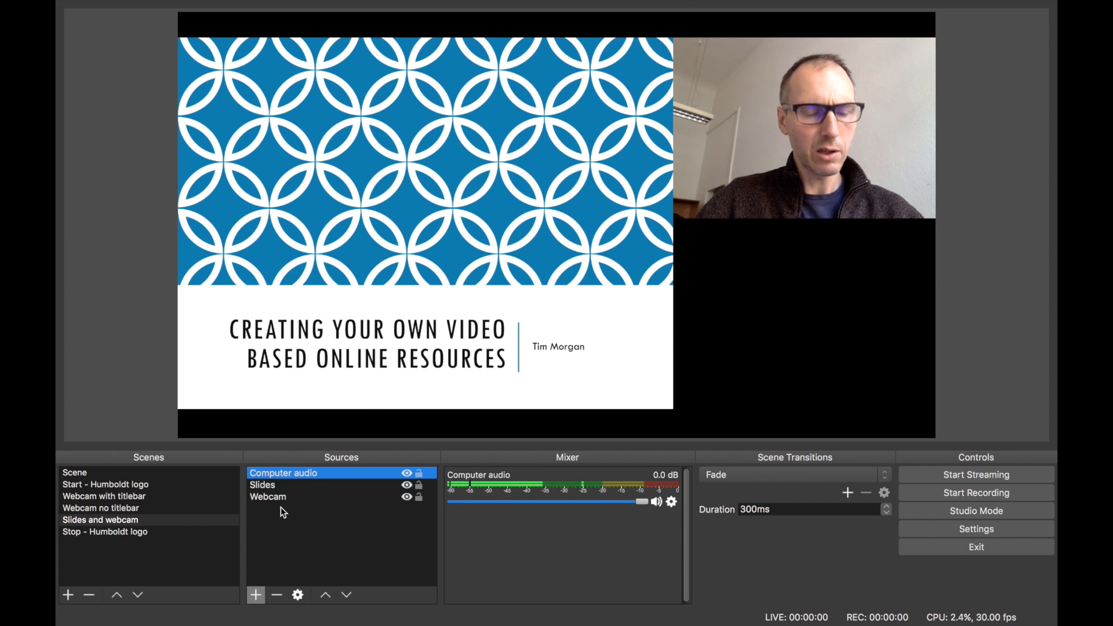
Preview the scene order by going from Webcam no titlebar up to Start - Humboldt logo and back down through the webcam scenes.
left_click(128, 510)
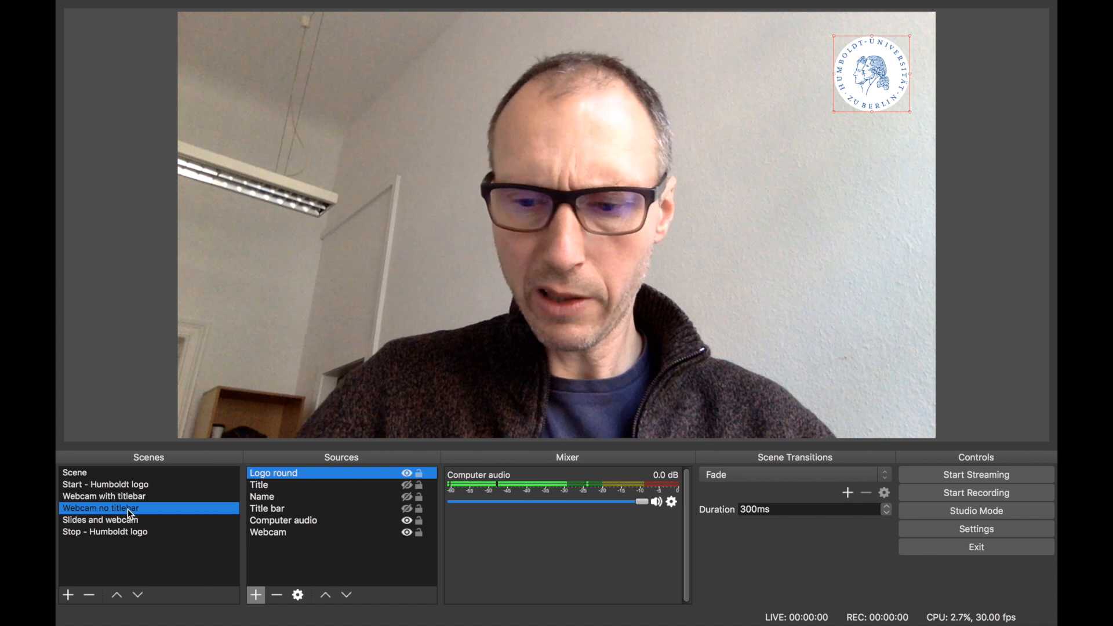
key("Up")
key("Up")
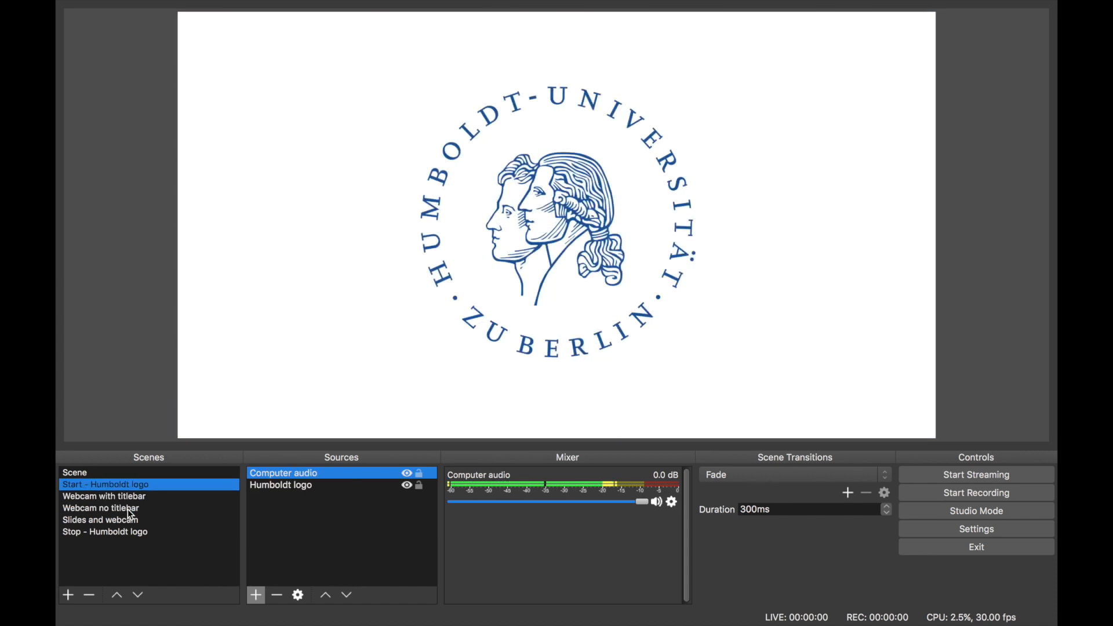
key("Down")
key("Down")
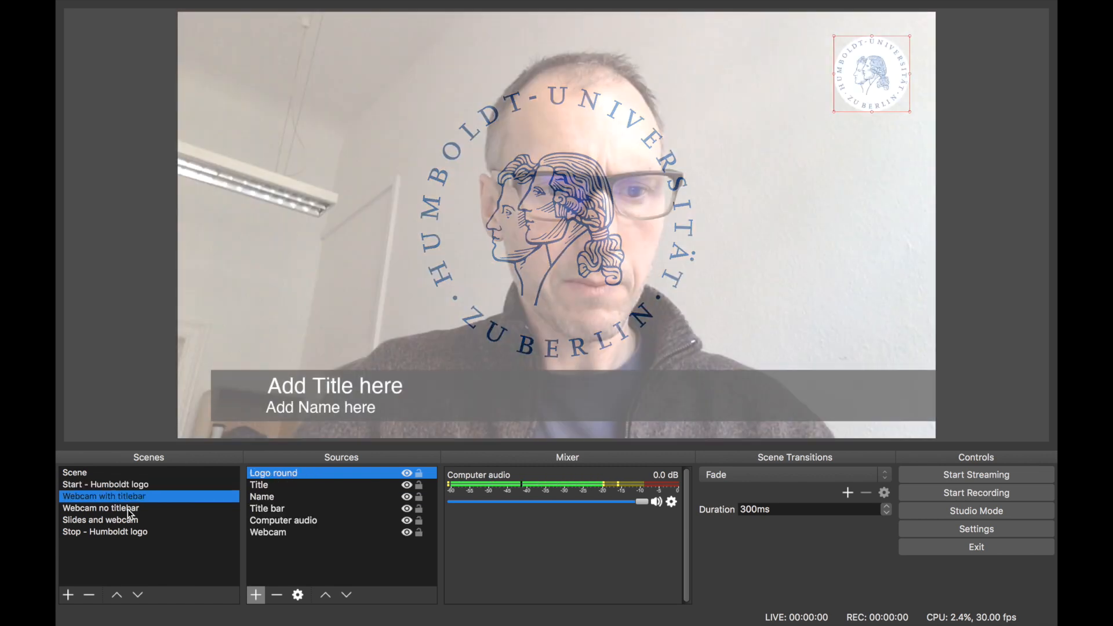